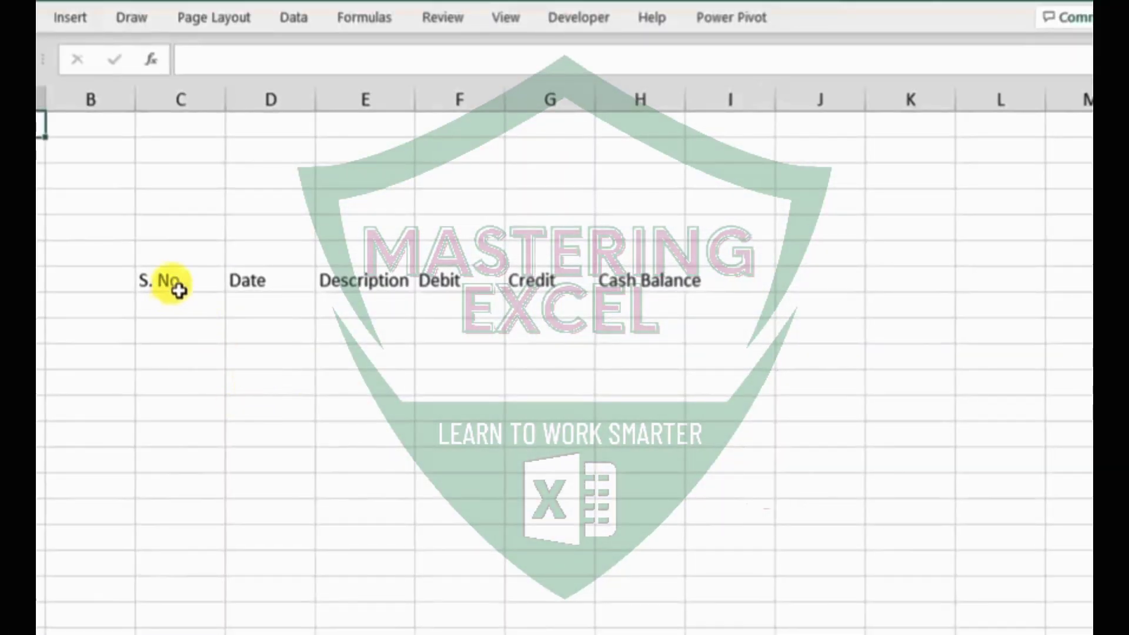
Step: Widen the Date column (D) moderately and the Description column (E) to roughly three times its original width
left_click(185, 285)
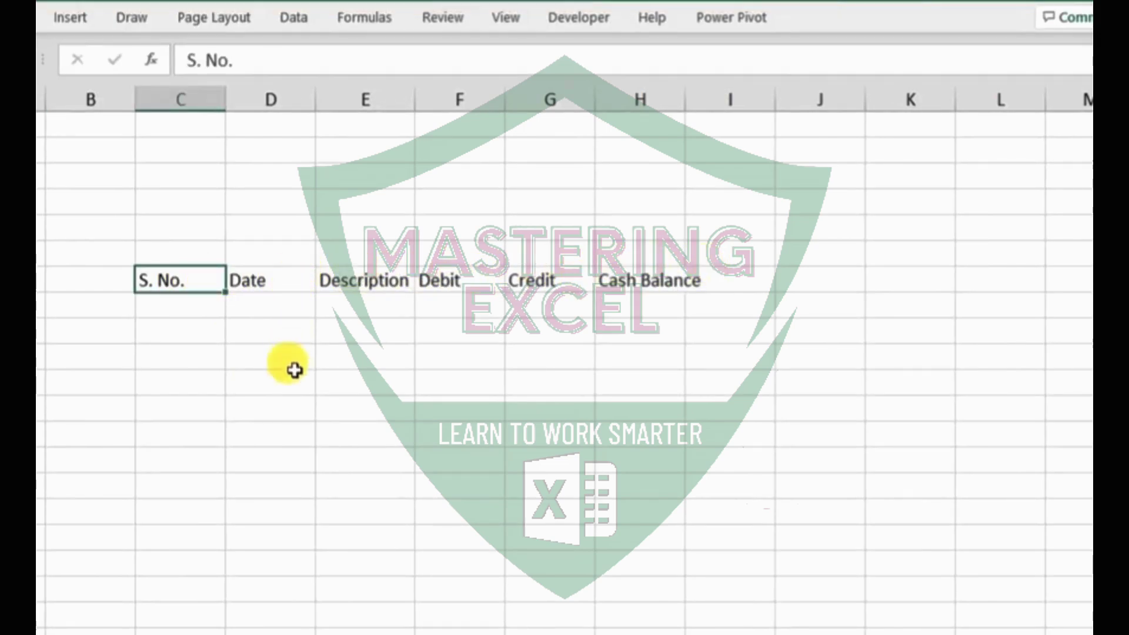
left_click_drag(312, 97, 371, 108)
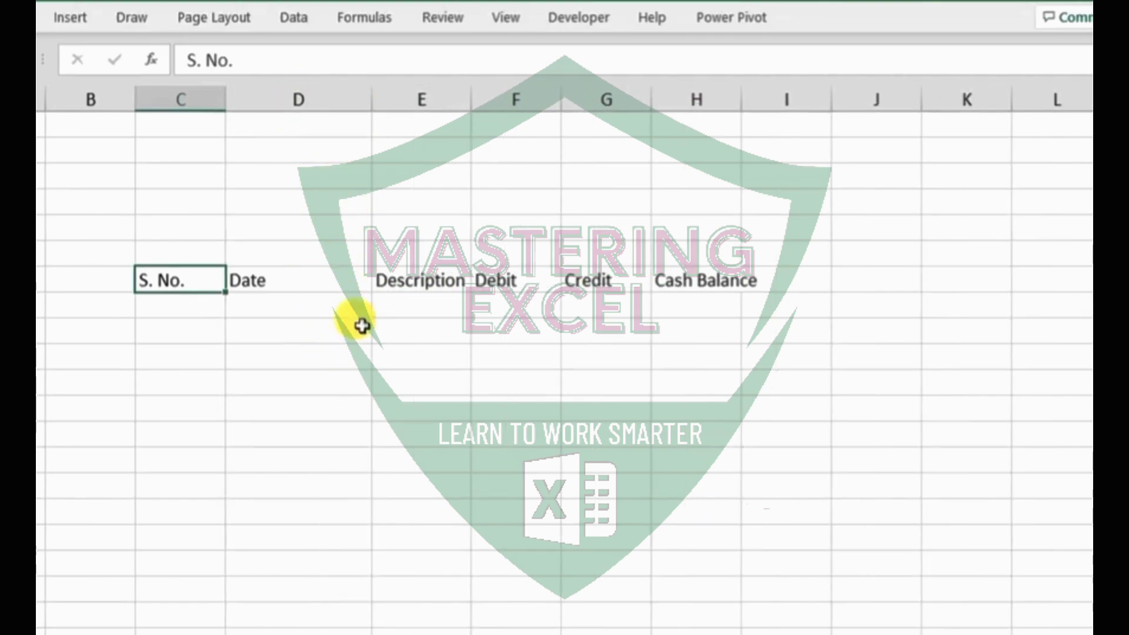
left_click_drag(470, 98, 605, 136)
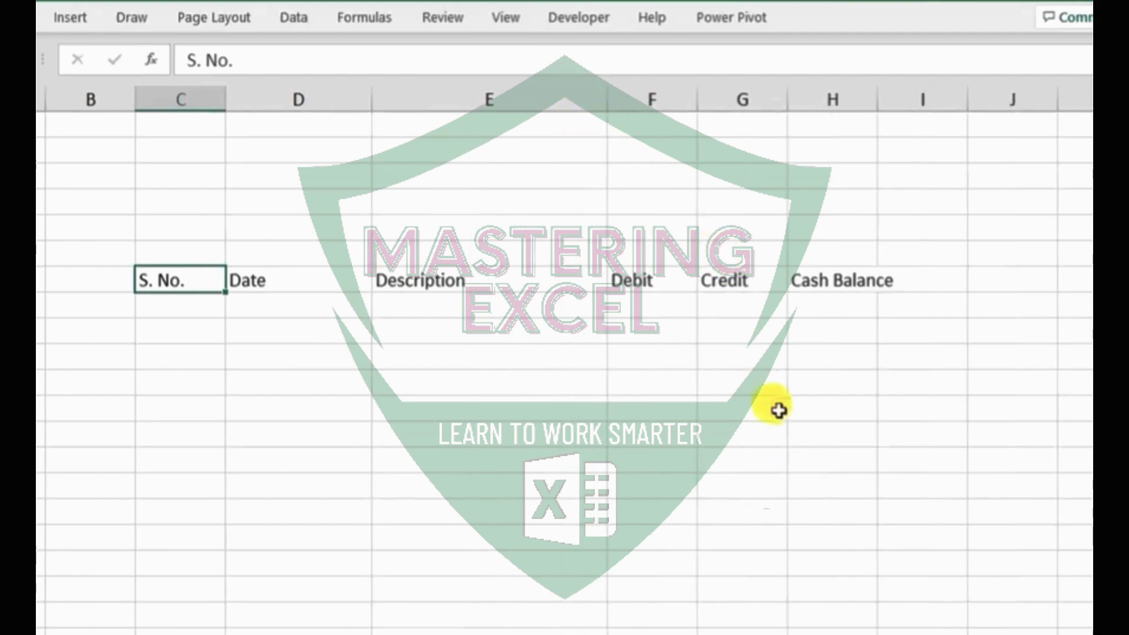
left_click_drag(607, 98, 642, 103)
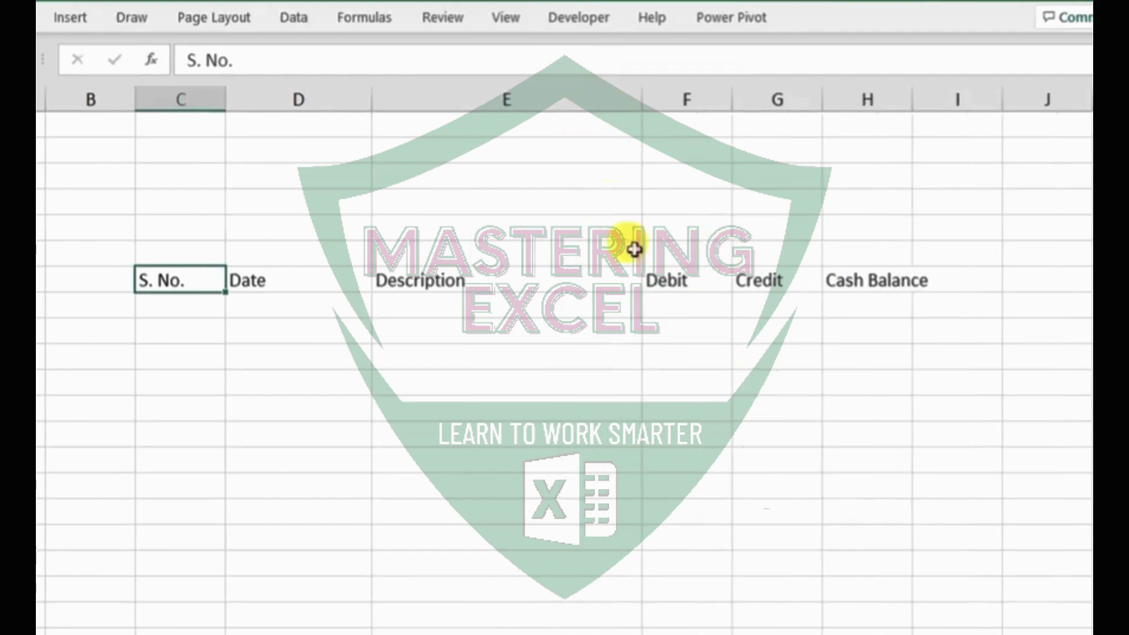
left_click(320, 381)
Step: Format the header row from S. No. to Cash Balance with a yellow fill and bold text
left_click_drag(176, 280, 876, 280)
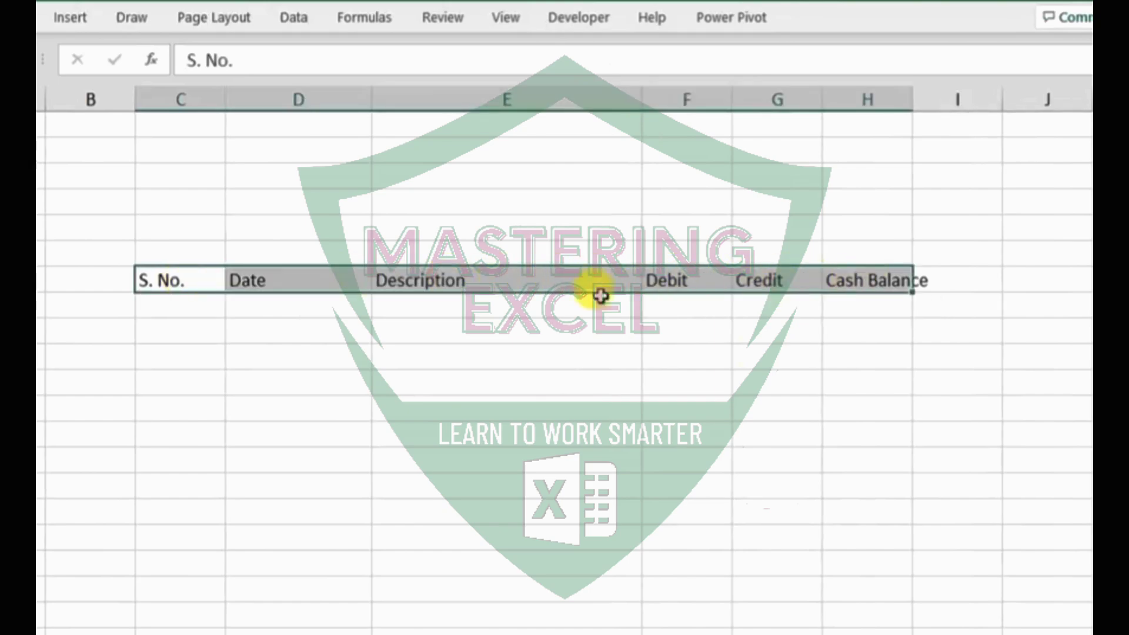
right_click(246, 281)
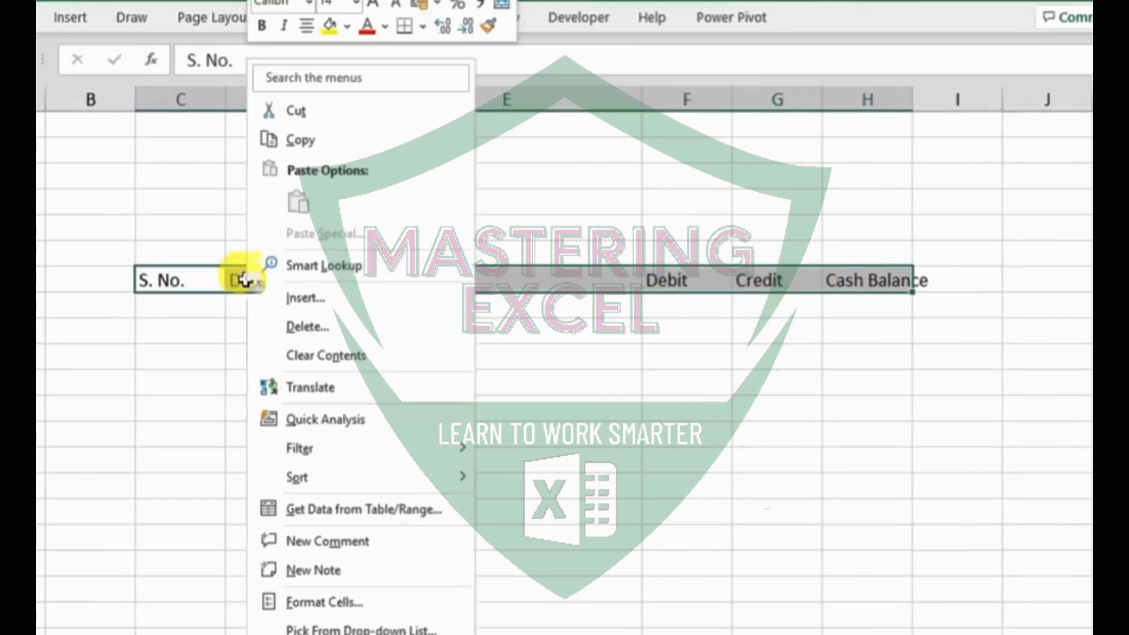
left_click(327, 28)
left_click(263, 27)
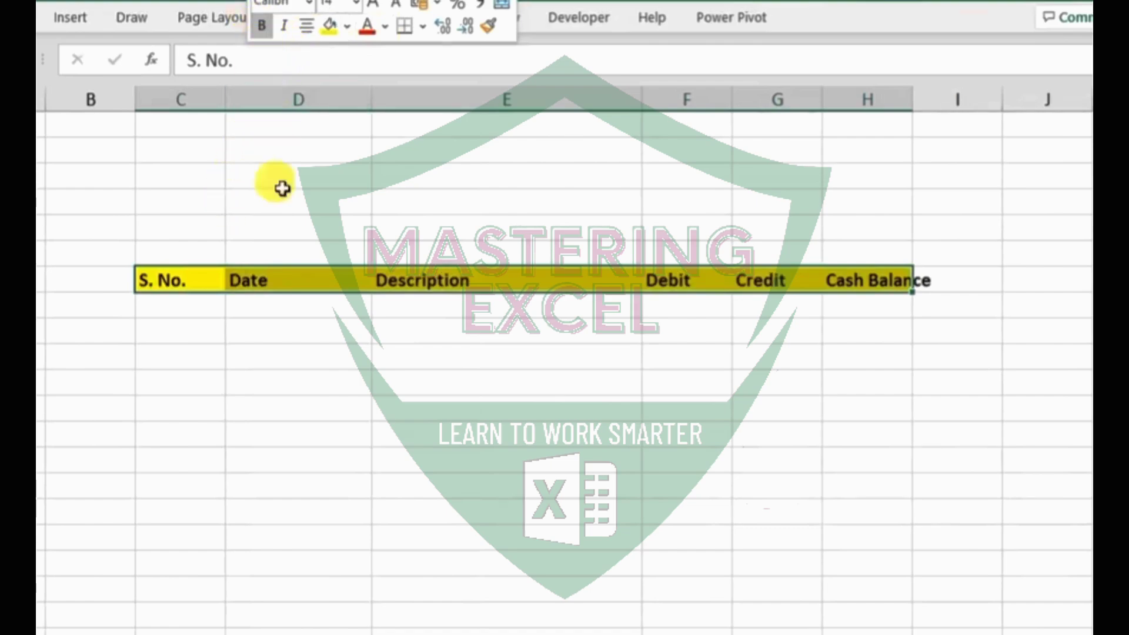
left_click(265, 376)
Step: Apply all borders to the header row and the 13 empty rows below it, across columns C to H
left_click_drag(182, 283, 857, 623)
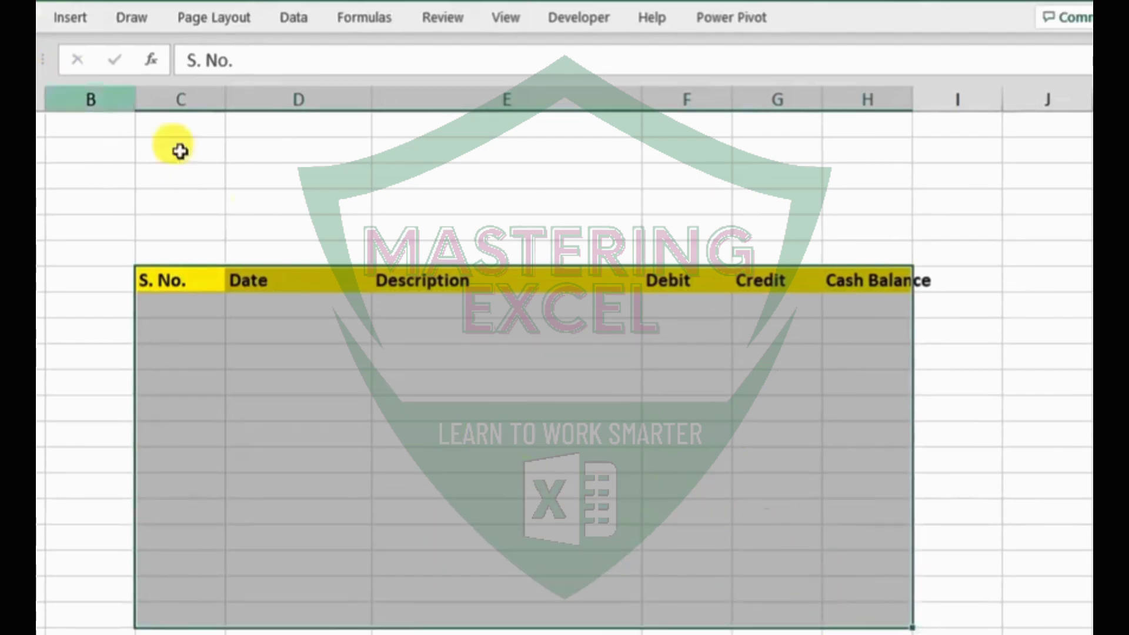
right_click(407, 379)
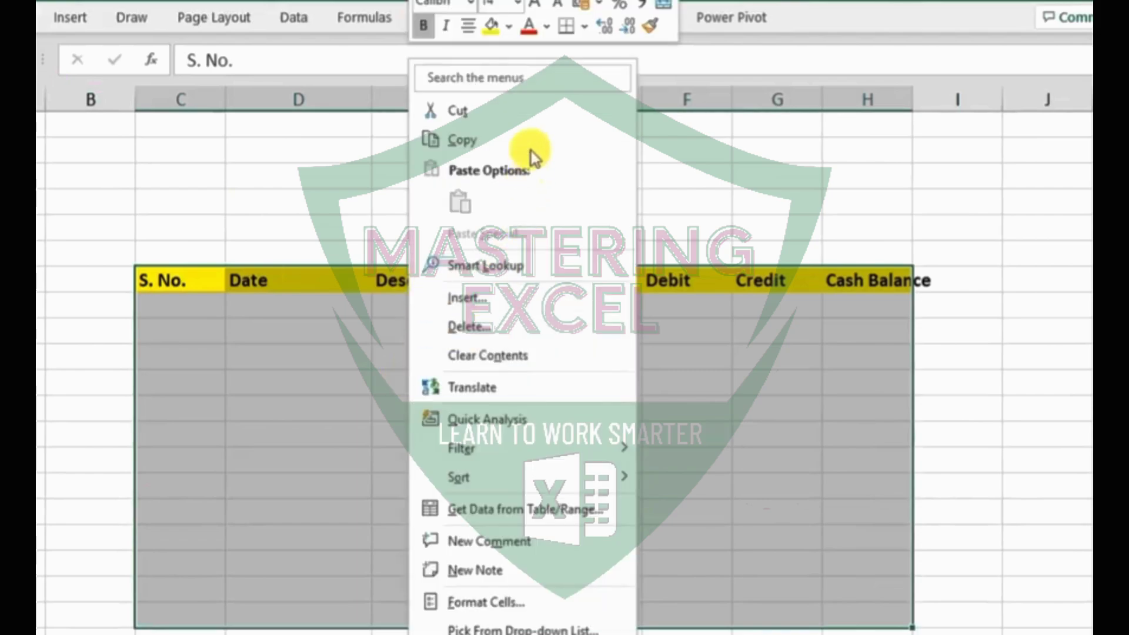
left_click(583, 28)
left_click(618, 206)
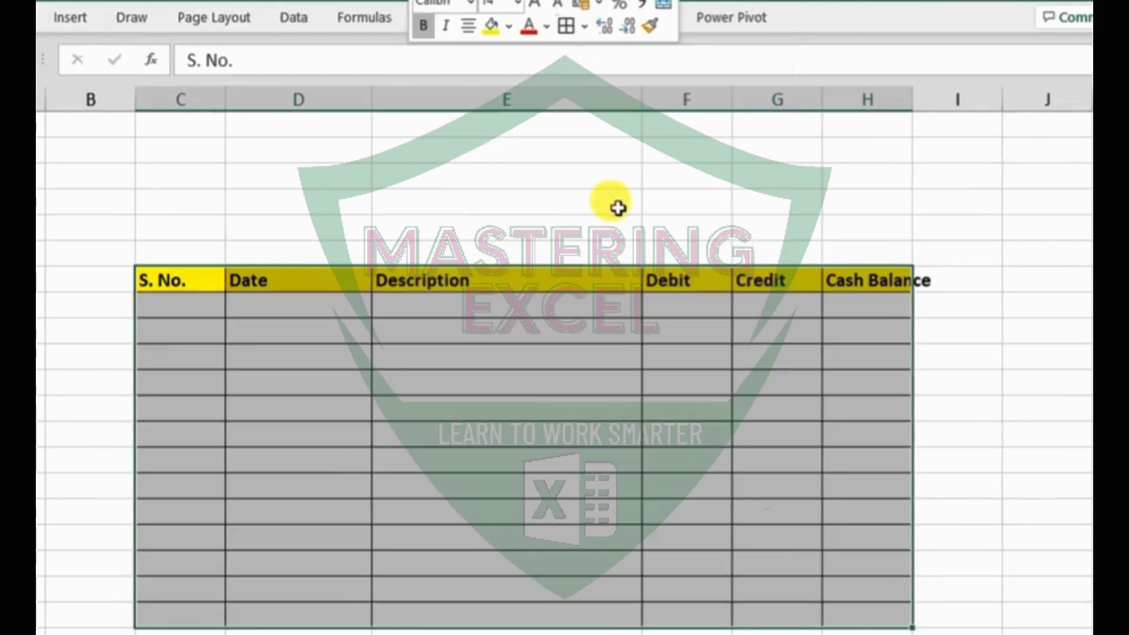
left_click(468, 424)
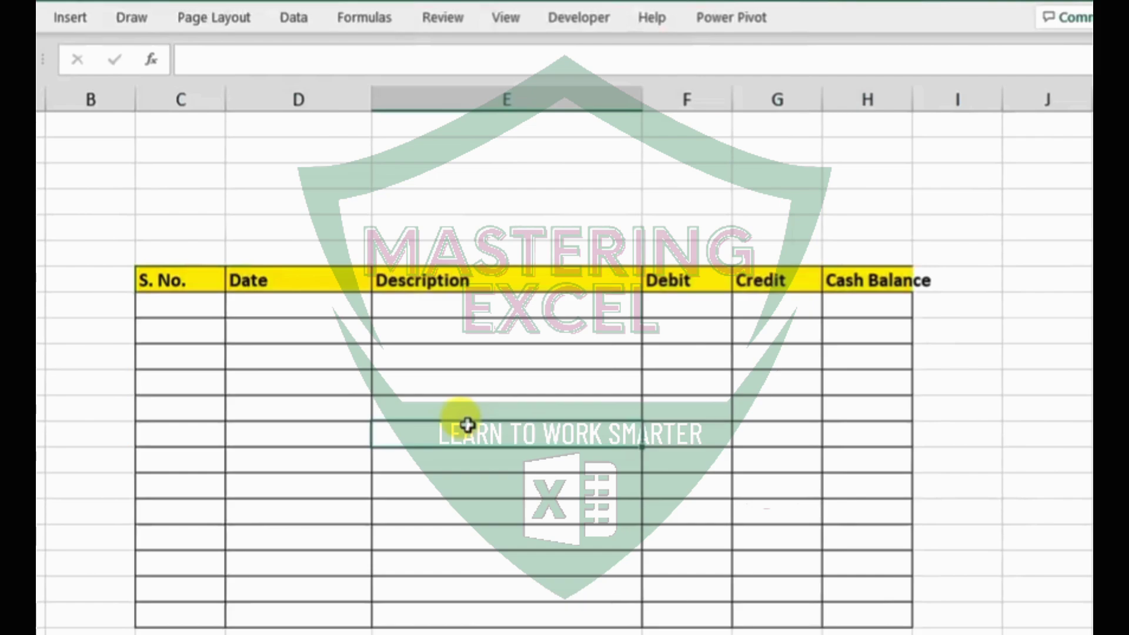
Step: Enter Previous year Balance as the first description under the header, with 50000 in its Debit cell
left_click(425, 308)
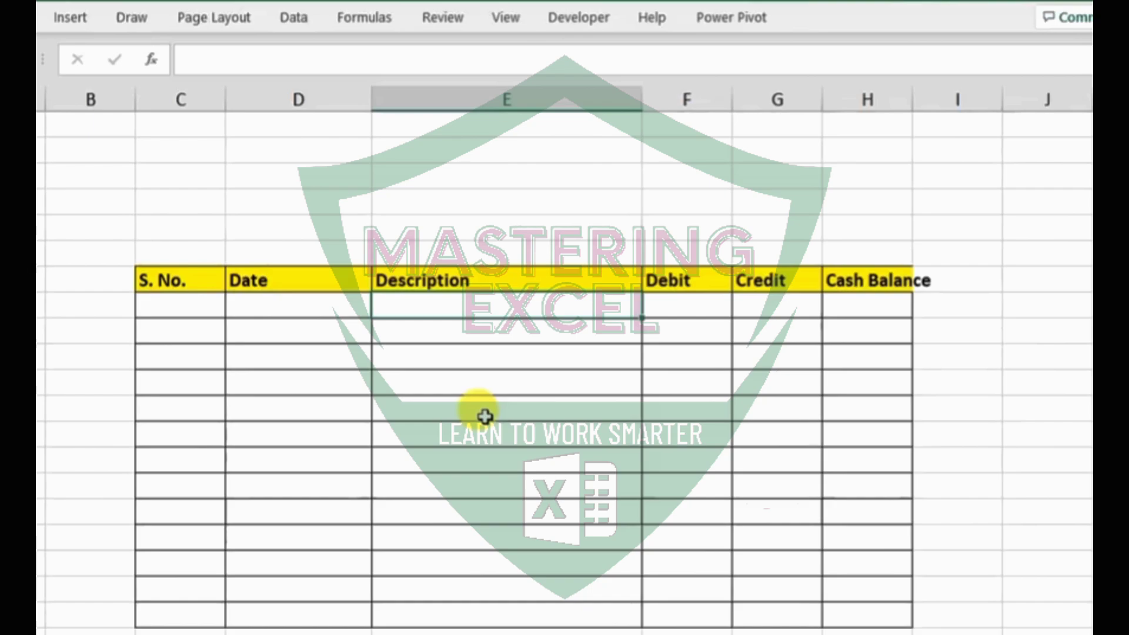
type("Previous y")
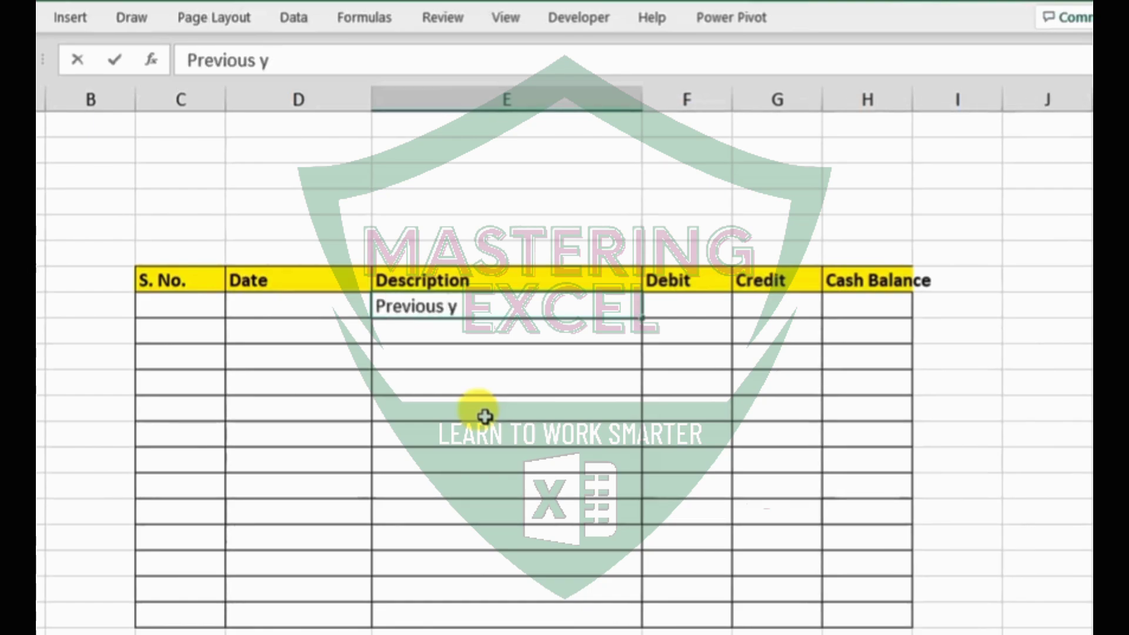
type("ear Balance")
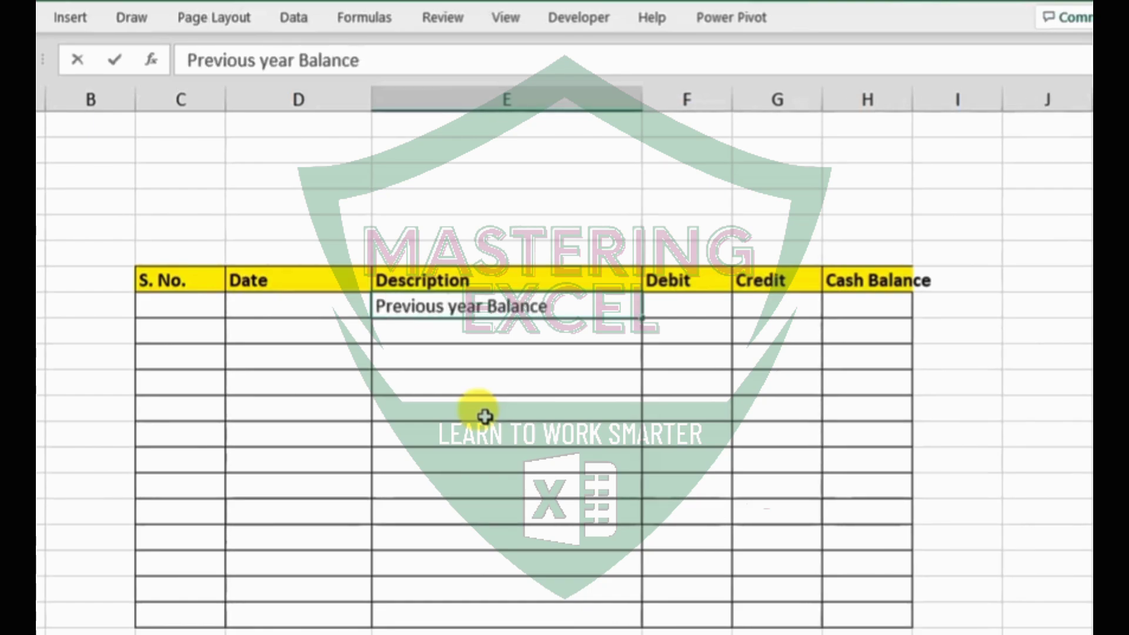
key("Tab")
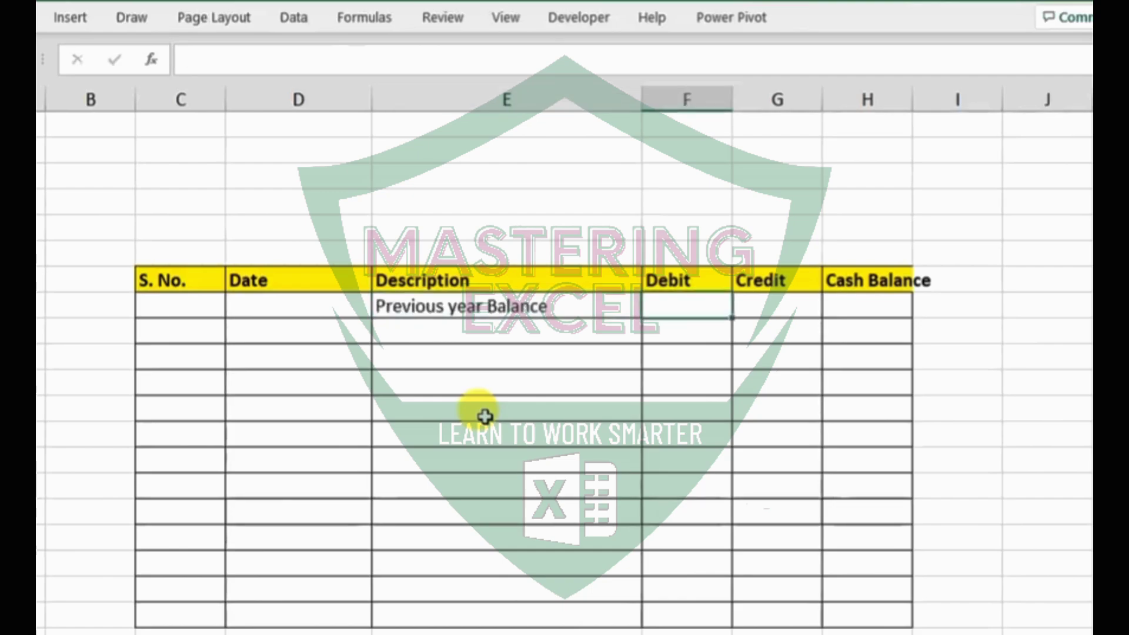
type("50")
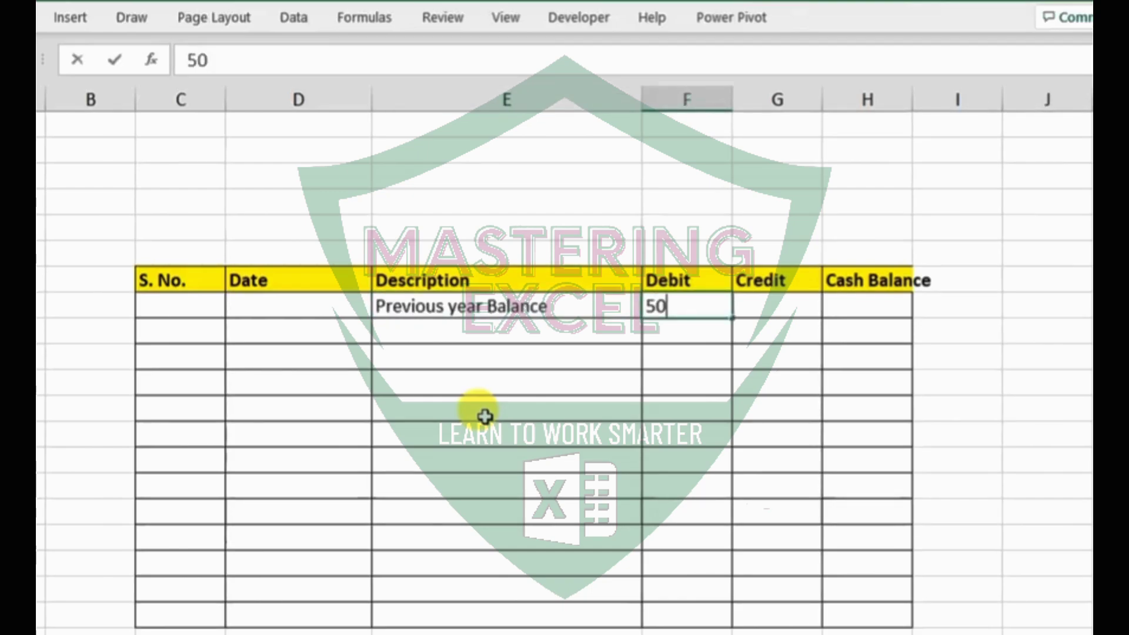
type("000")
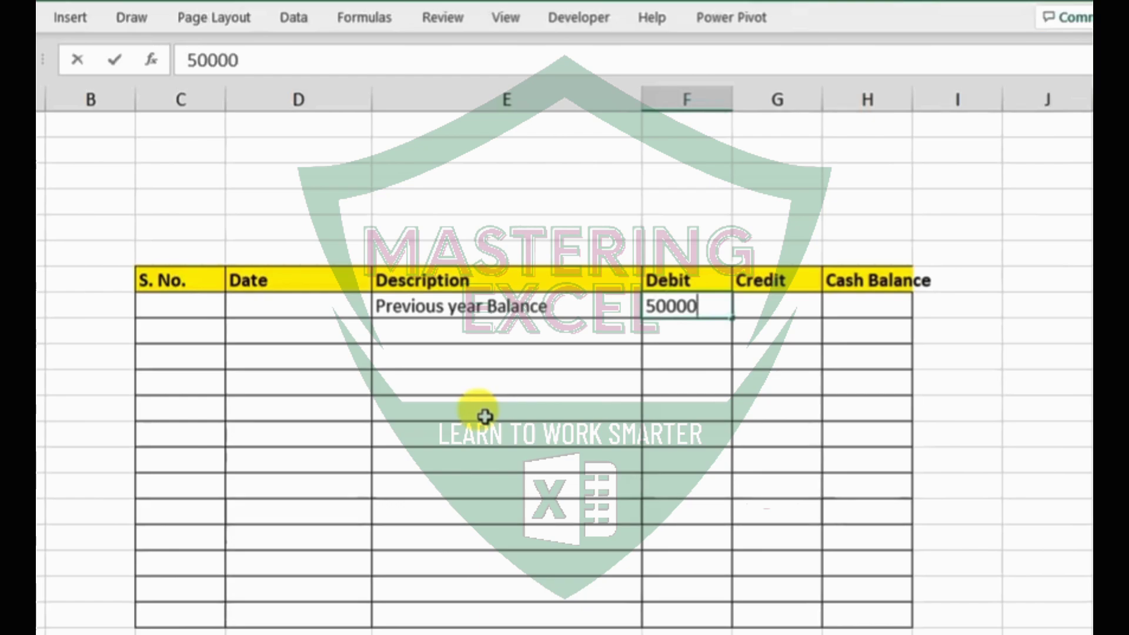
key("Tab")
key("Tab")
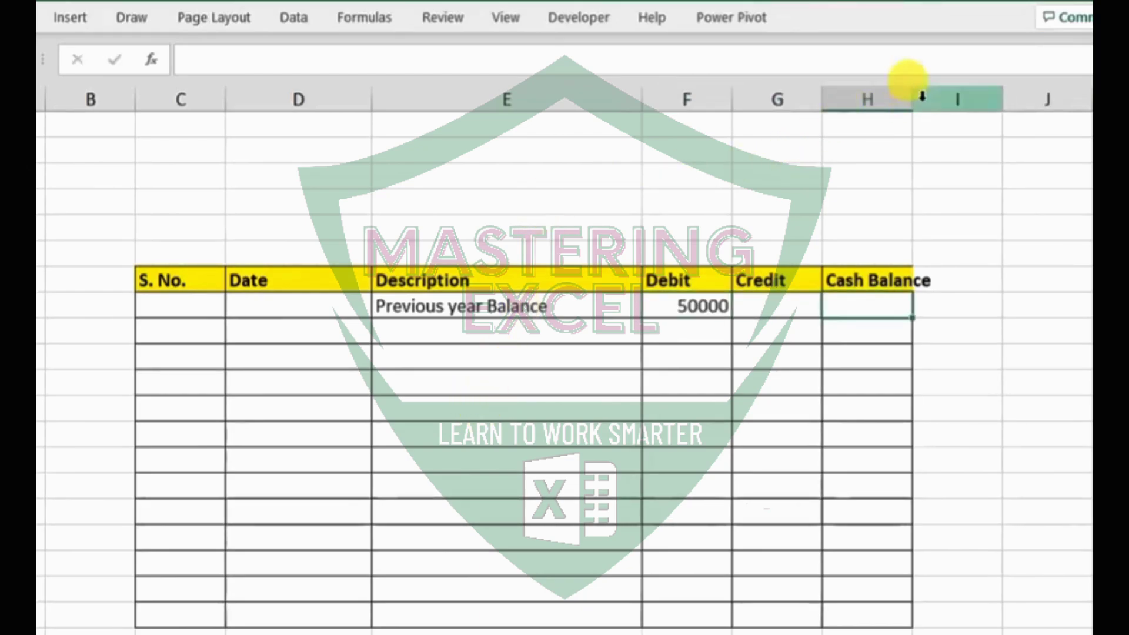
Step: Widen the Cash Balance column to fit its heading and enter =F8 as the first cash balance
left_click_drag(911, 101, 974, 114)
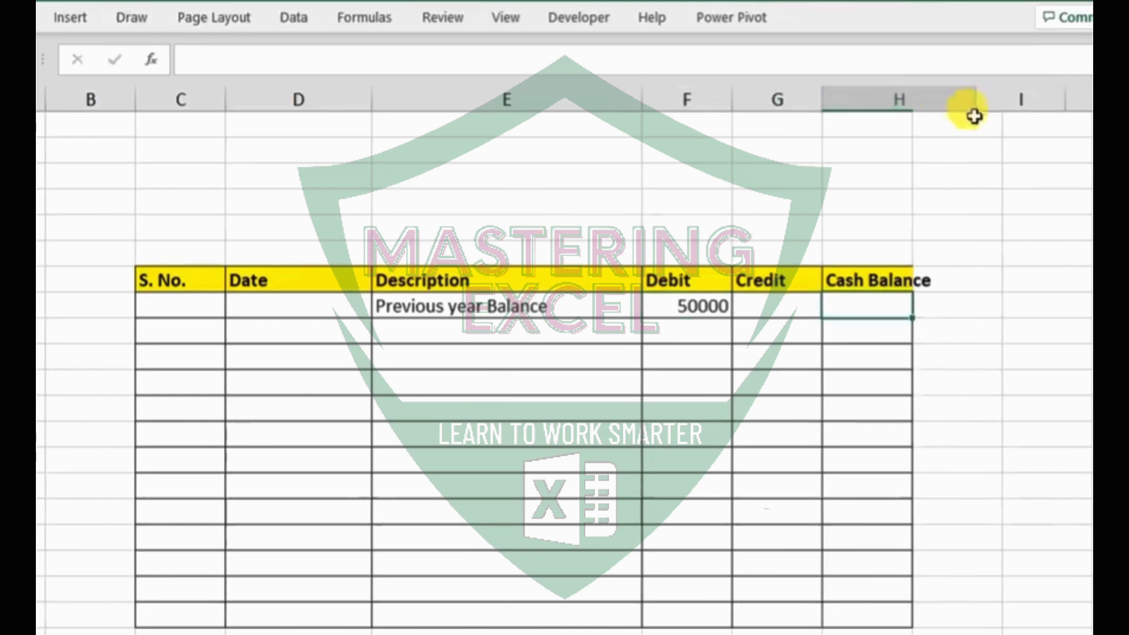
type("=")
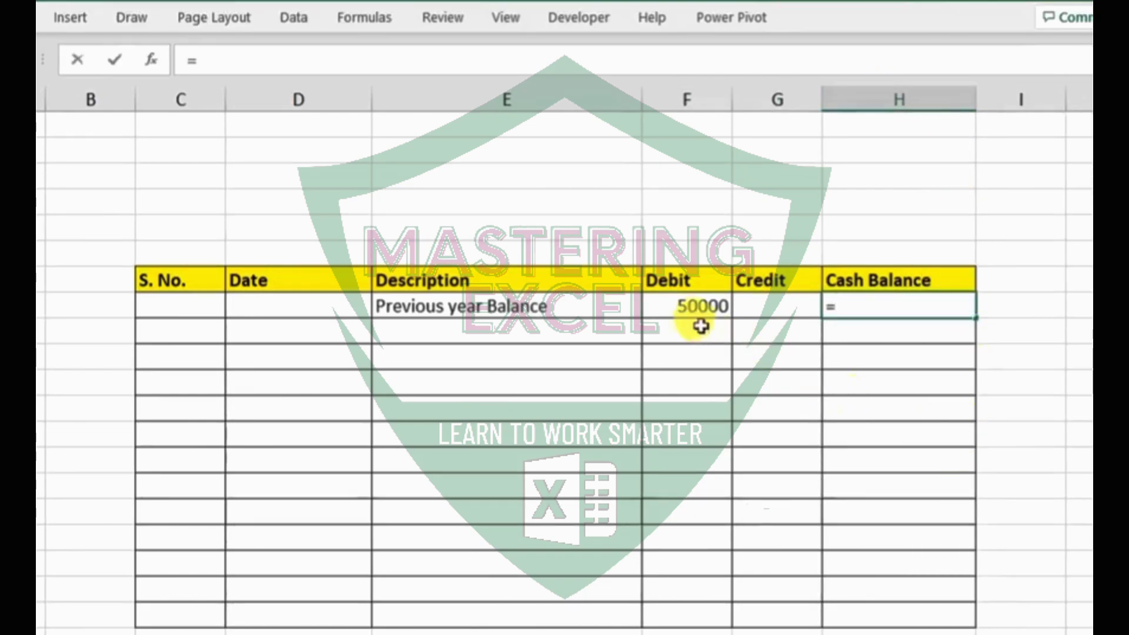
left_click(673, 310)
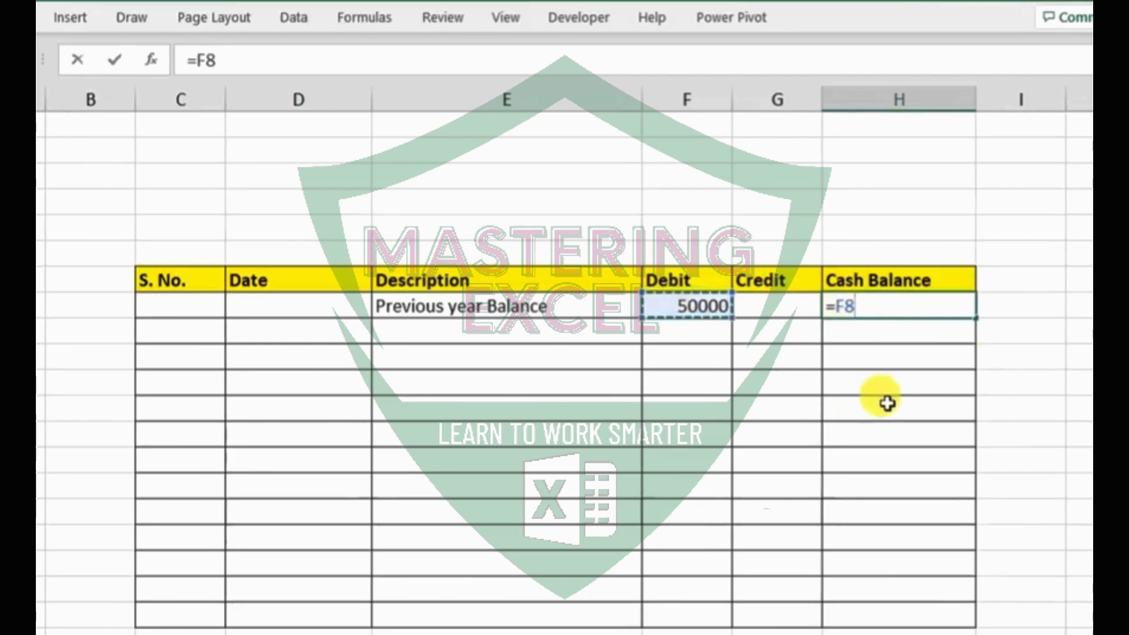
key("Return")
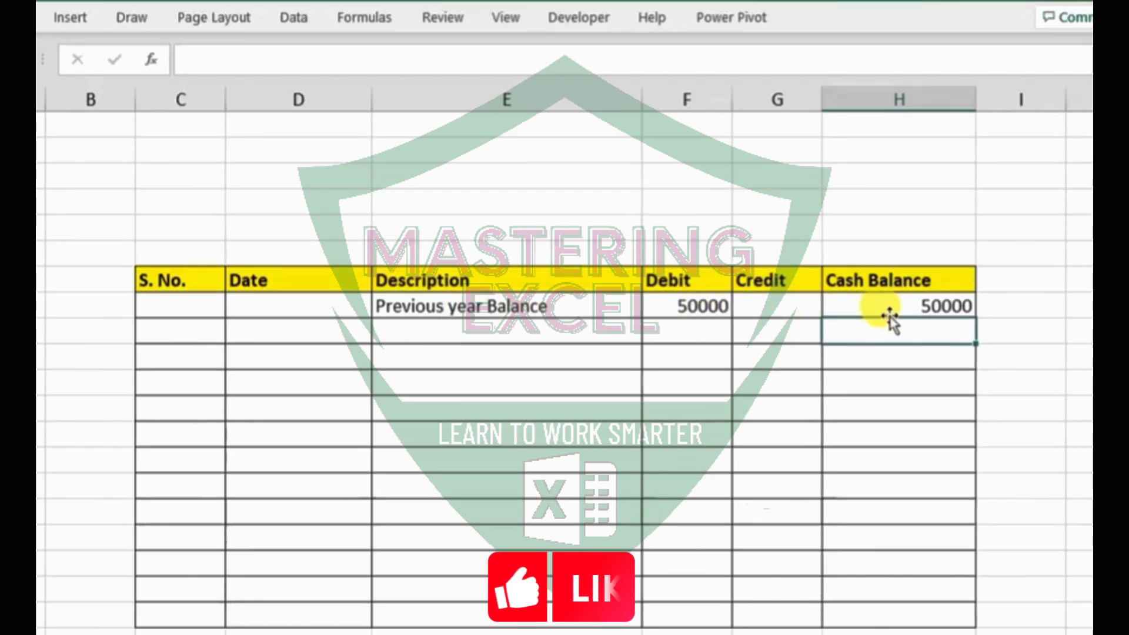
Step: Number the row below Previous year Balance as 1 and date it 1/1/2022
left_click(185, 339)
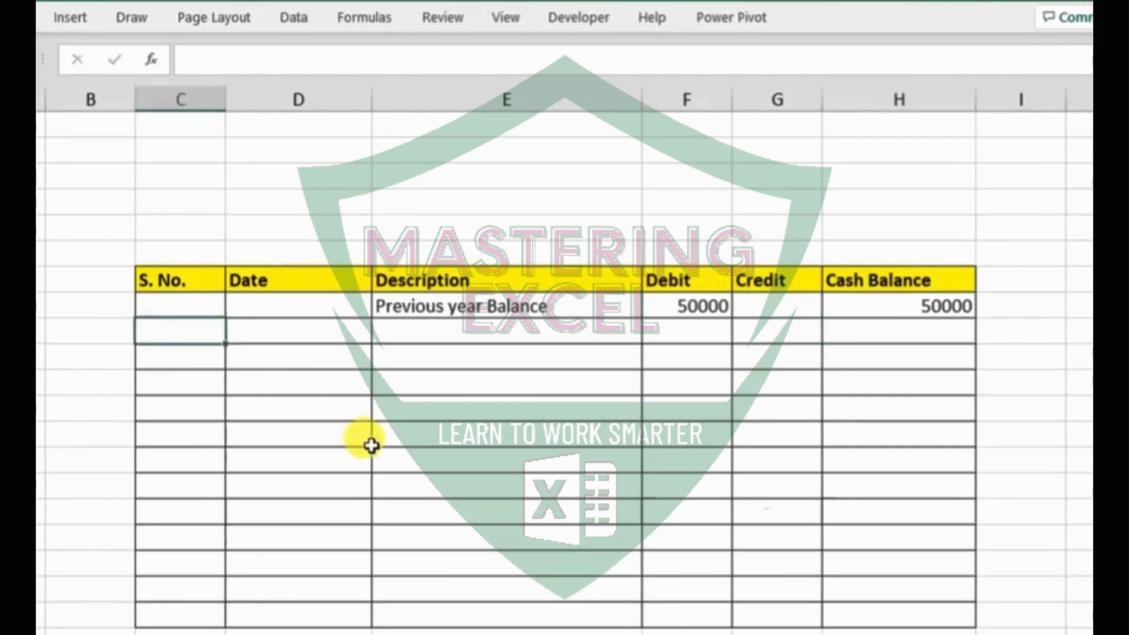
key("Tab")
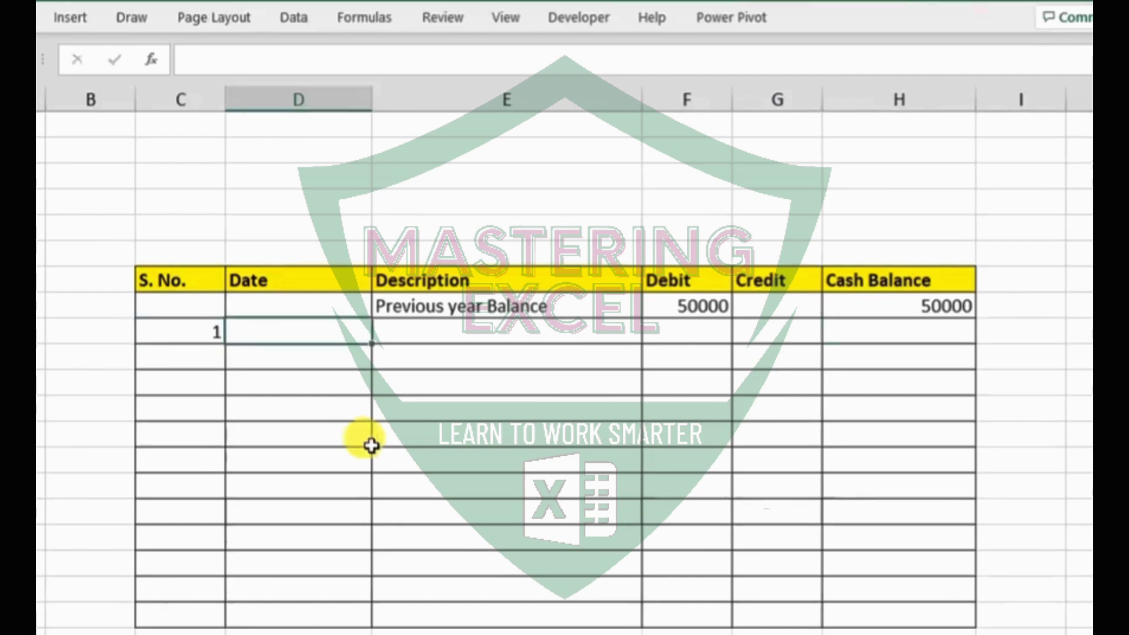
type("1/01/20")
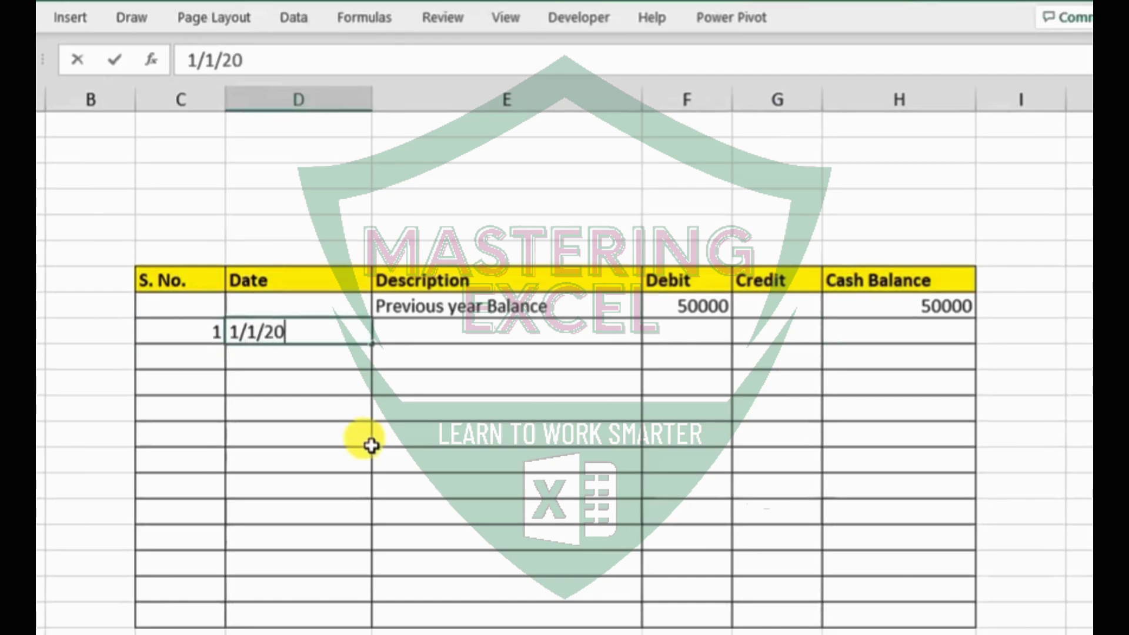
type("22")
key("Tab")
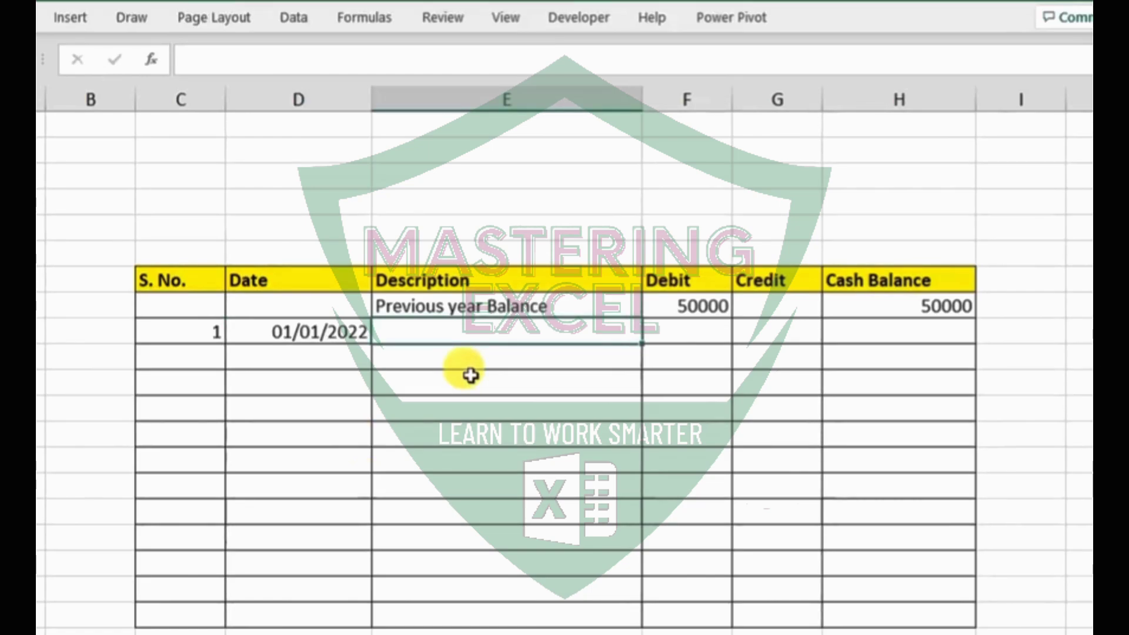
Step: Describe entry 1 as House Rent with 5000 in Credit, and go to the next row's S. No. cell
type("House")
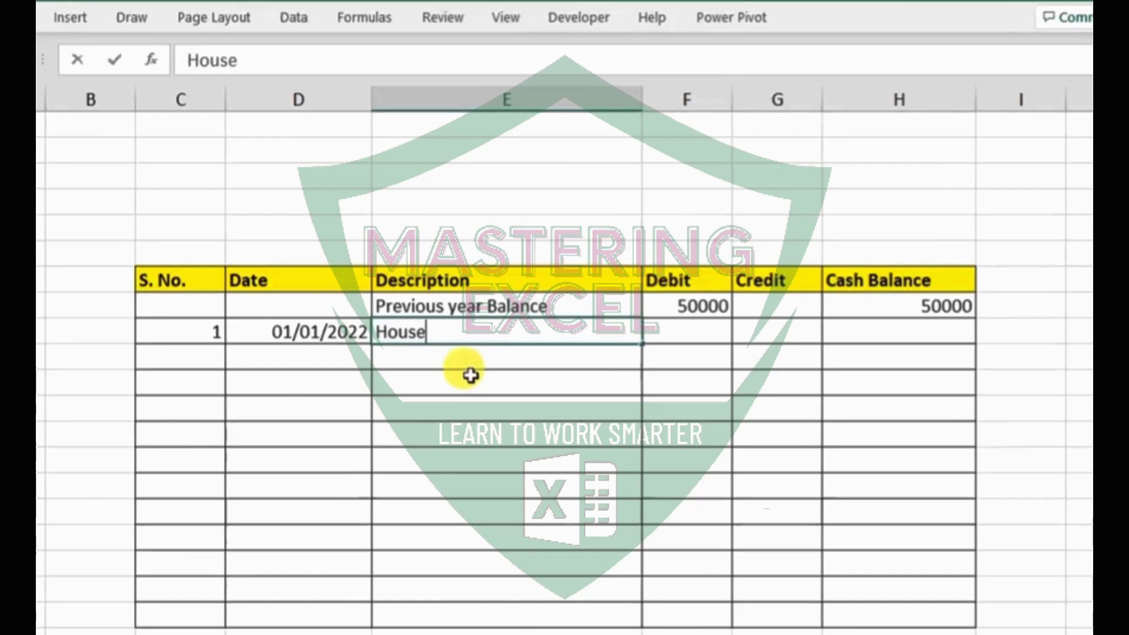
type(" Re")
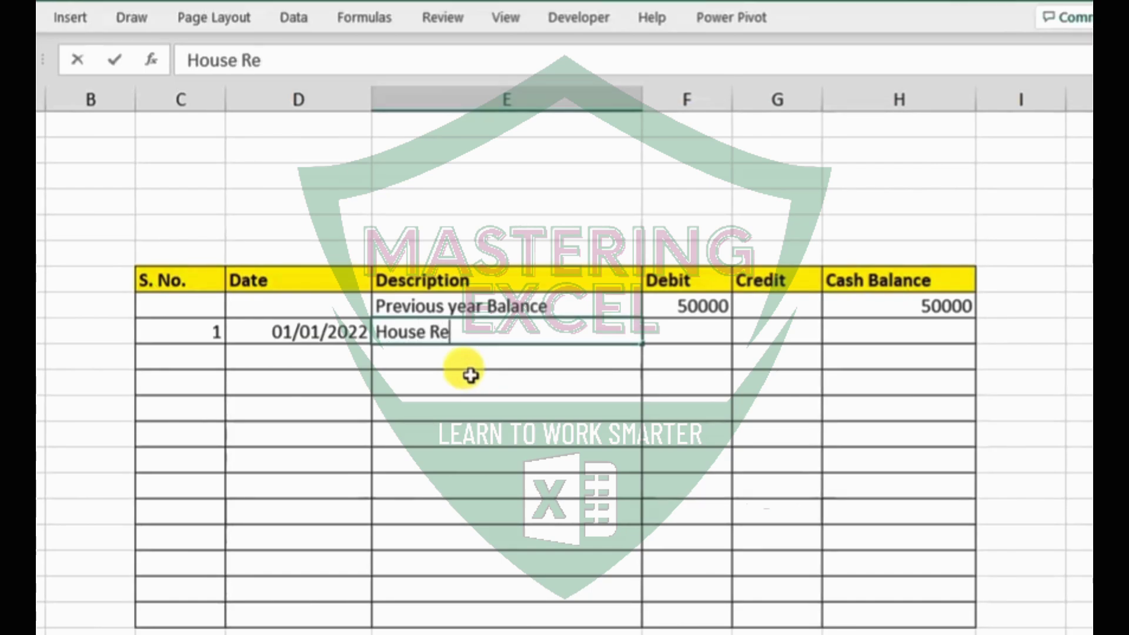
key("Tab")
key("Tab")
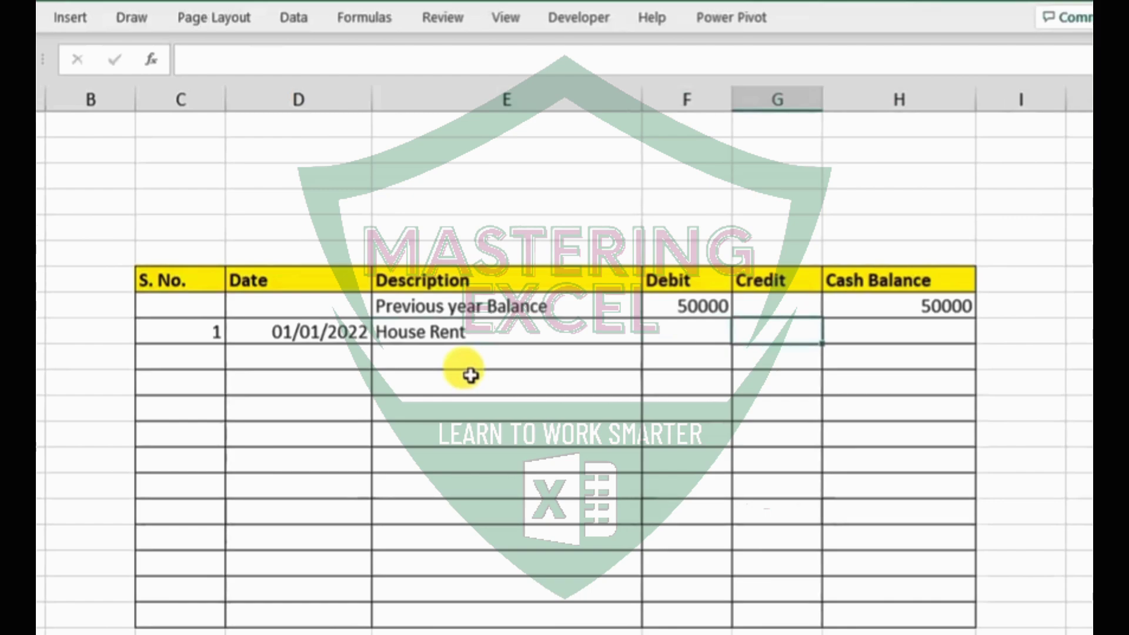
type("5000")
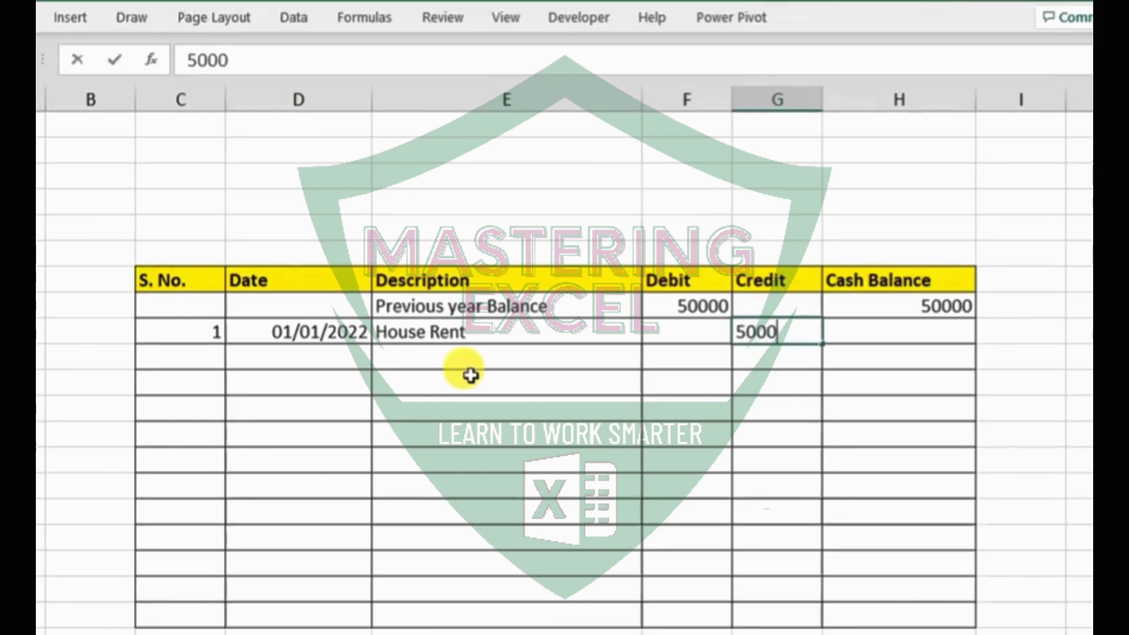
key("Left")
key("Left")
key("Left")
key("Left")
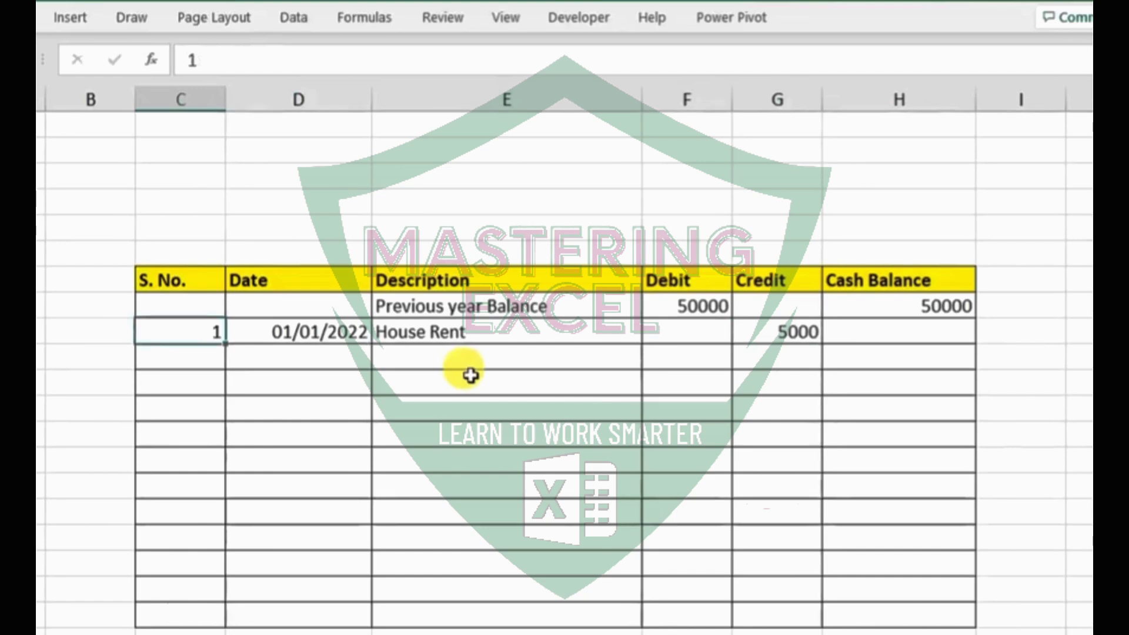
key("Down")
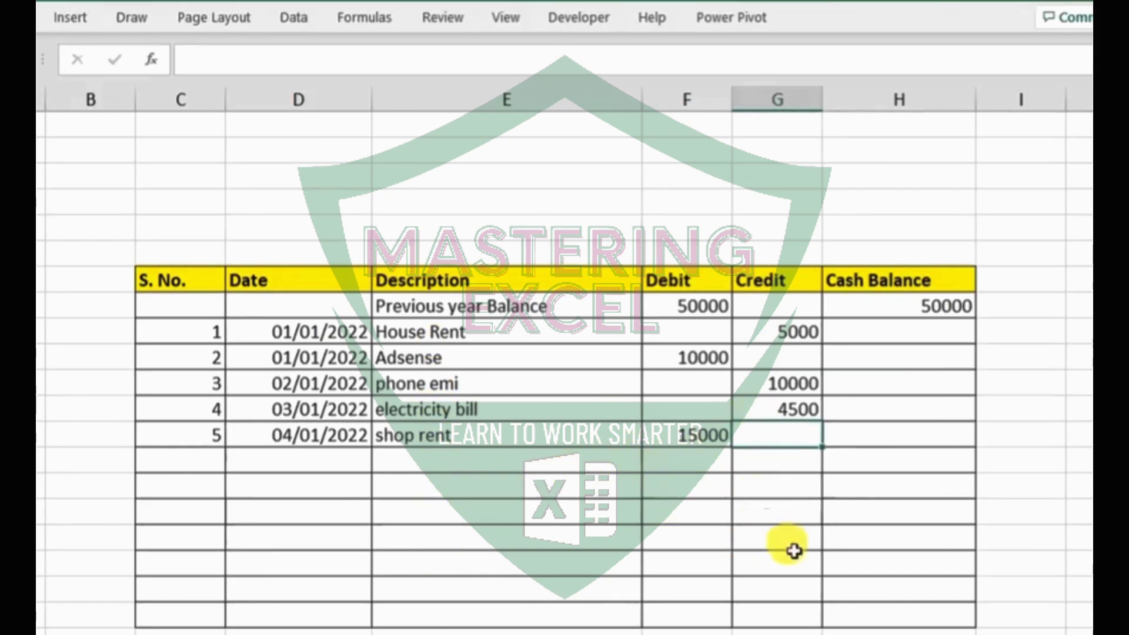
Step: Start the House Rent row's cash balance formula as an IF with the test AND(F9="",G9="")
left_click(884, 333)
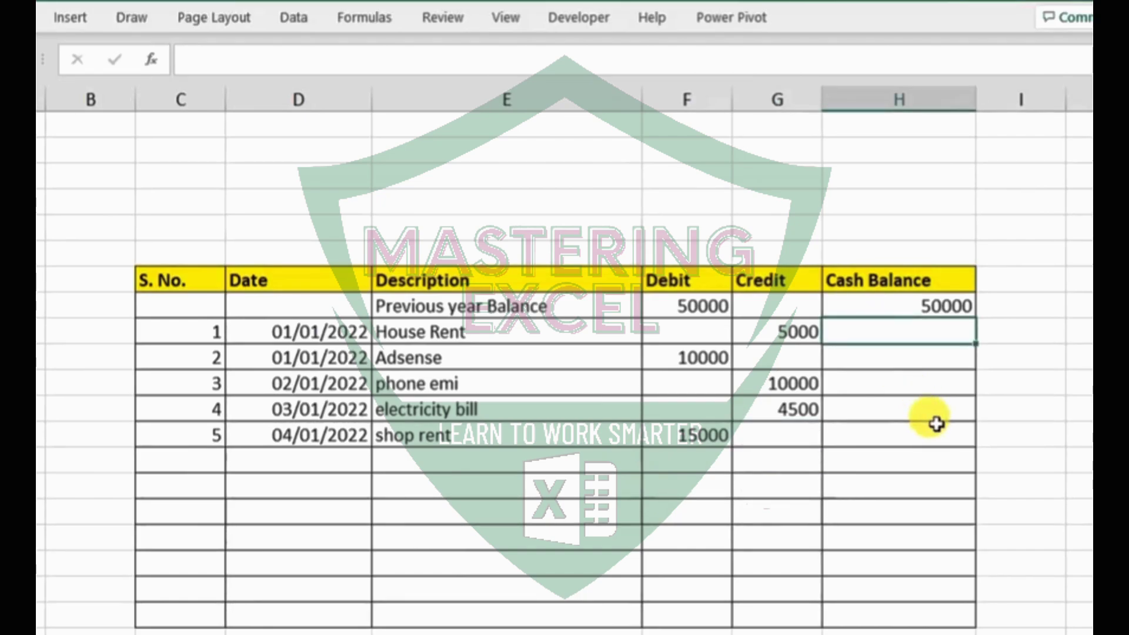
type("=")
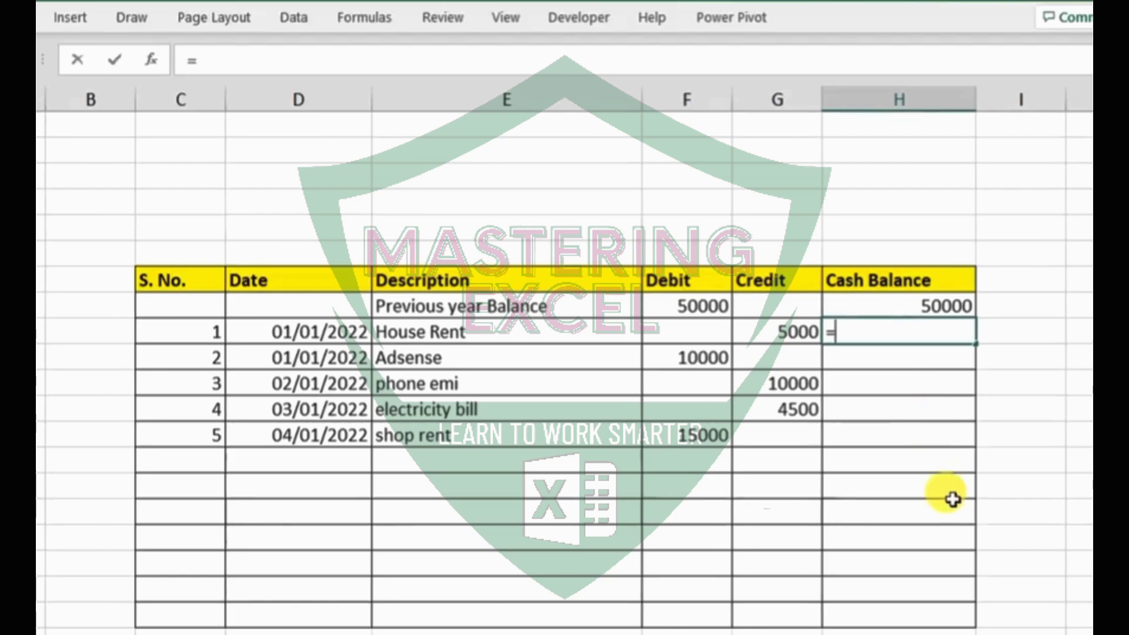
type("i")
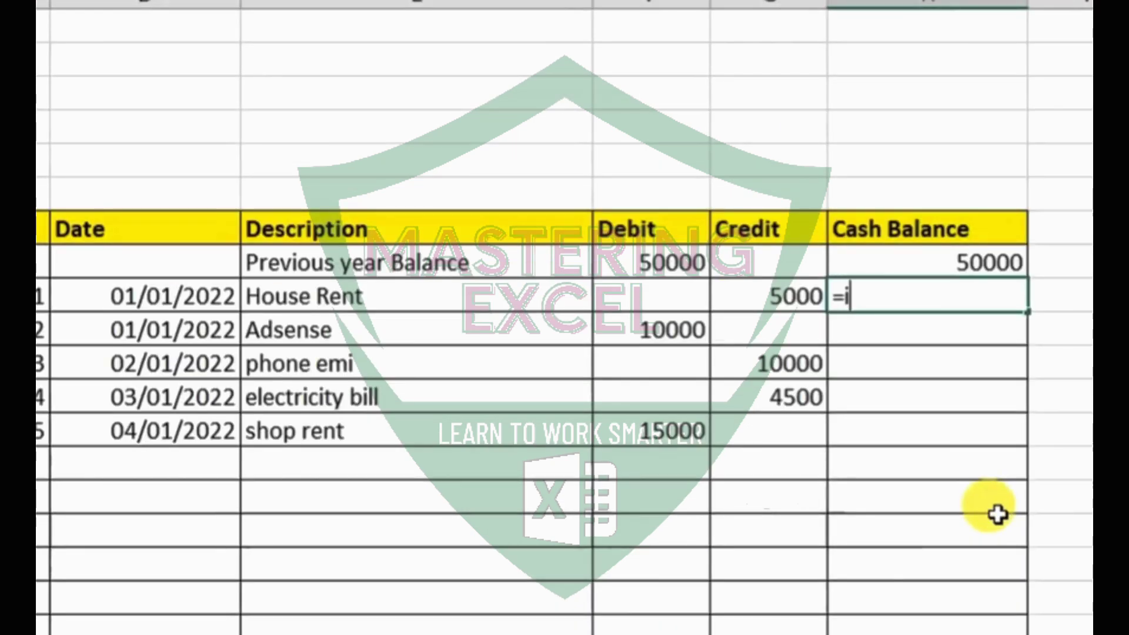
type("f(")
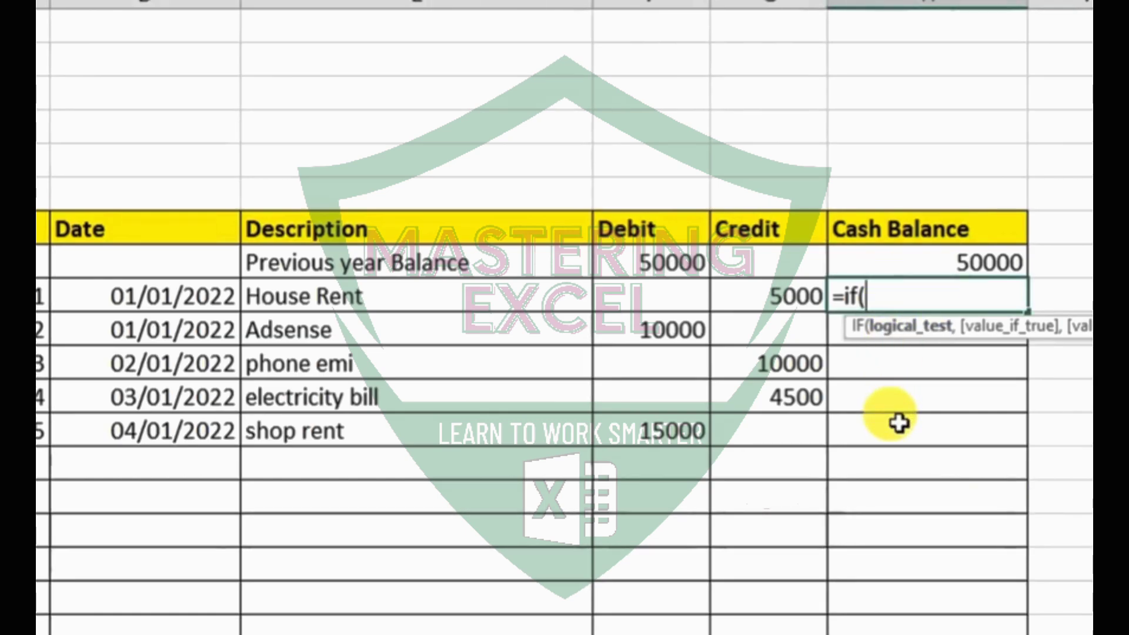
type("and")
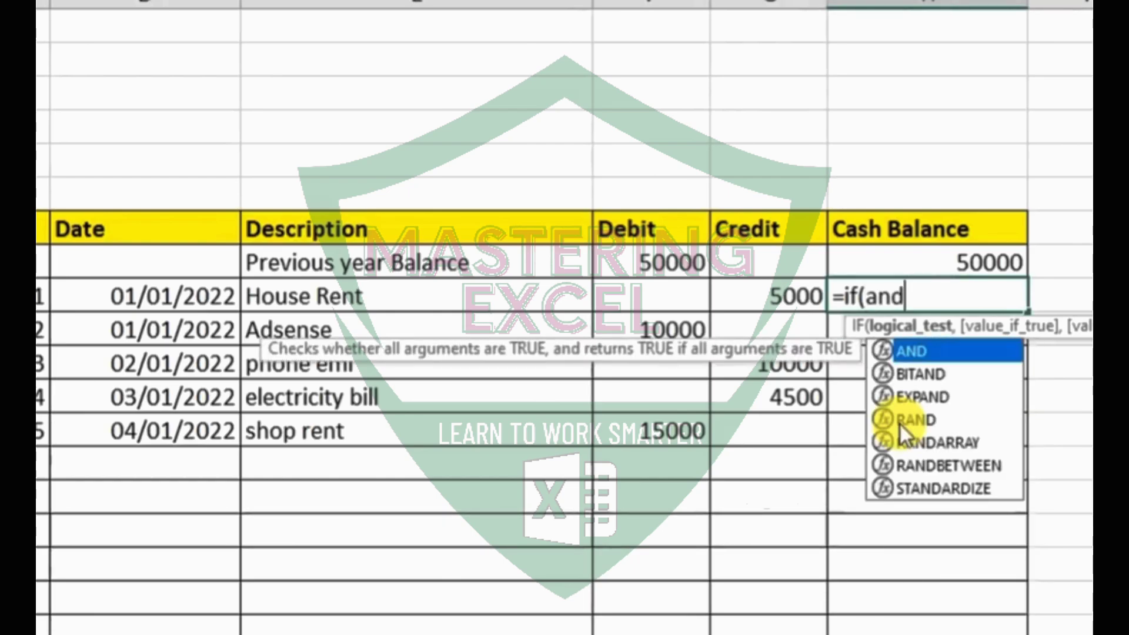
type("(")
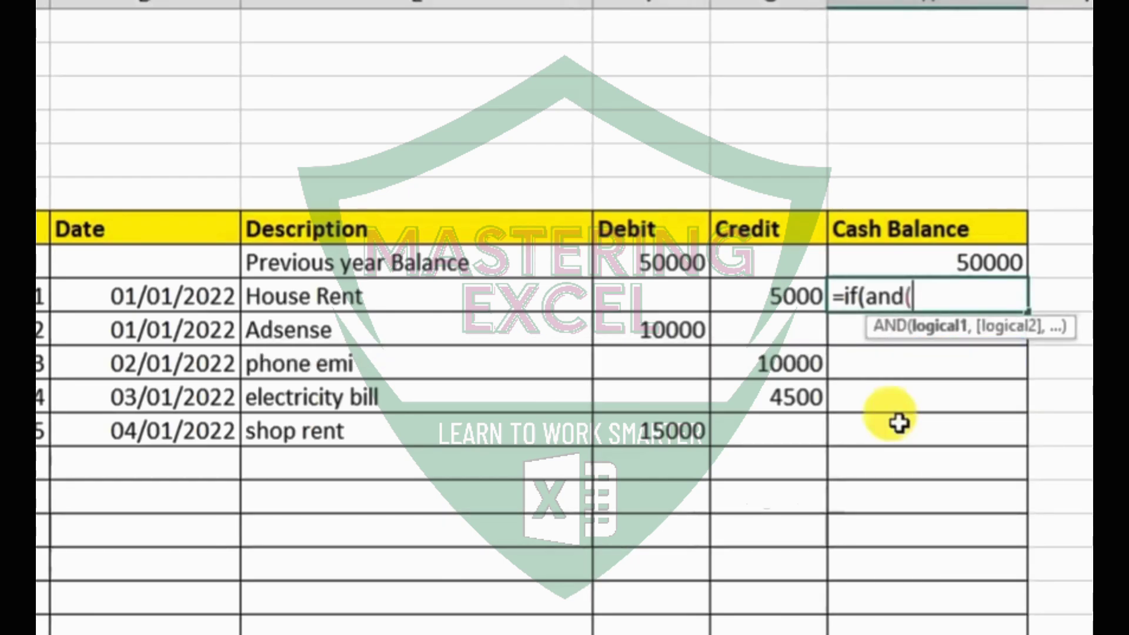
left_click(626, 289)
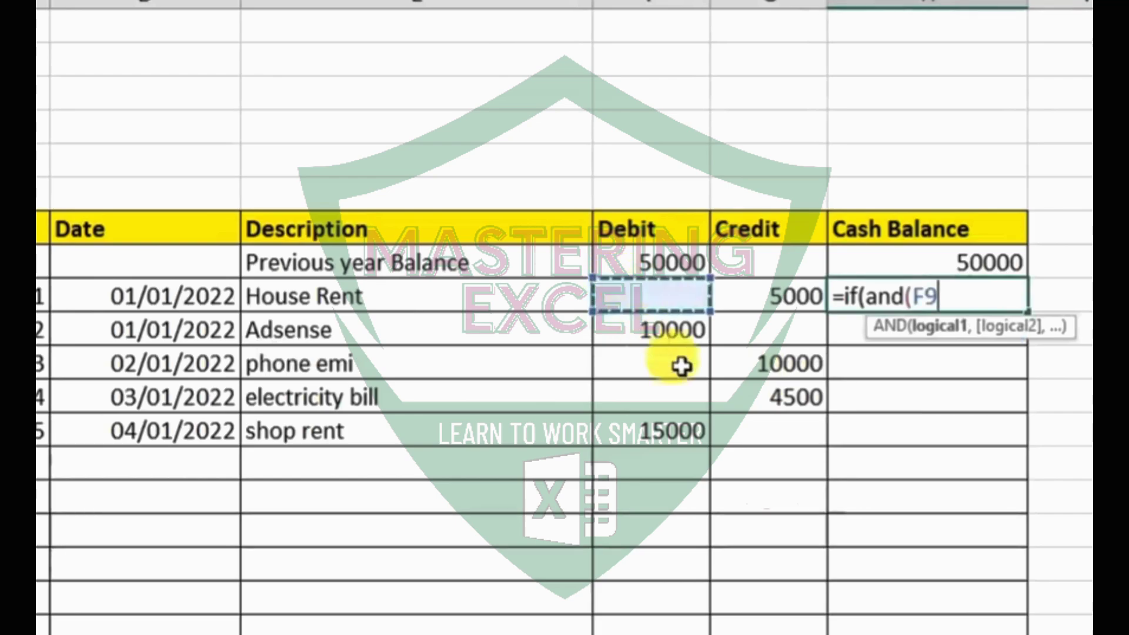
type("=\"\"")
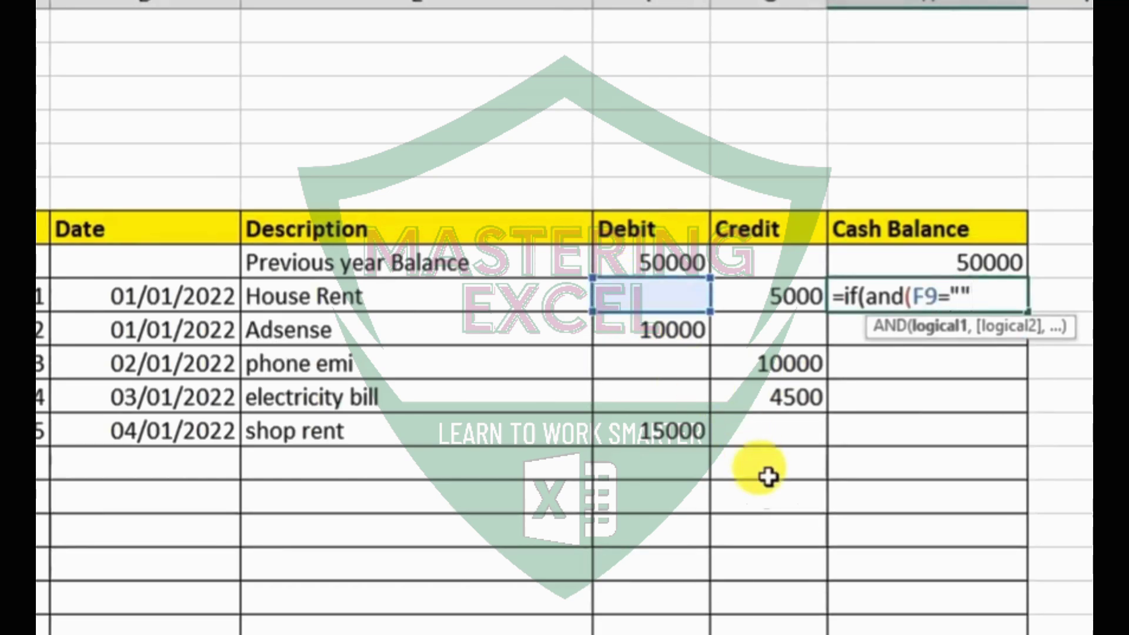
type(",")
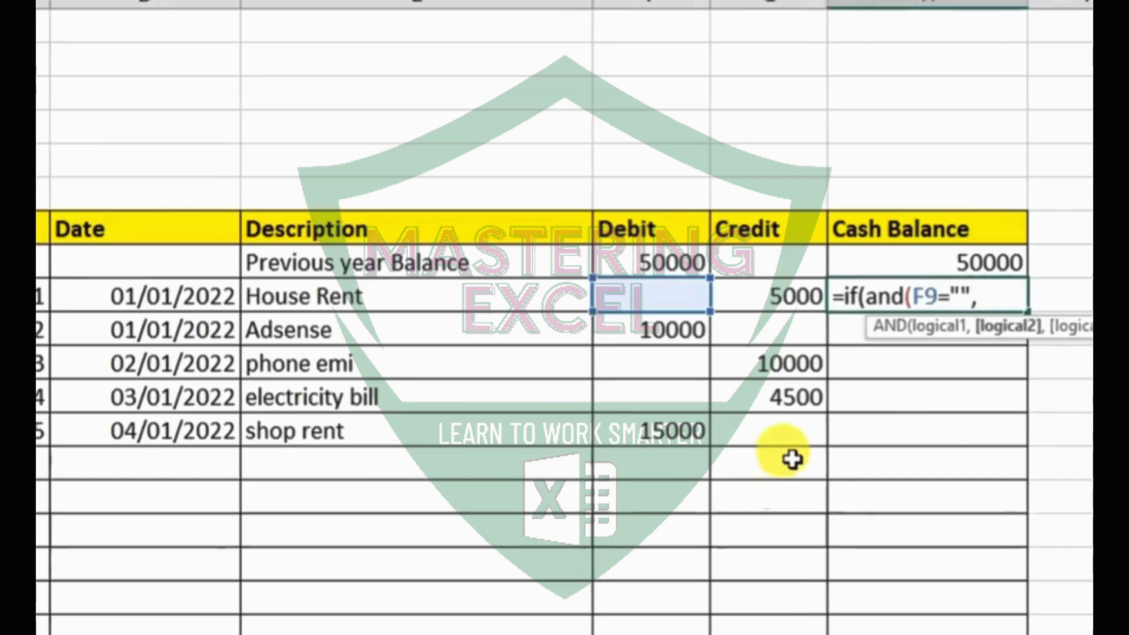
left_click(739, 294)
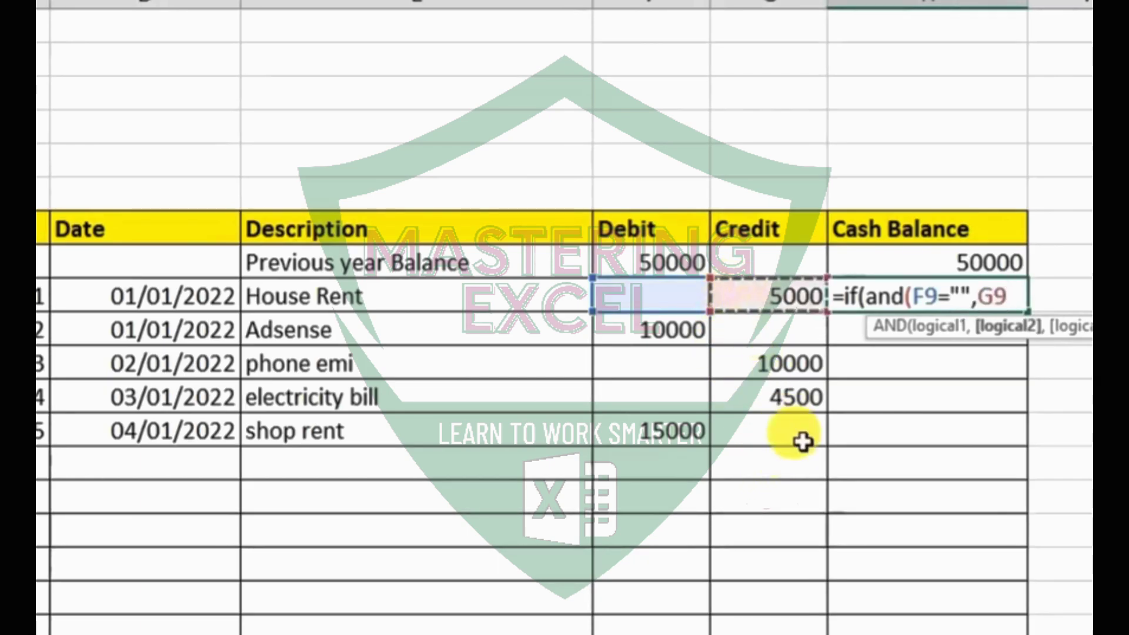
type("=")
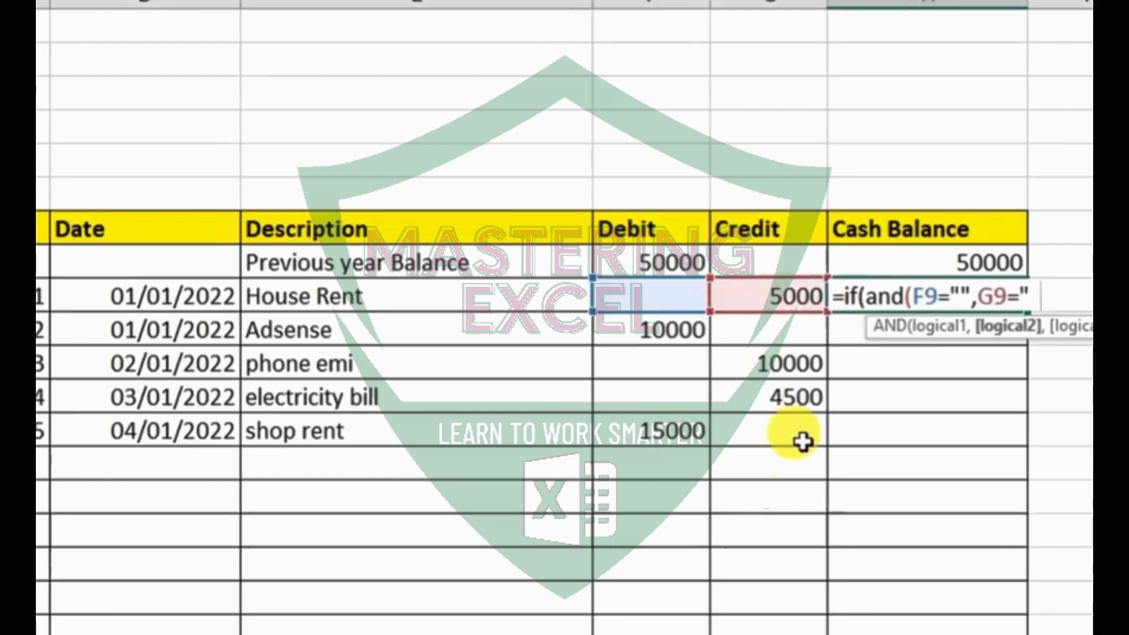
type("\"\"")
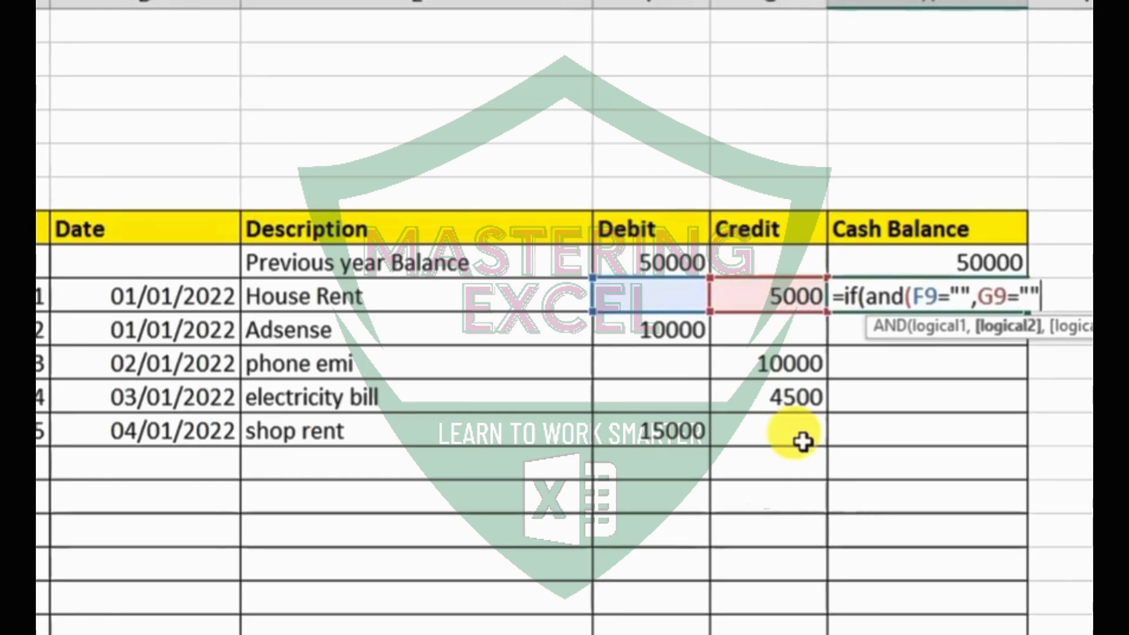
type(")")
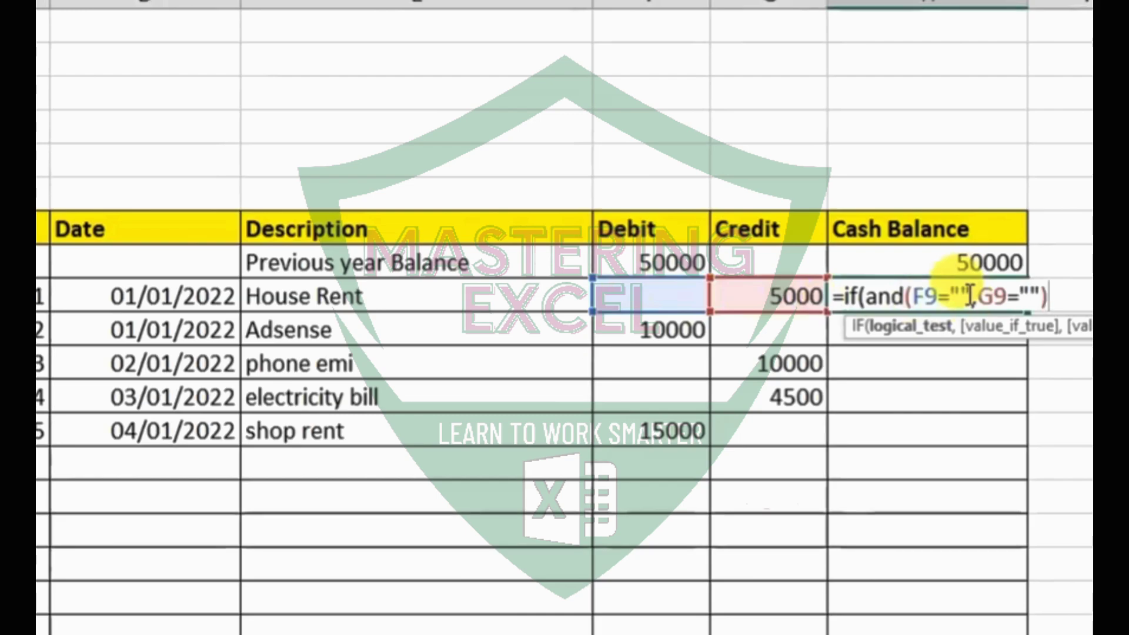
Step: Complete the IF formula to return "" when both cells are blank and H8+F9-G9 otherwise, and enter it
type(",")
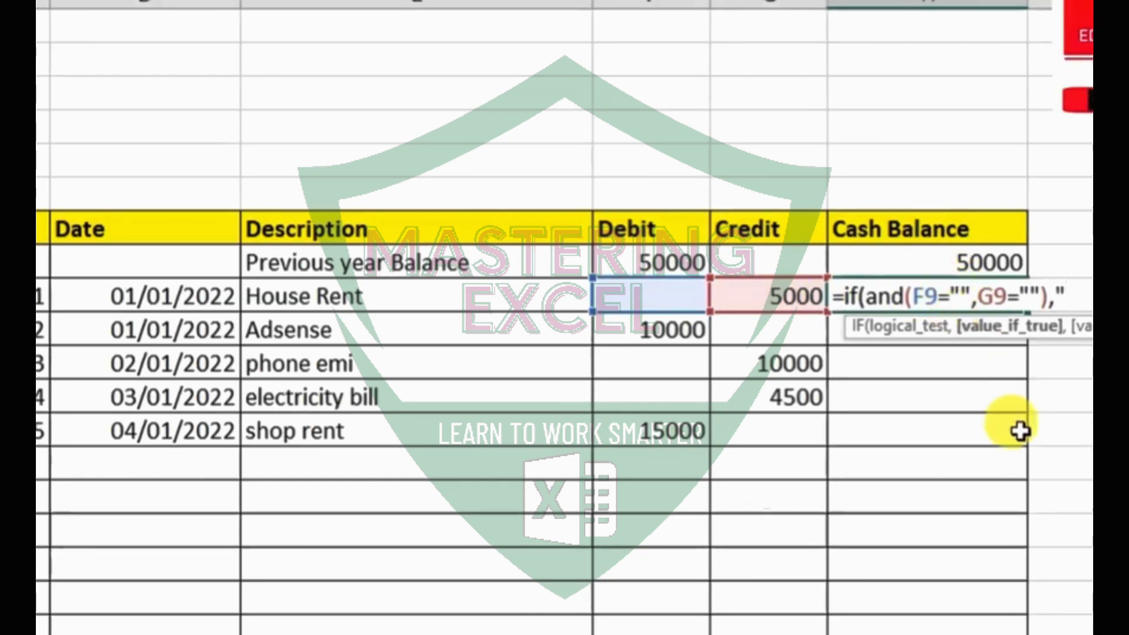
type("\"\"")
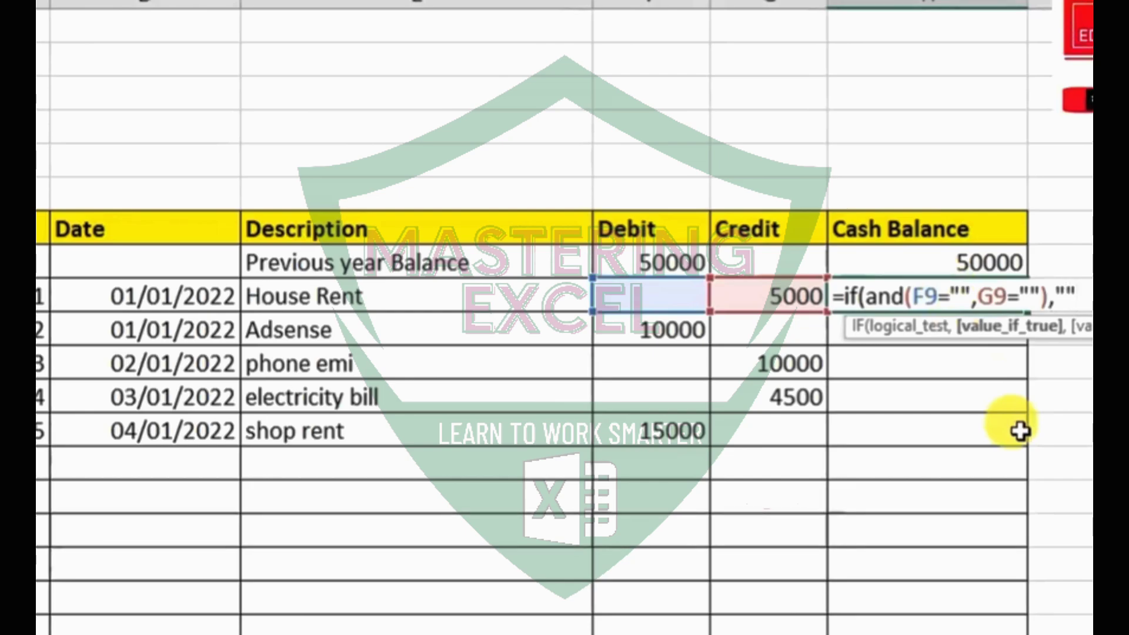
type(",")
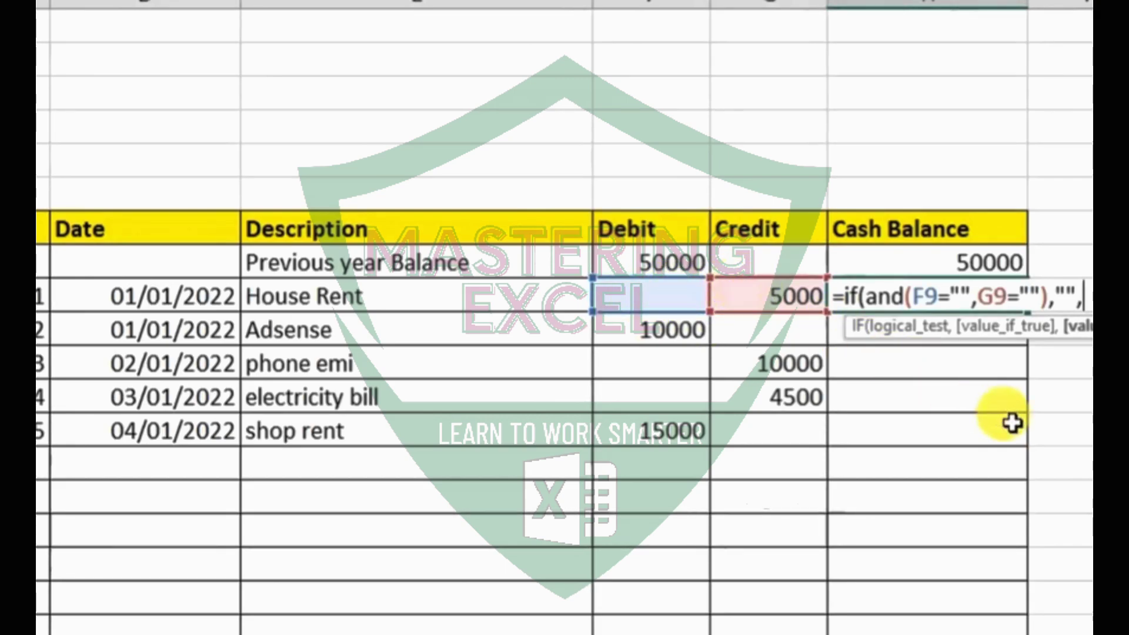
left_click(935, 263)
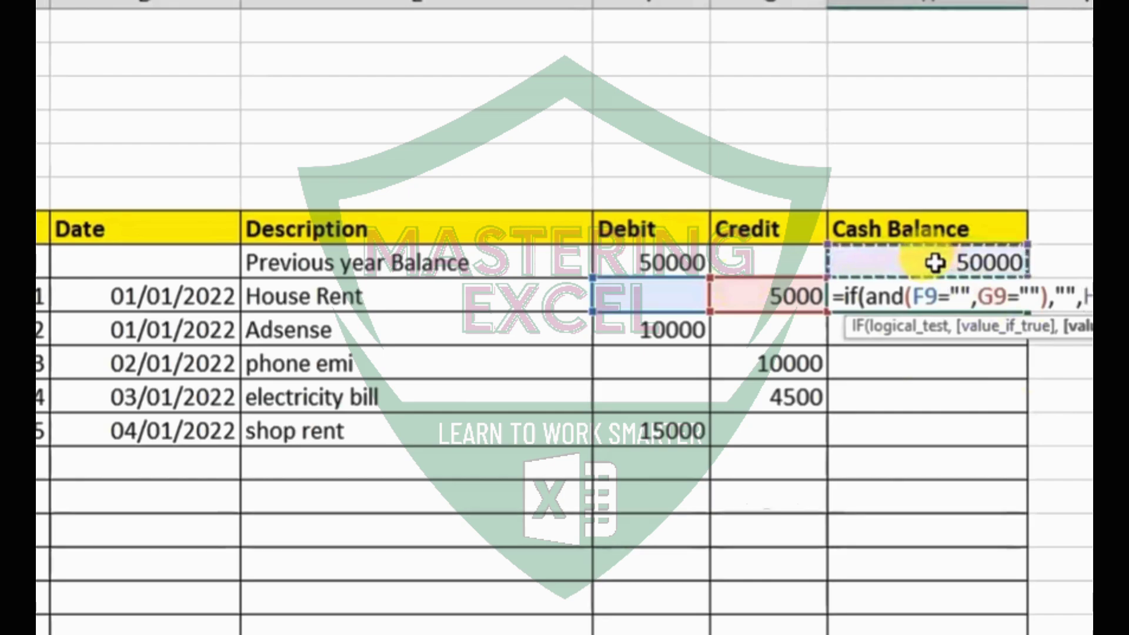
type("+")
left_click(651, 304)
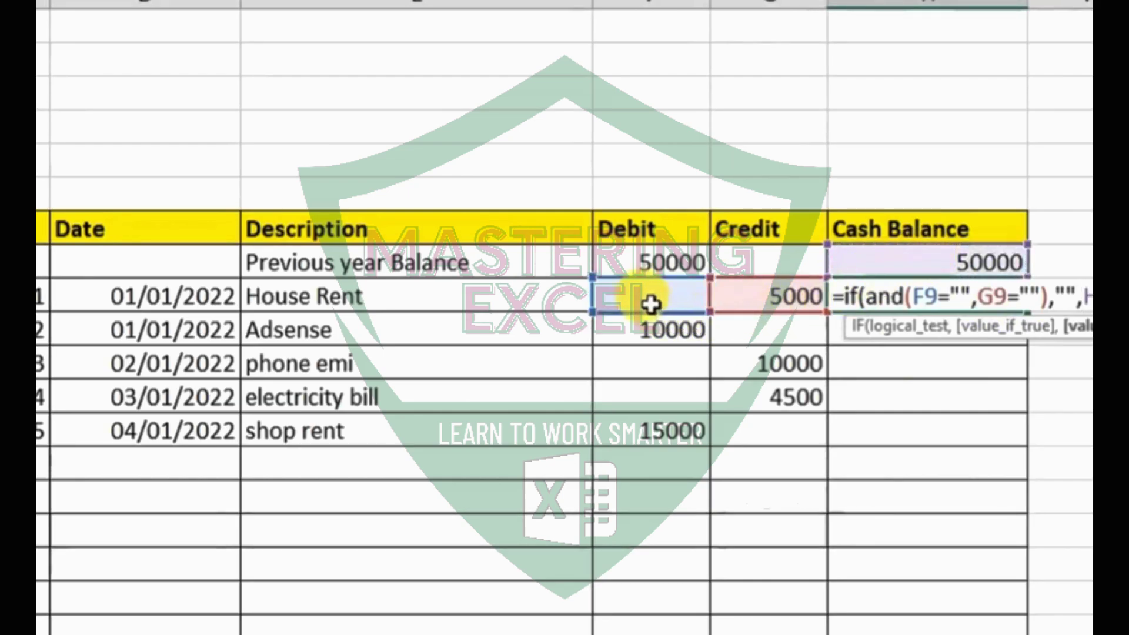
left_click(647, 299)
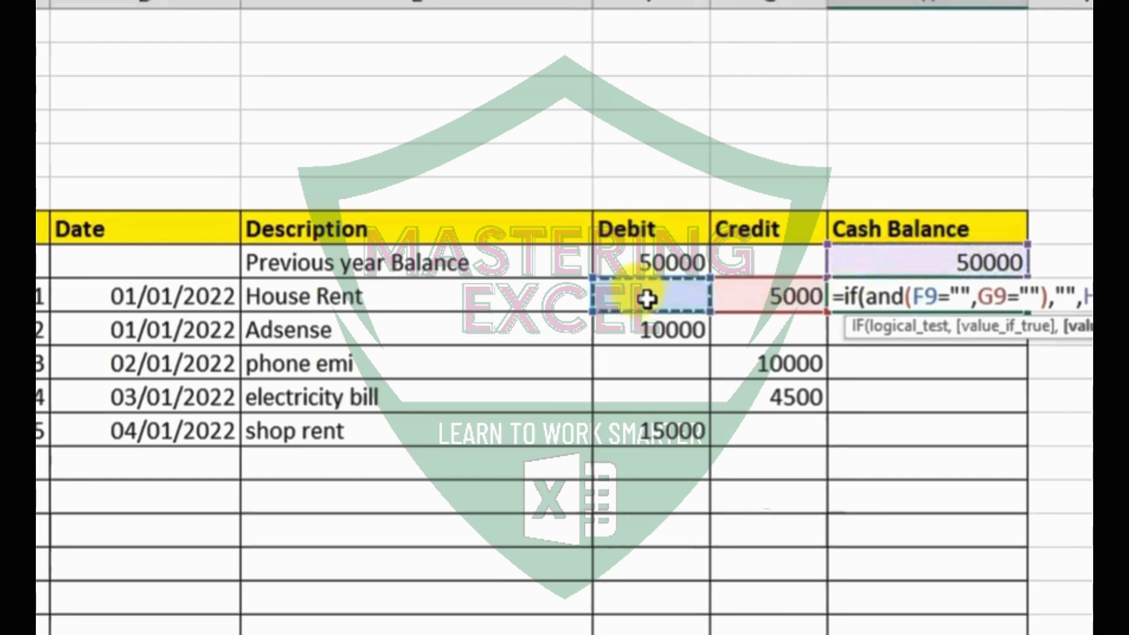
type("-")
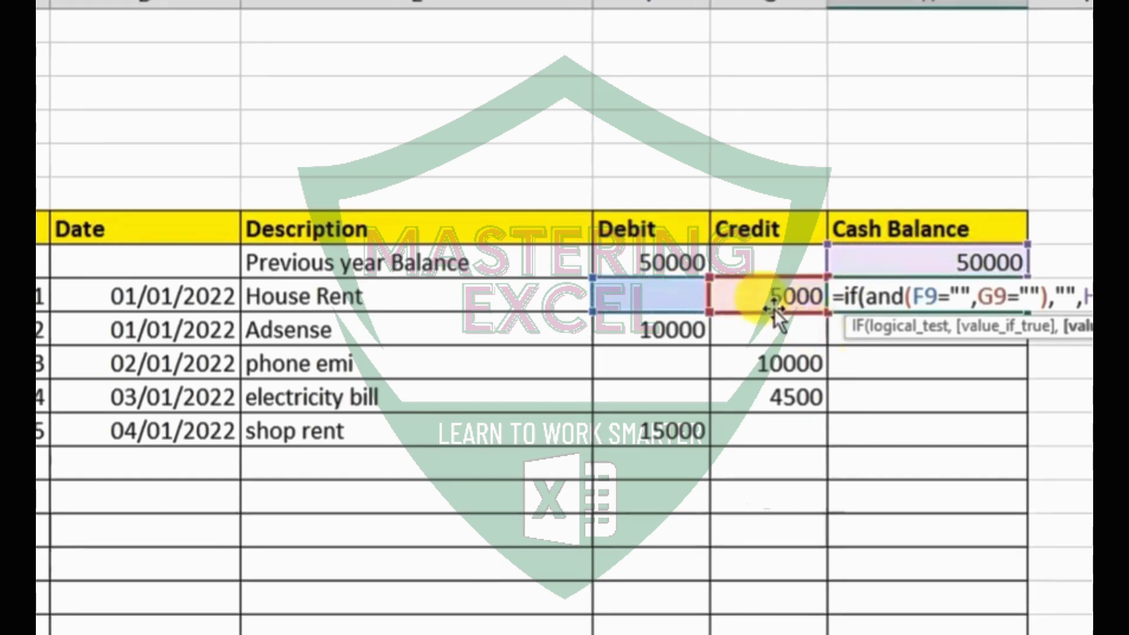
left_click(773, 298)
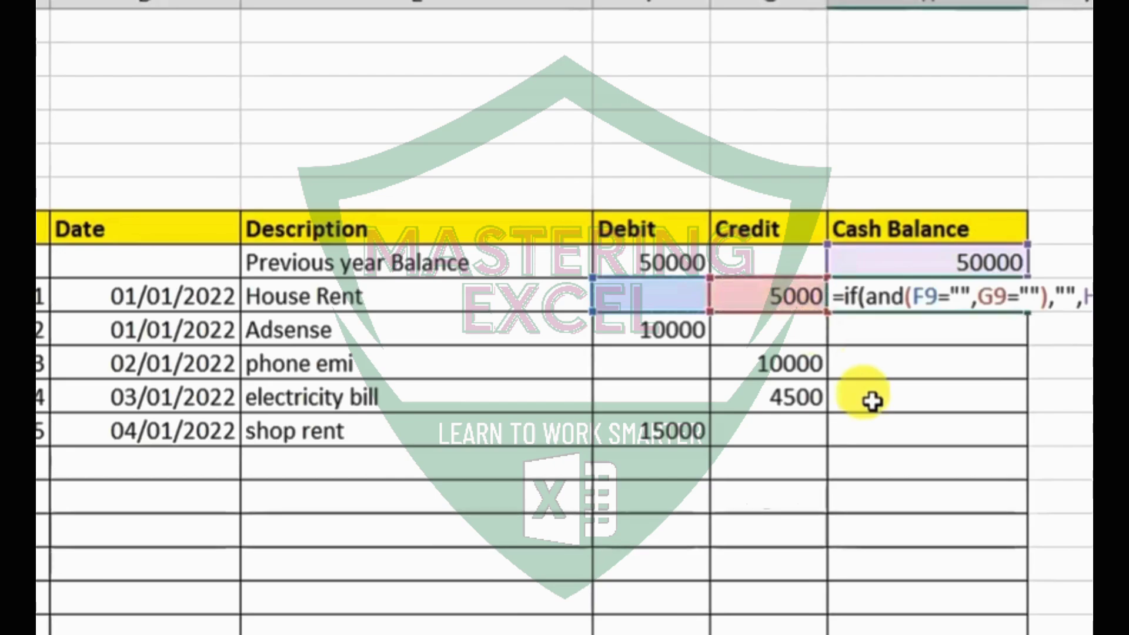
key("Return")
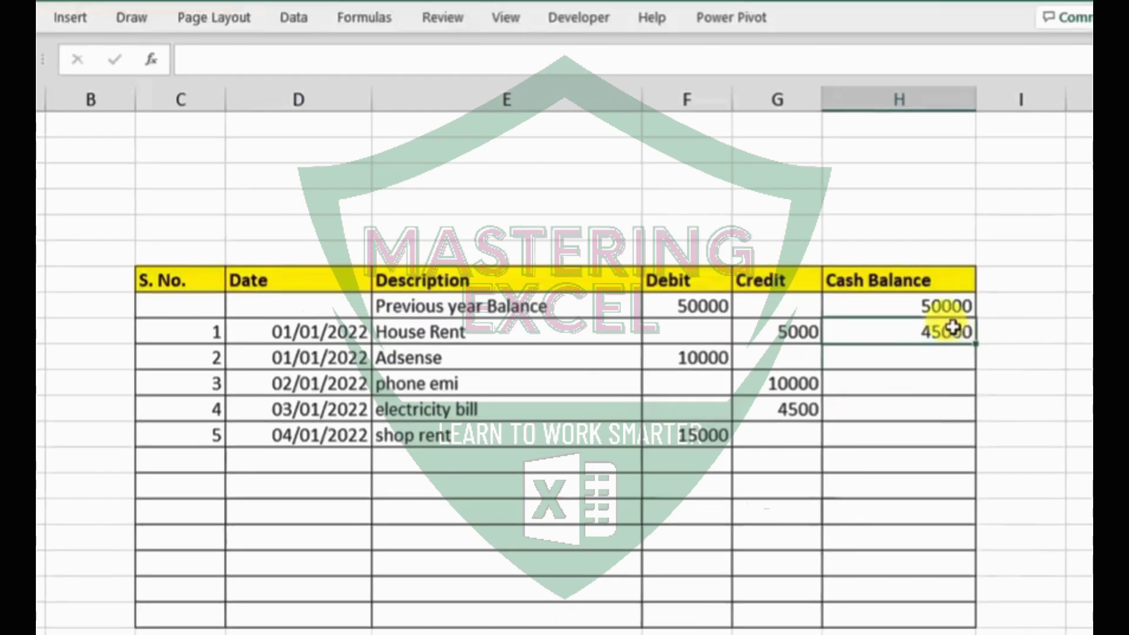
Step: Fill the House Rent row's balance formula down to the table's last bordered row, and check the Adsense and phone emi amounts
left_click(991, 295)
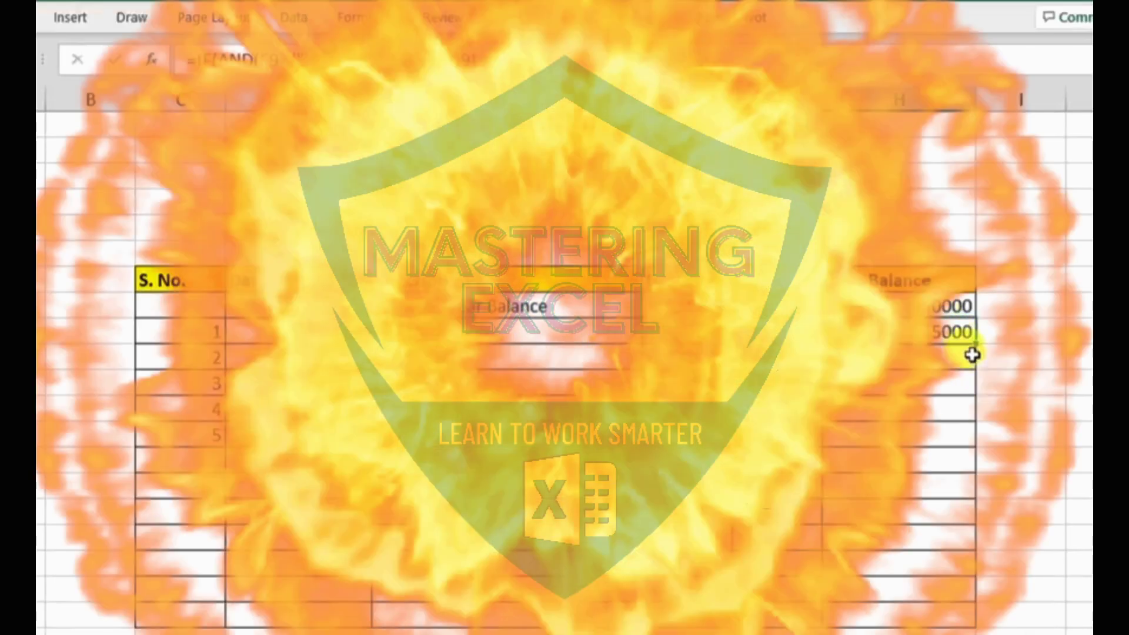
left_click_drag(974, 345, 944, 611)
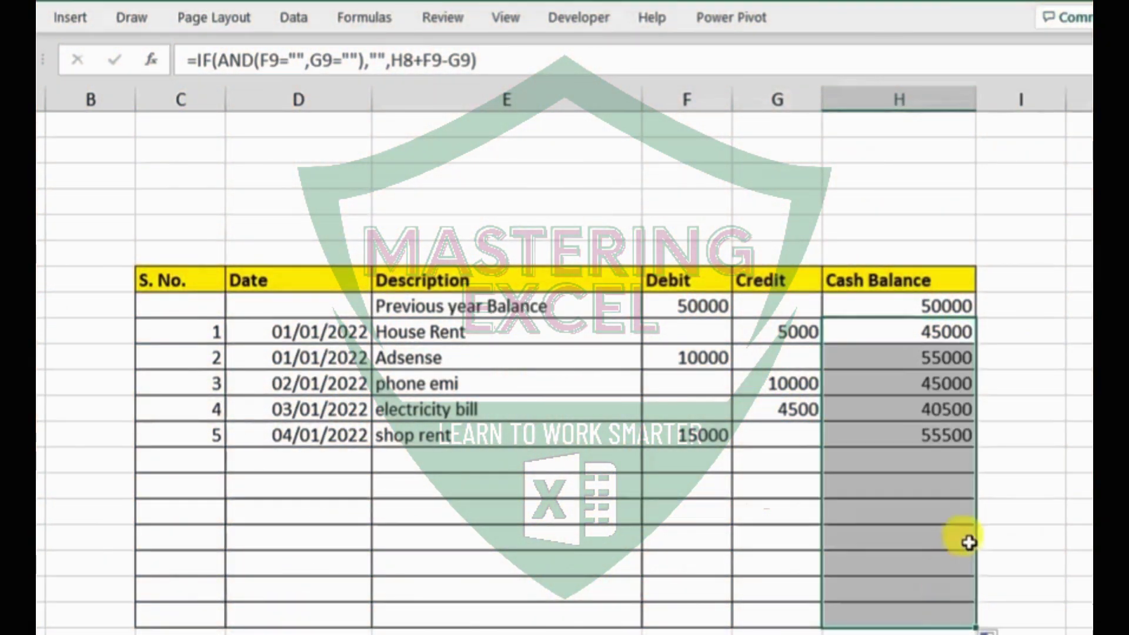
left_click(729, 509)
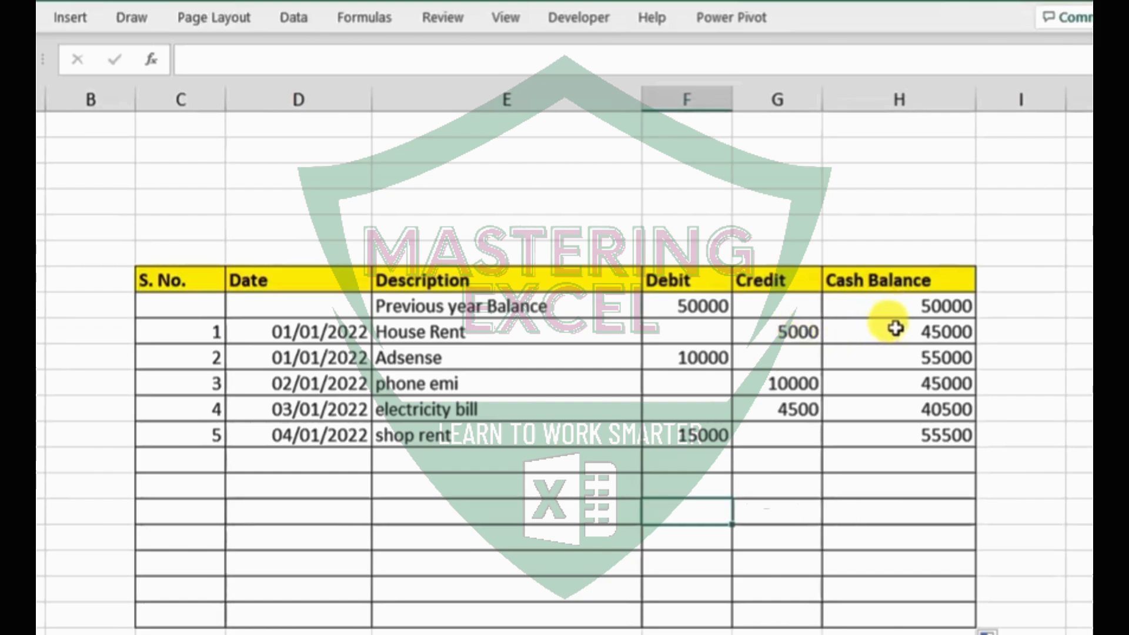
left_click(689, 360)
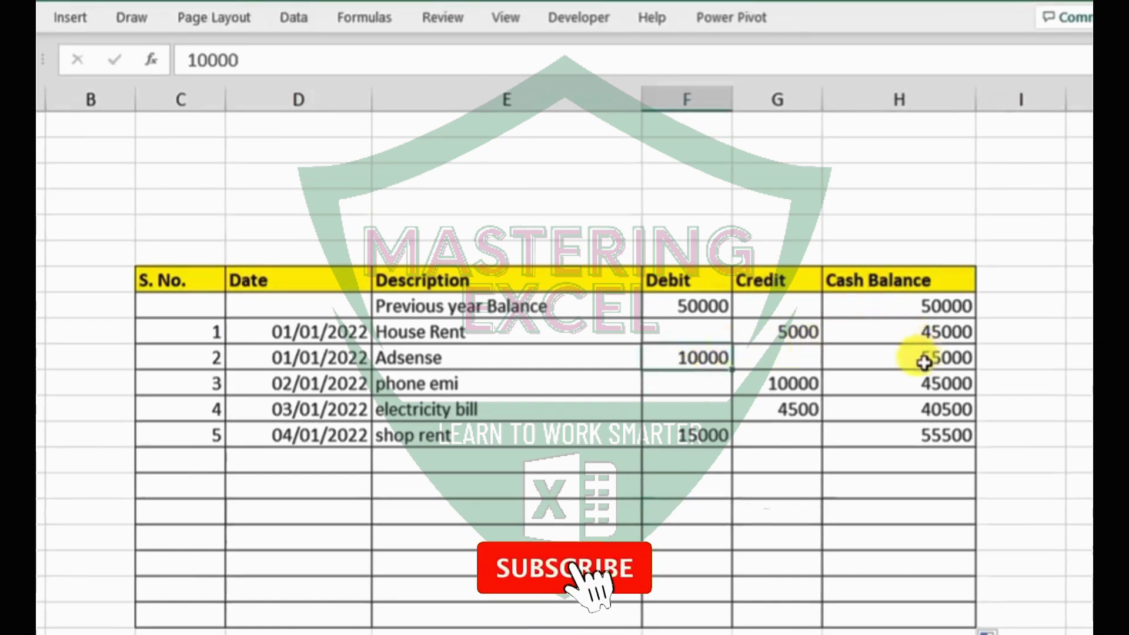
left_click(794, 390)
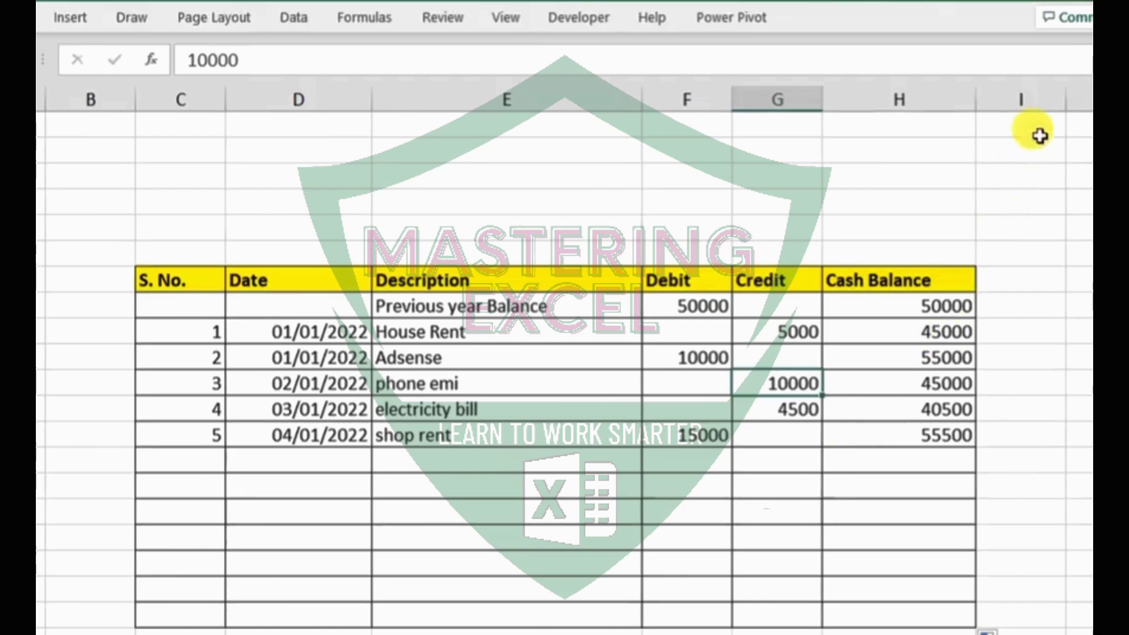
Step: Hide all columns from J to the end of the sheet
left_click(1019, 101)
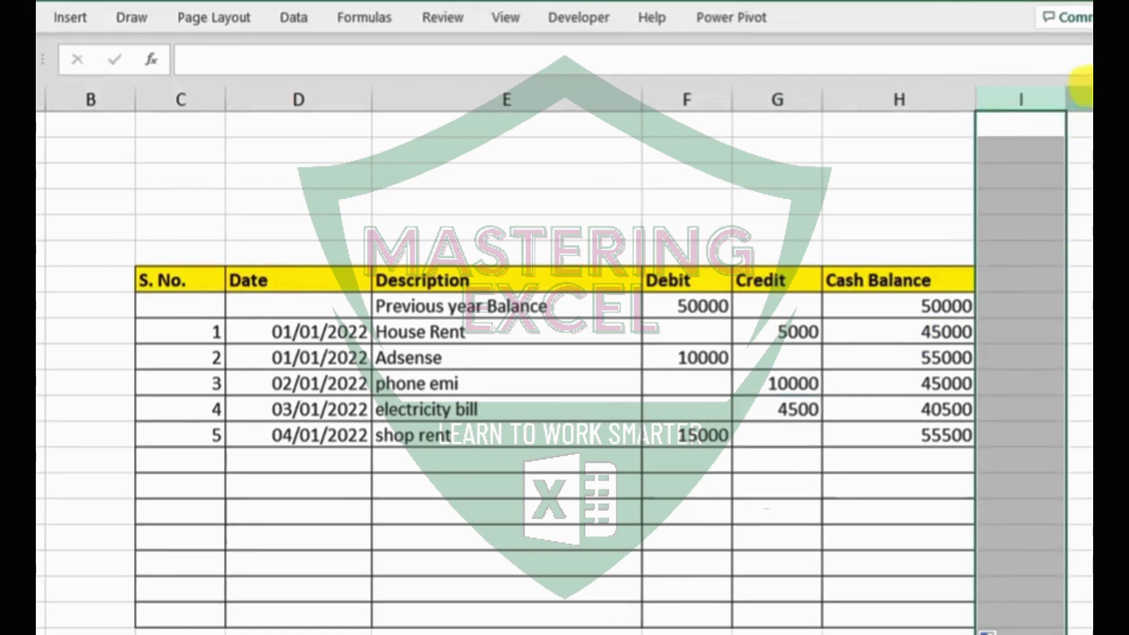
left_click(1081, 100)
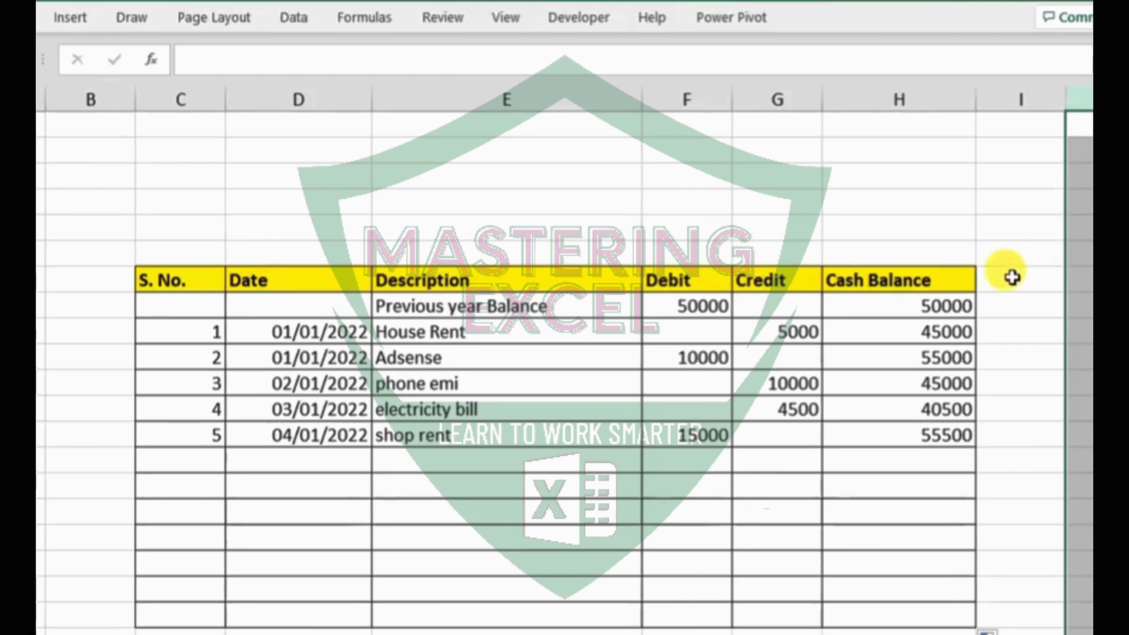
key("ctrl+shift+Right")
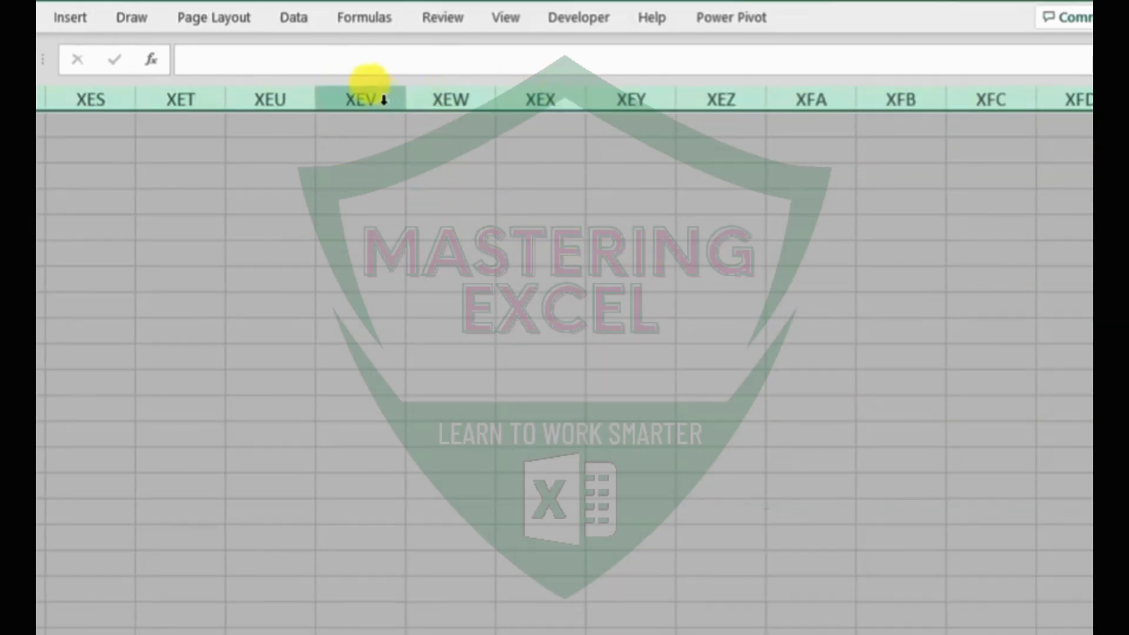
right_click(384, 101)
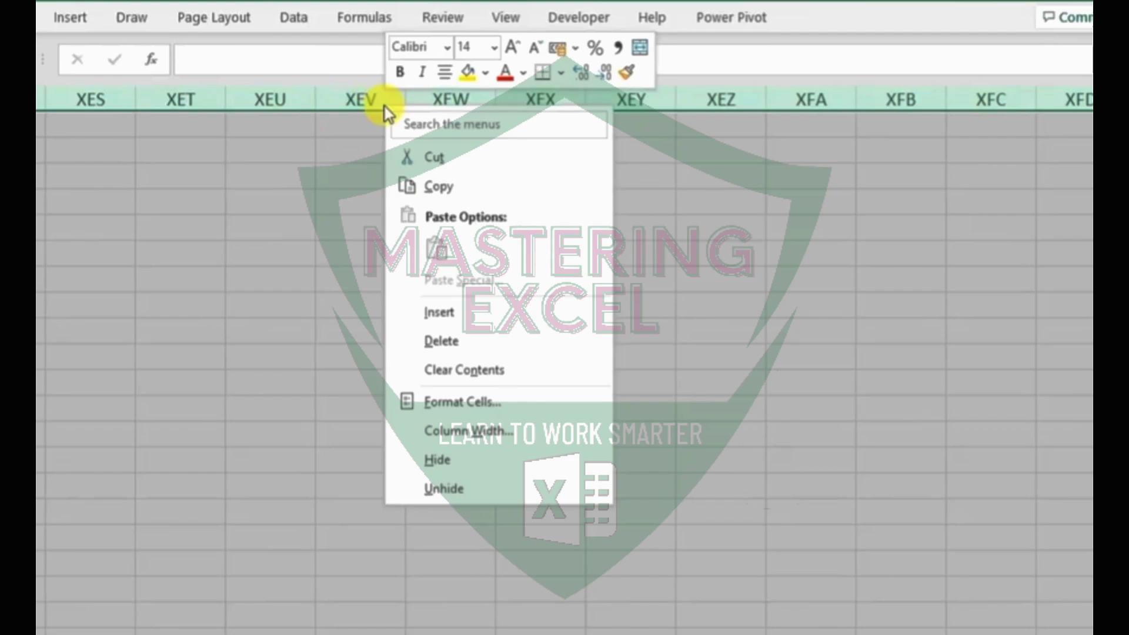
left_click(446, 465)
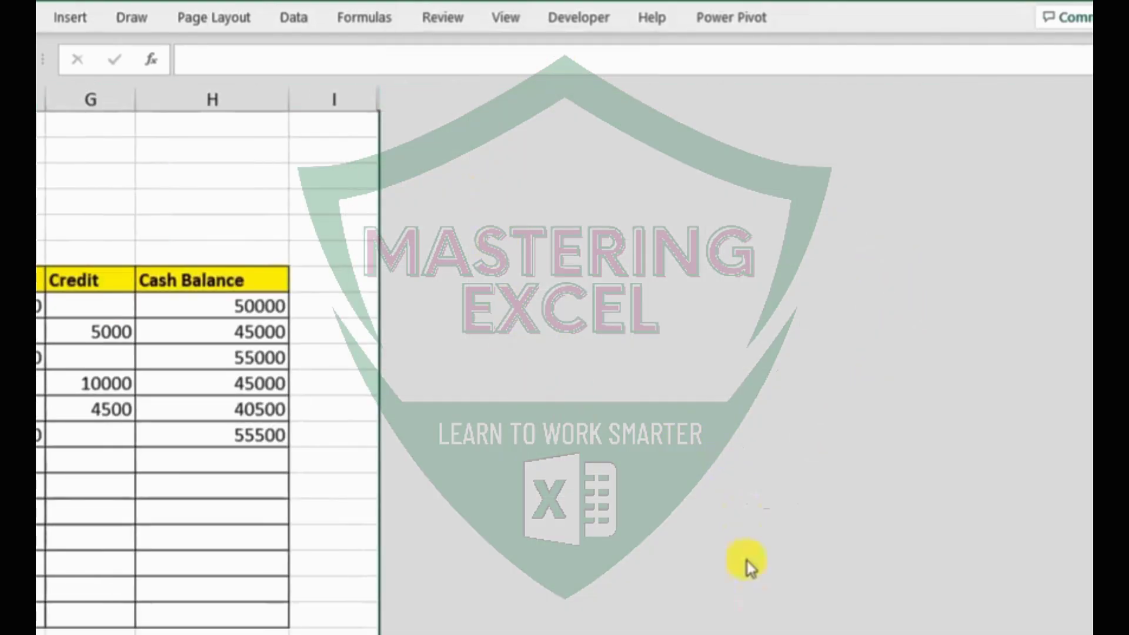
Step: Fill the whole of column A with the light grey theme colour
scroll(714, 618, "left", 5)
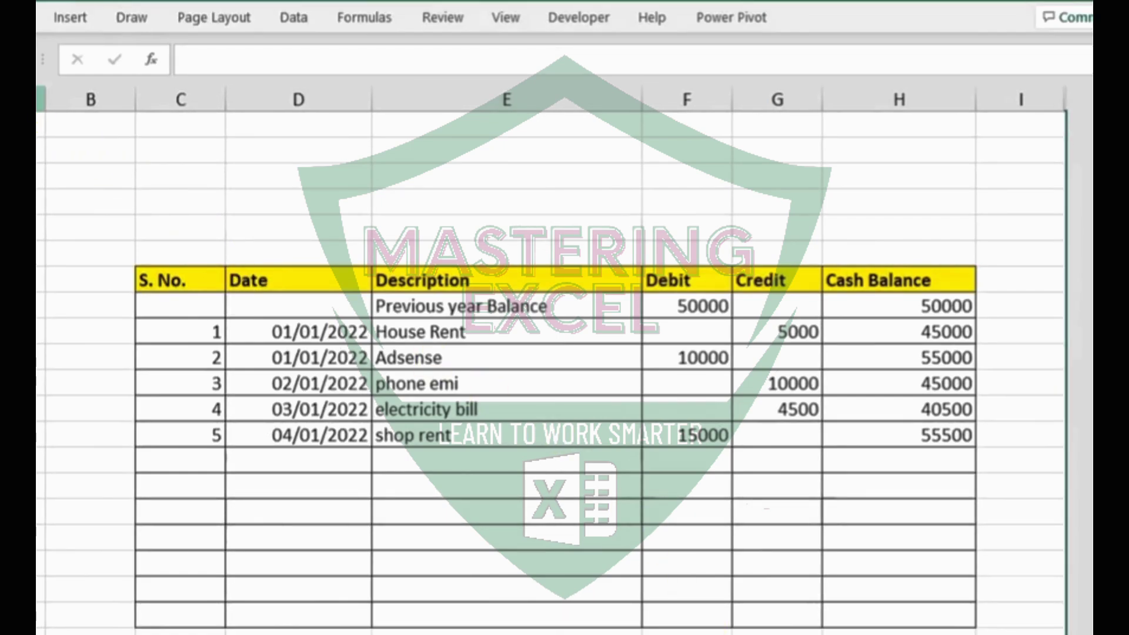
left_click(40, 99)
right_click(38, 211)
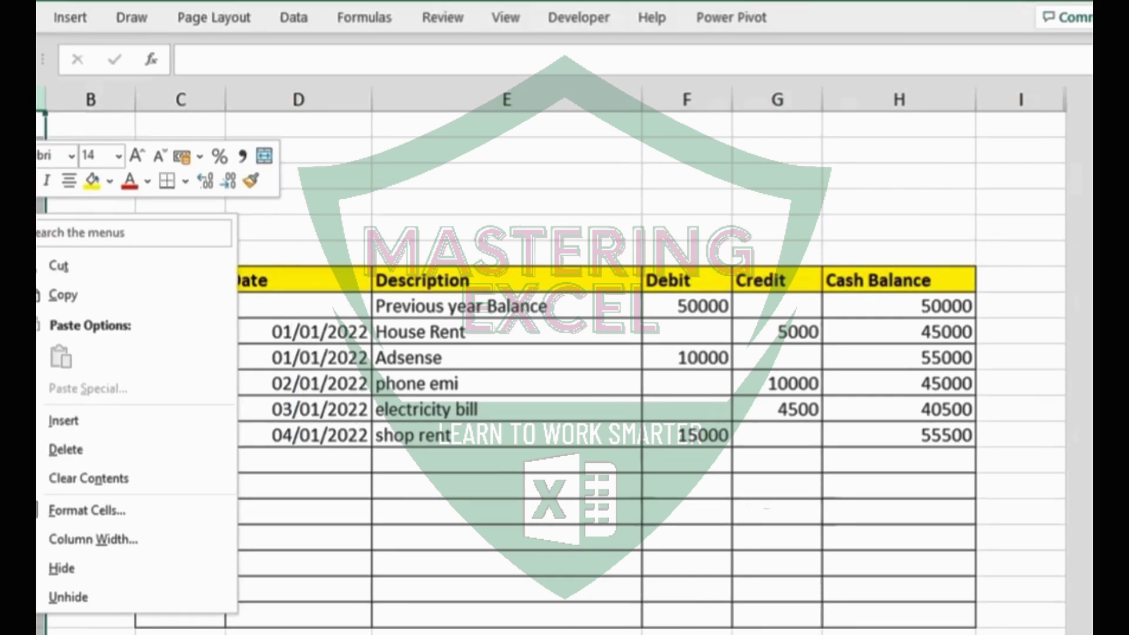
left_click(110, 183)
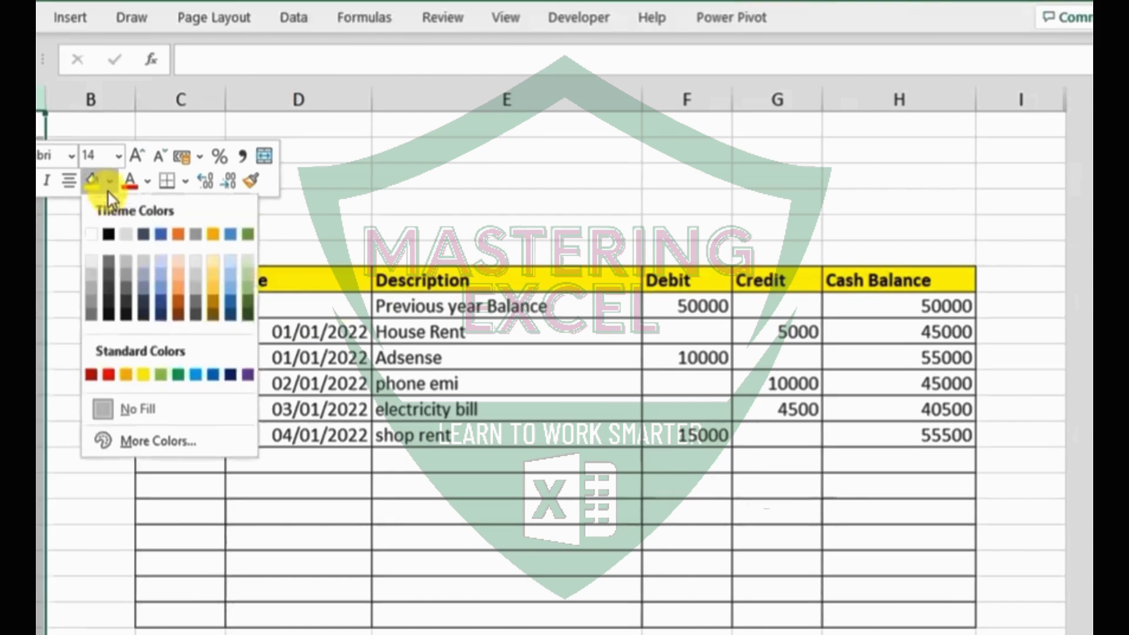
left_click(127, 237)
left_click(41, 252)
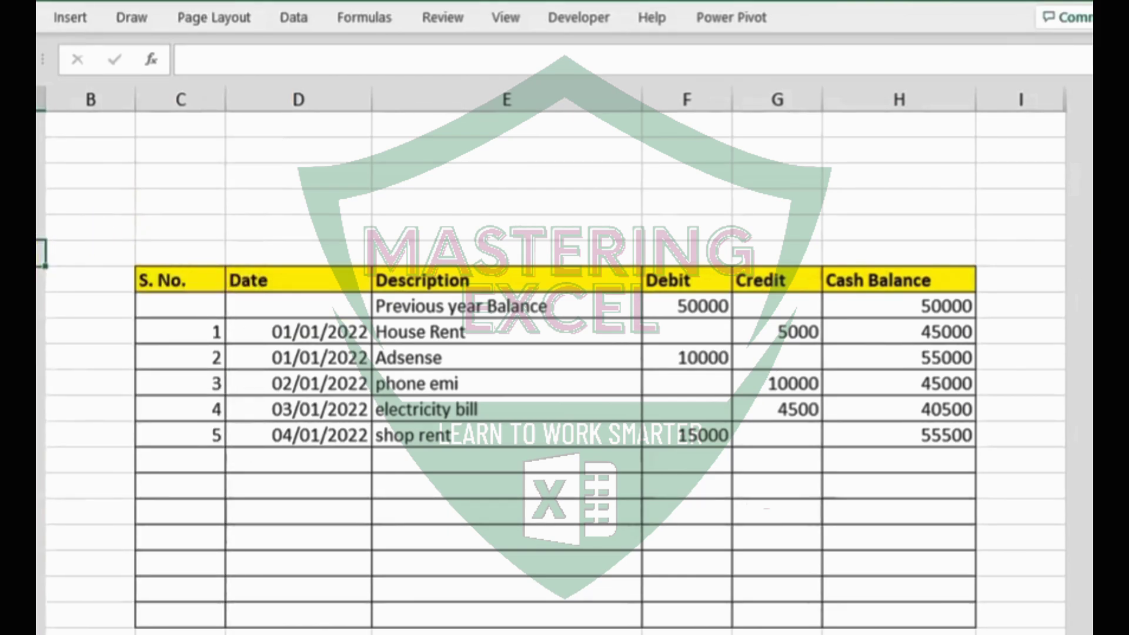
Step: Fill cells B5:I5 above the cash book table with the same light grey
left_click(103, 228)
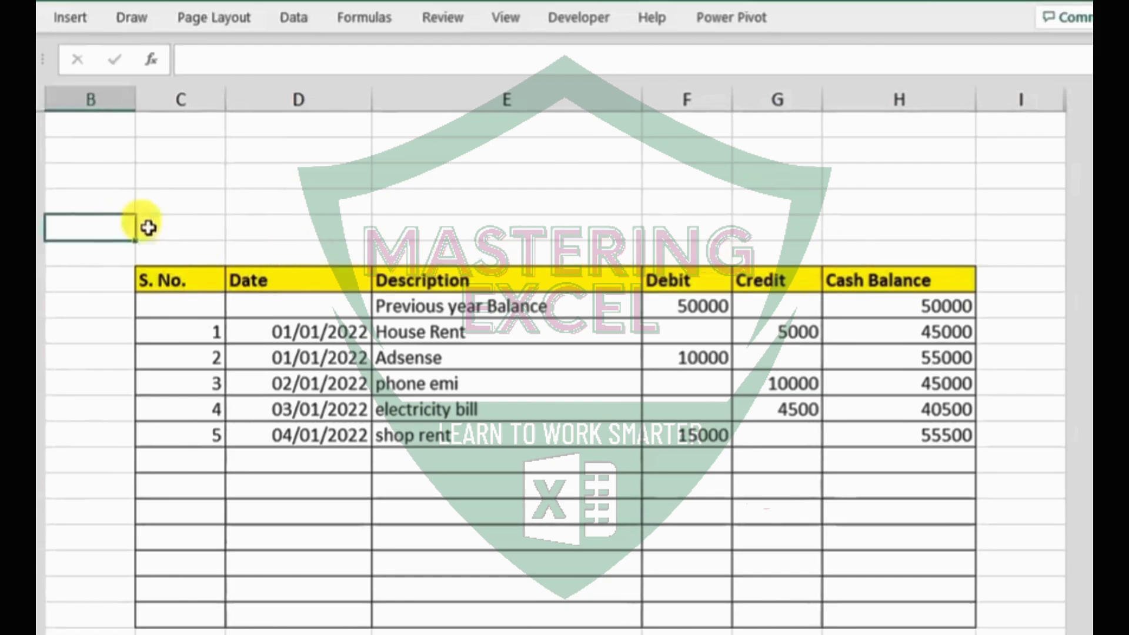
left_click_drag(148, 228, 992, 224)
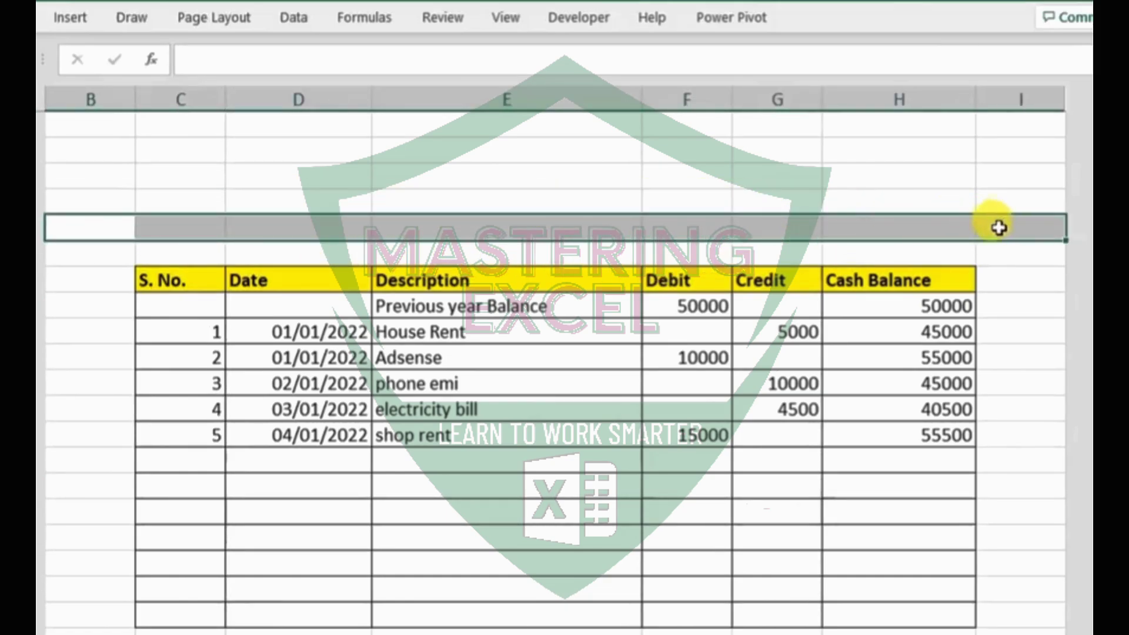
right_click(720, 233)
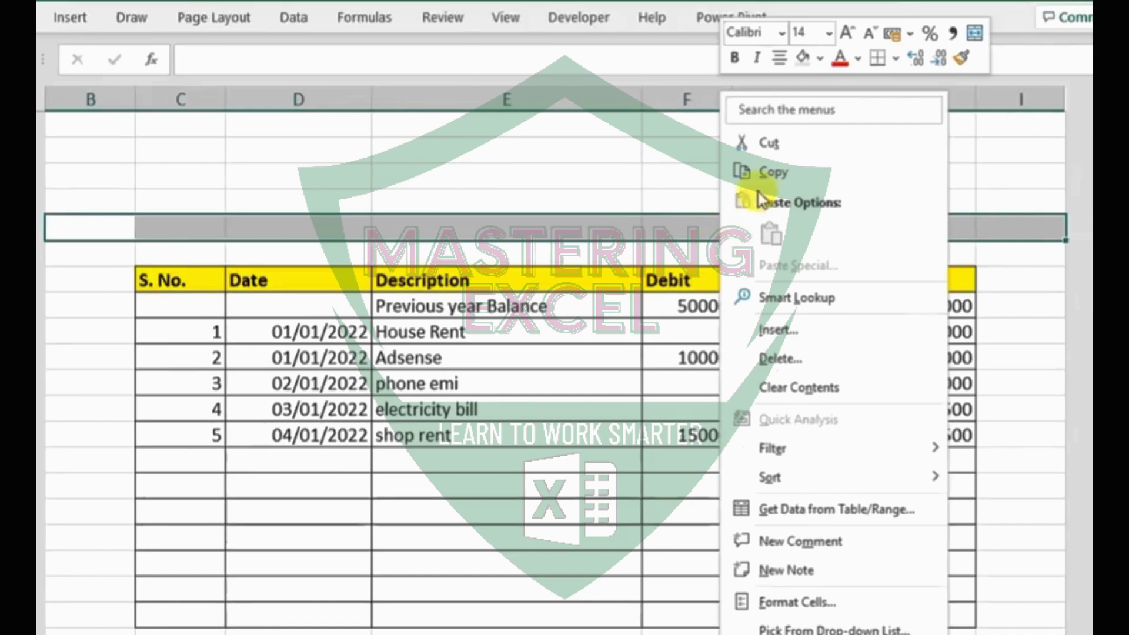
left_click(802, 58)
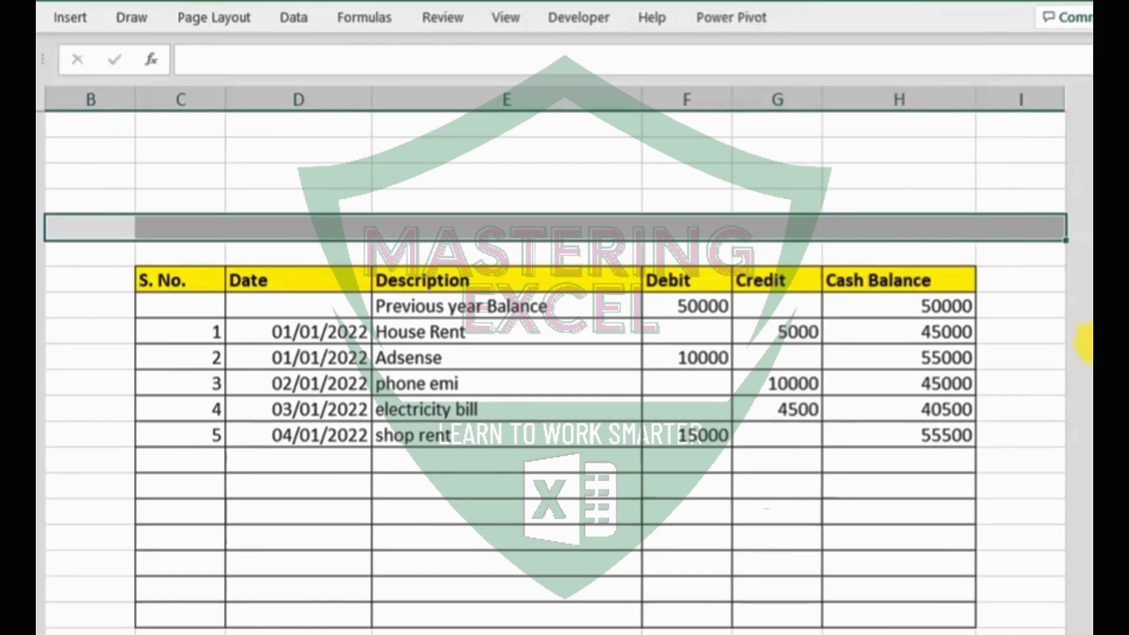
left_click(999, 428)
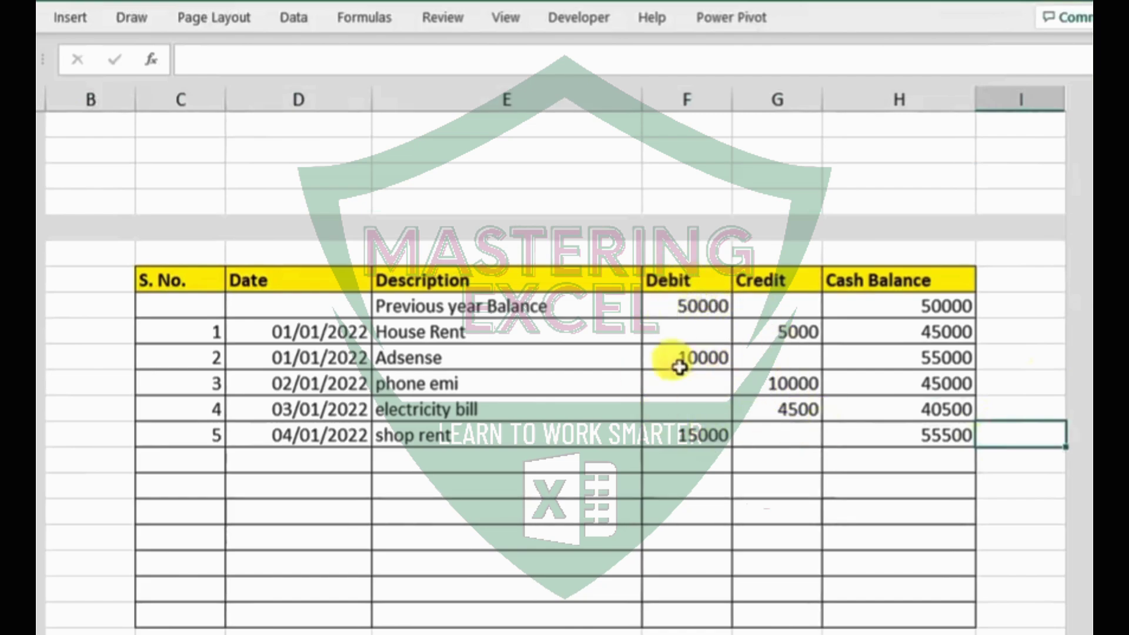
Step: Total the debits above the Debit header in F6 with =SUM(F8:F20)
left_click(682, 253)
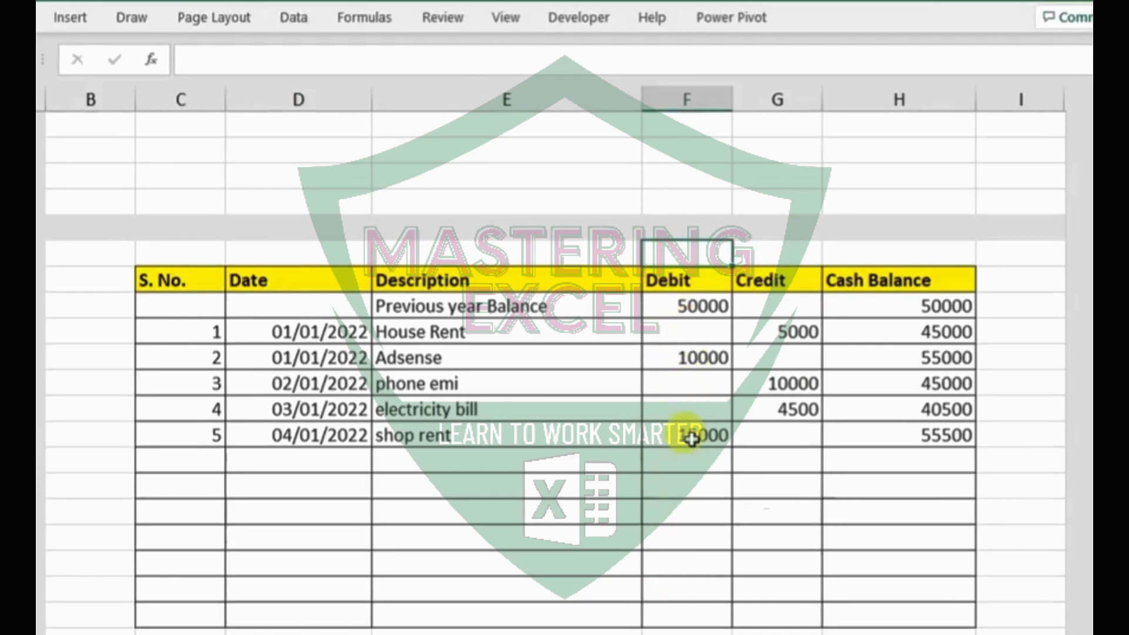
key("alt+equal")
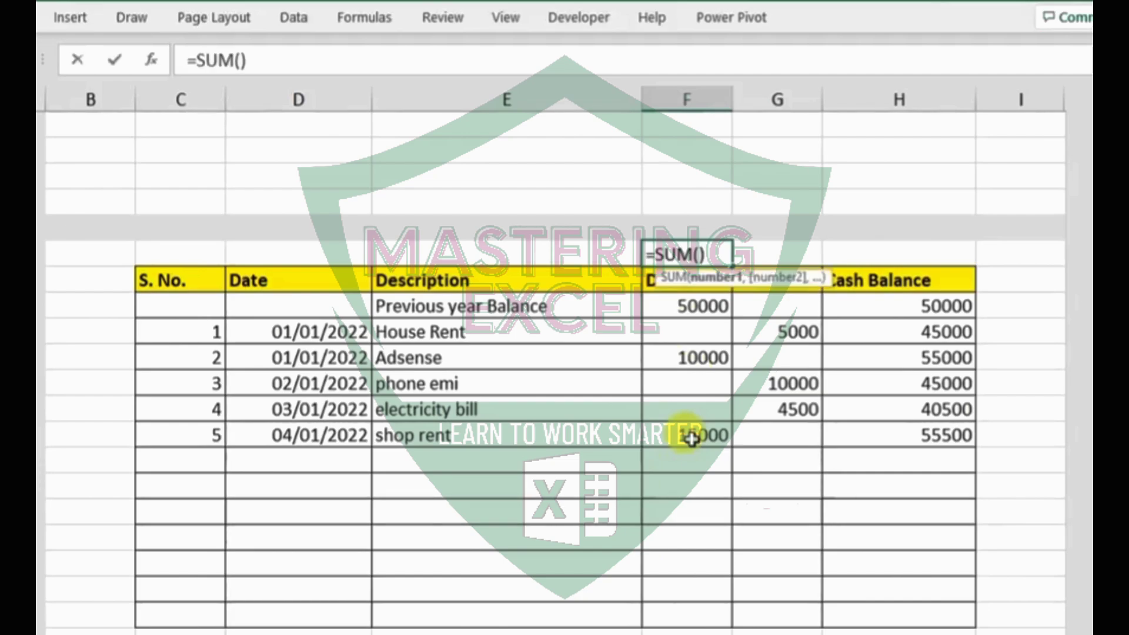
left_click_drag(663, 307, 662, 610)
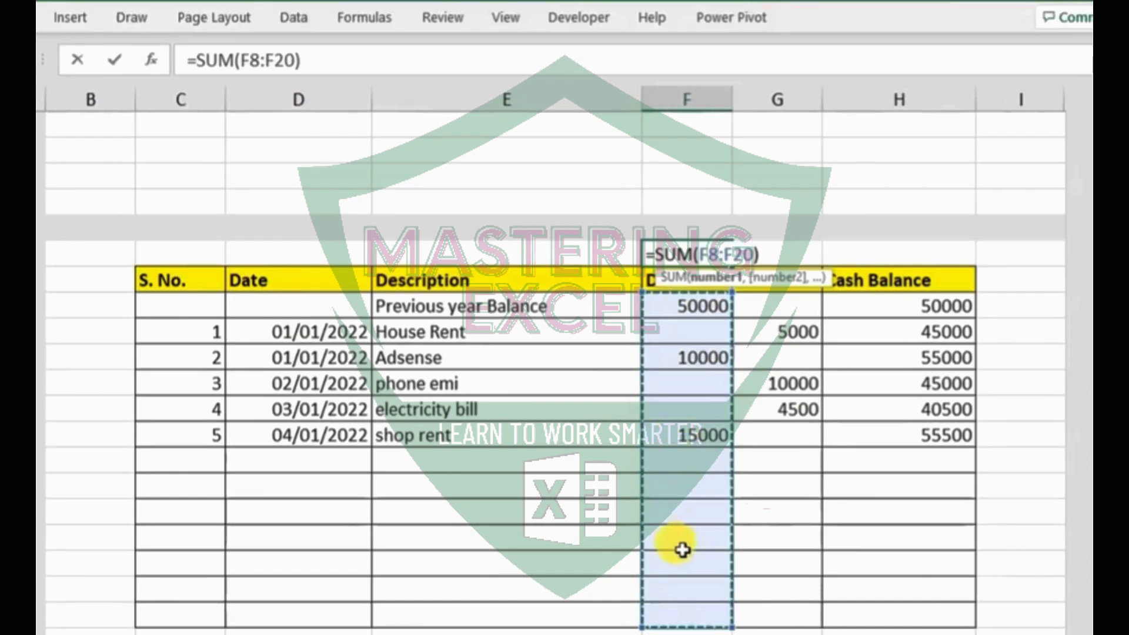
key("Return")
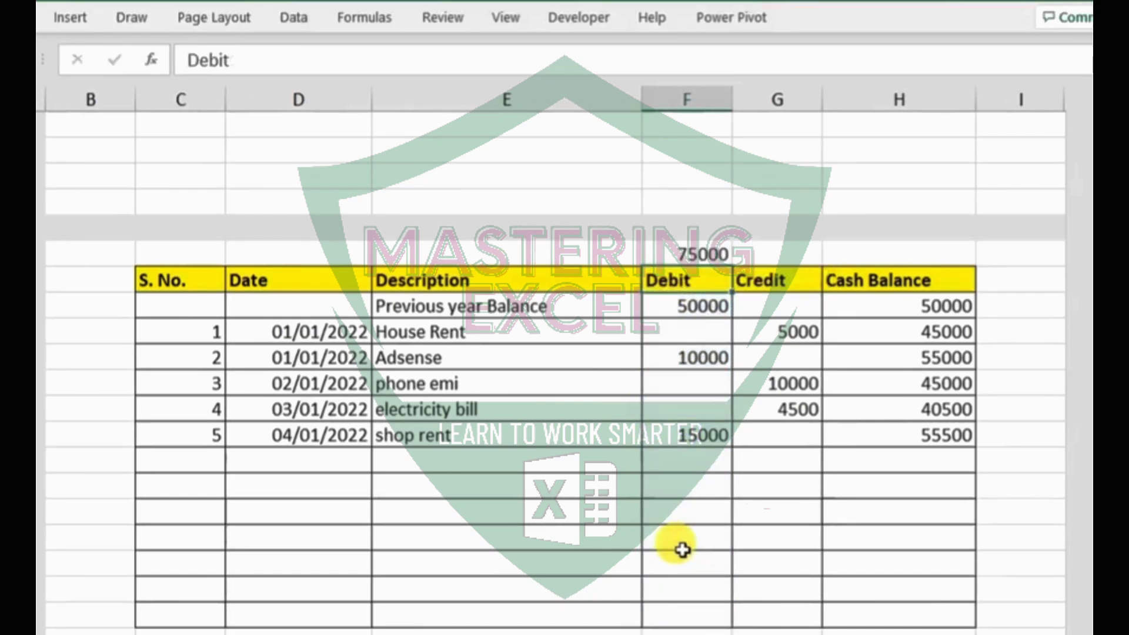
Step: Total the credits above the Credit header in G6 by summing G8:G20
left_click(781, 256)
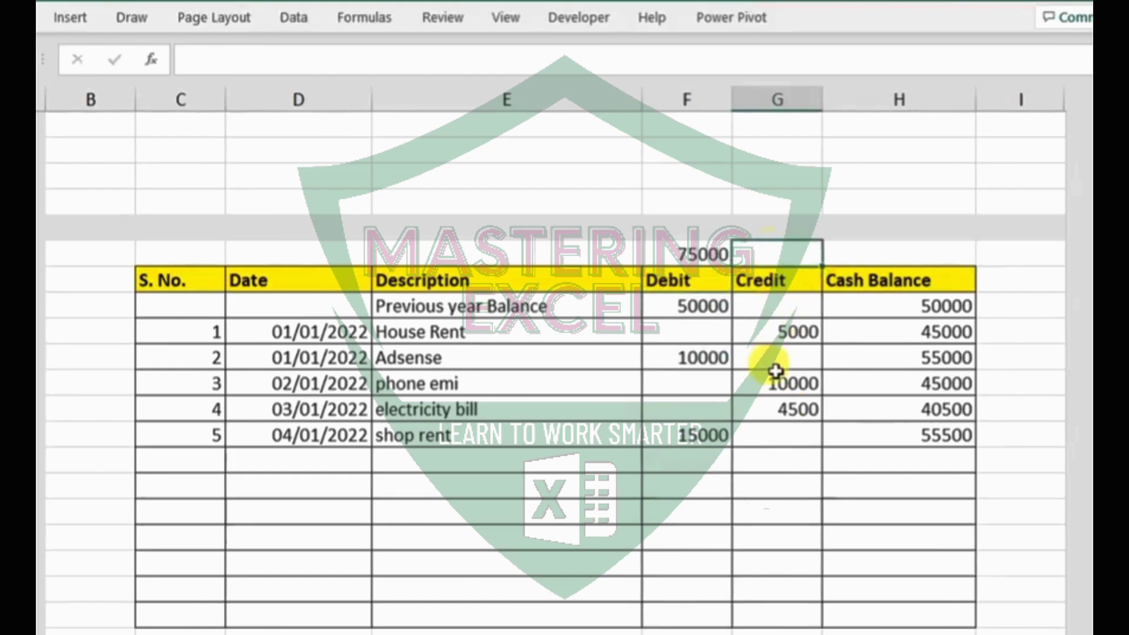
type("=SUM(F6)")
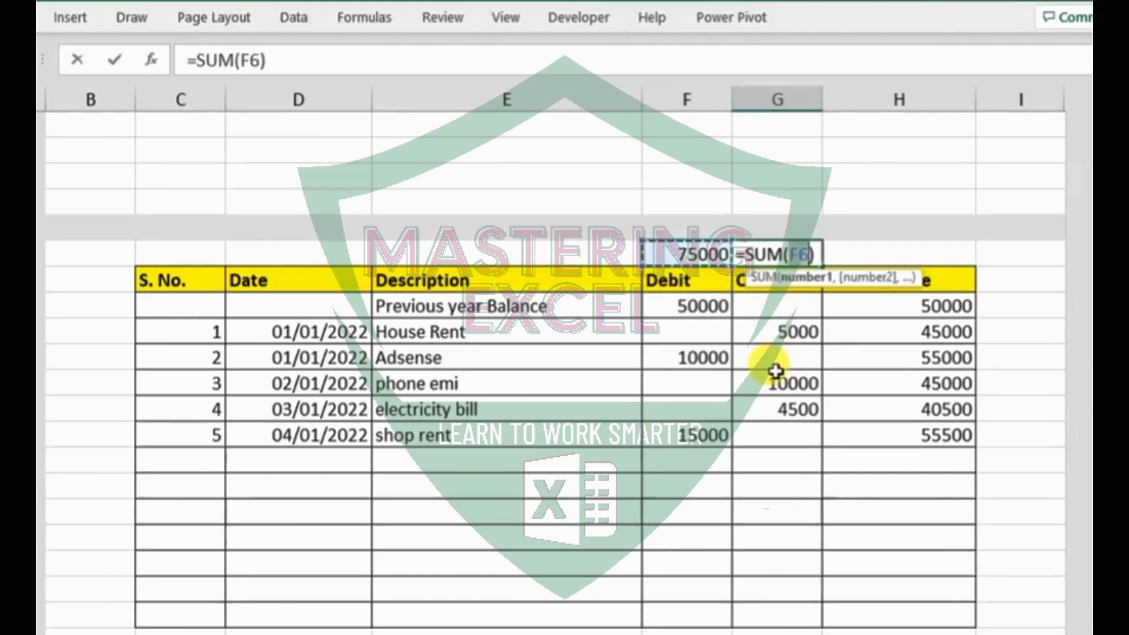
left_click_drag(774, 307, 777, 622)
key("Return")
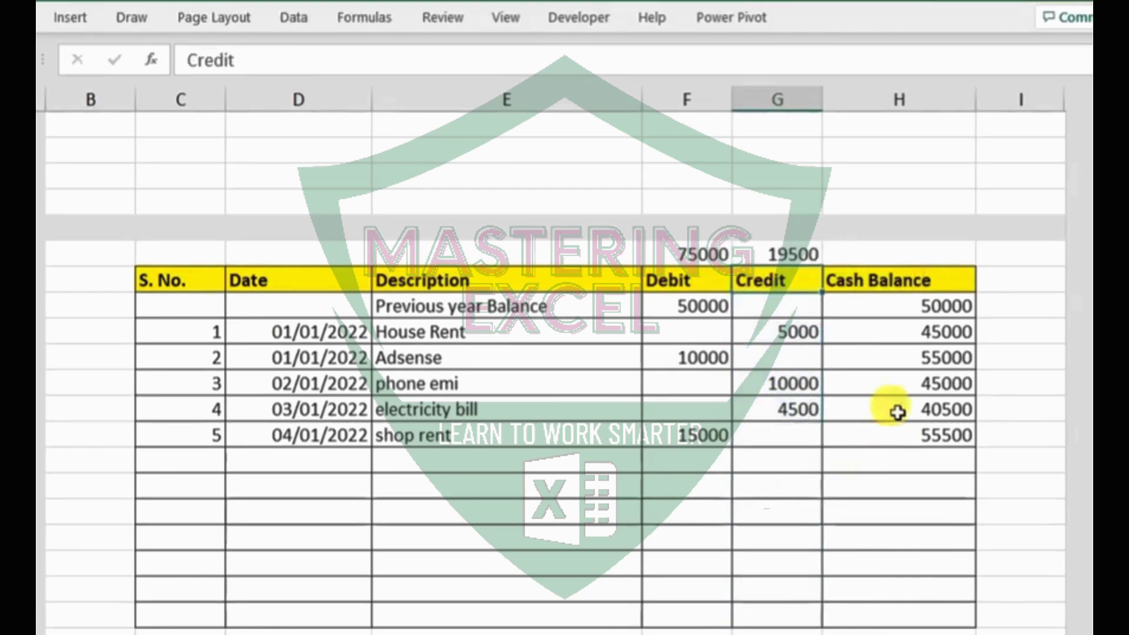
Step: Calculate the overall balance above the Cash Balance header in H6 as =F6-G6
left_click(878, 250)
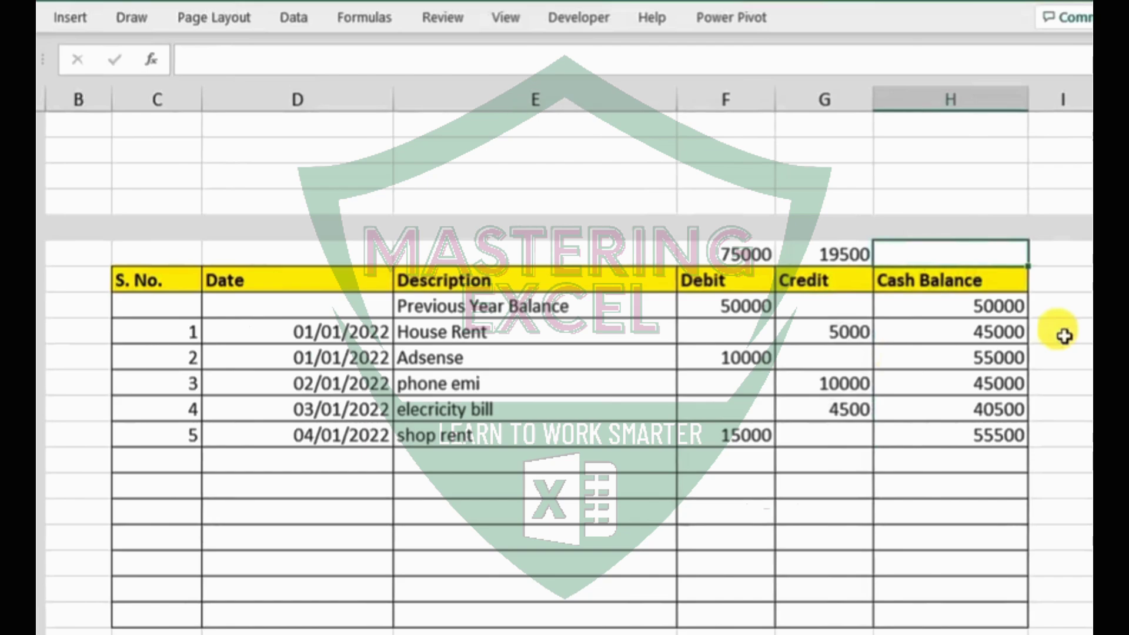
type("=")
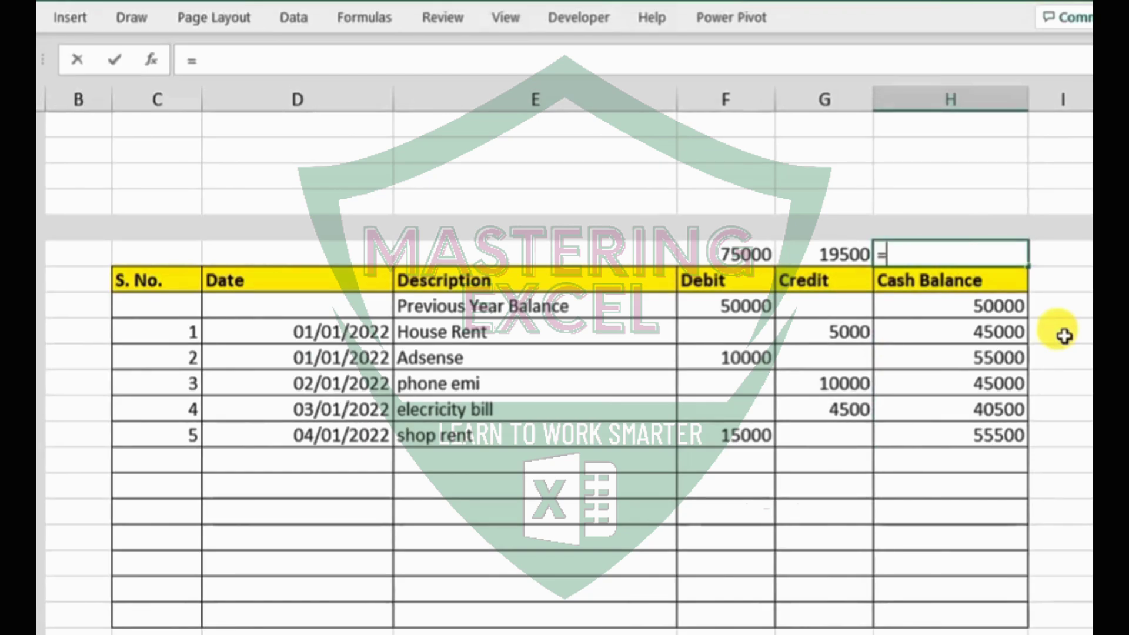
left_click(770, 262)
type("-")
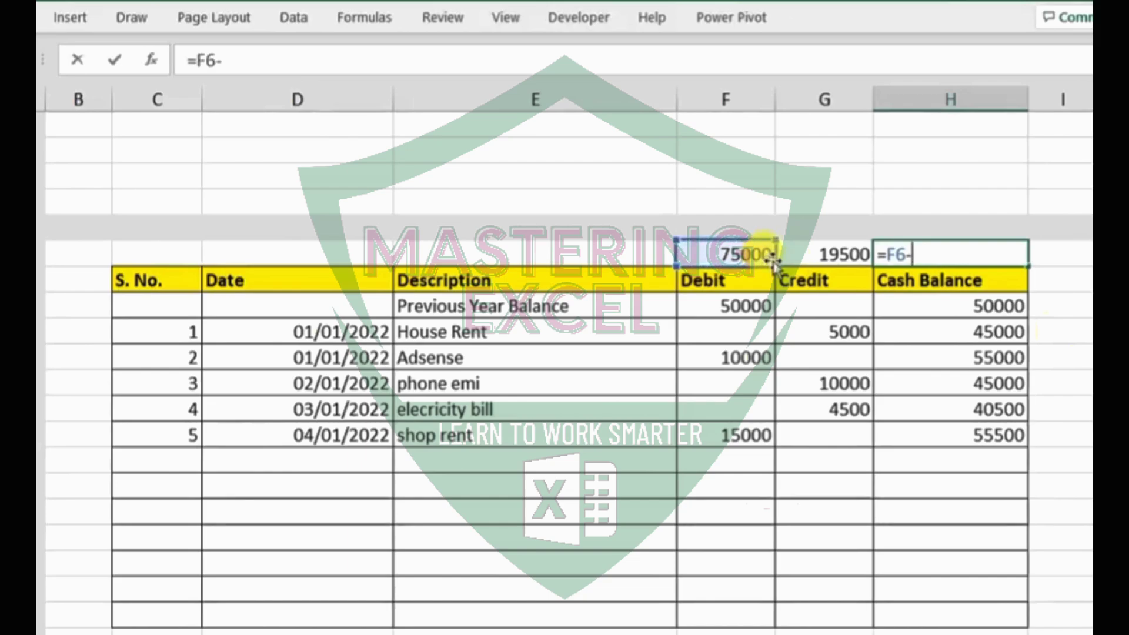
left_click(799, 257)
key("Return")
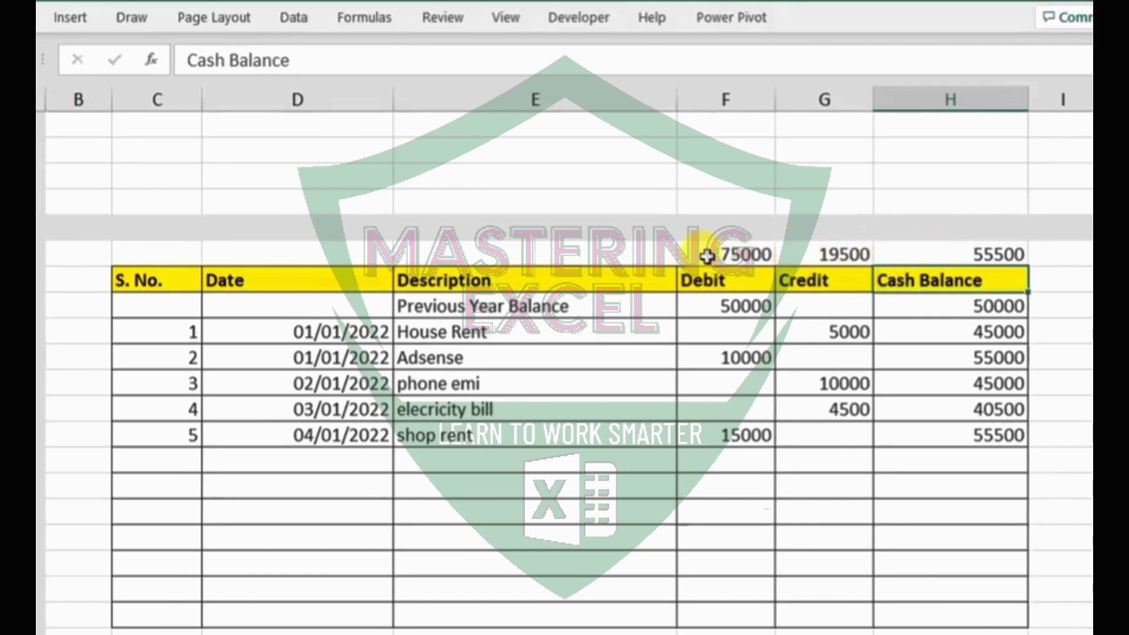
Step: Format the totals in F6:H6 and the amounts in F8:H20 as Currency with the ₹ symbol and 0 decimal places
left_click_drag(708, 256, 917, 266)
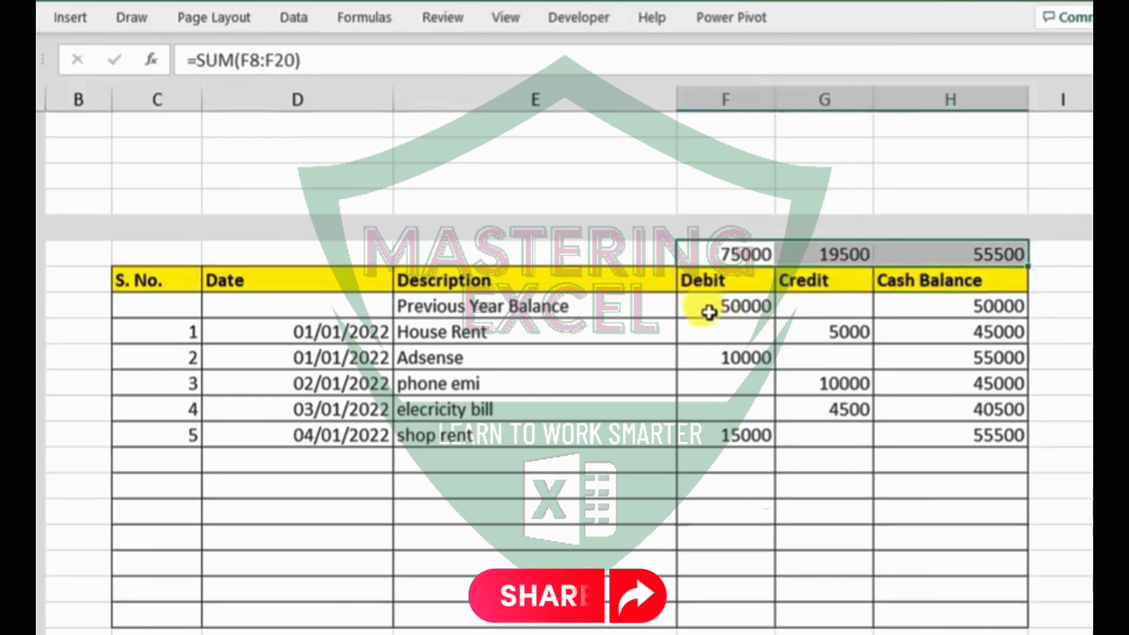
left_click_drag(710, 313, 966, 610)
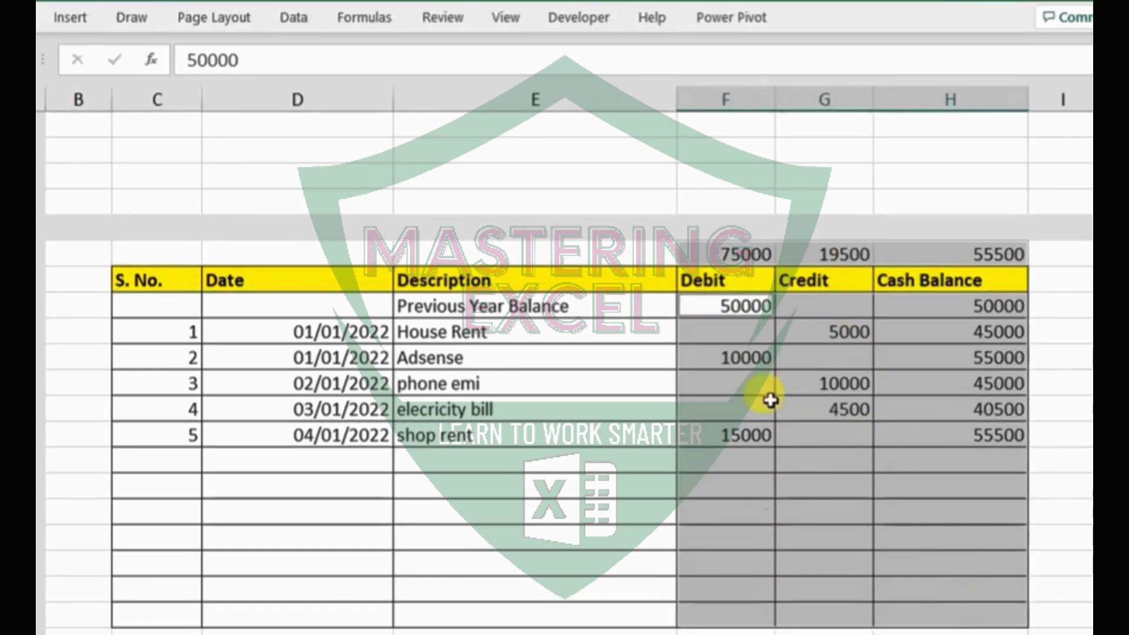
right_click(774, 436)
left_click(794, 601)
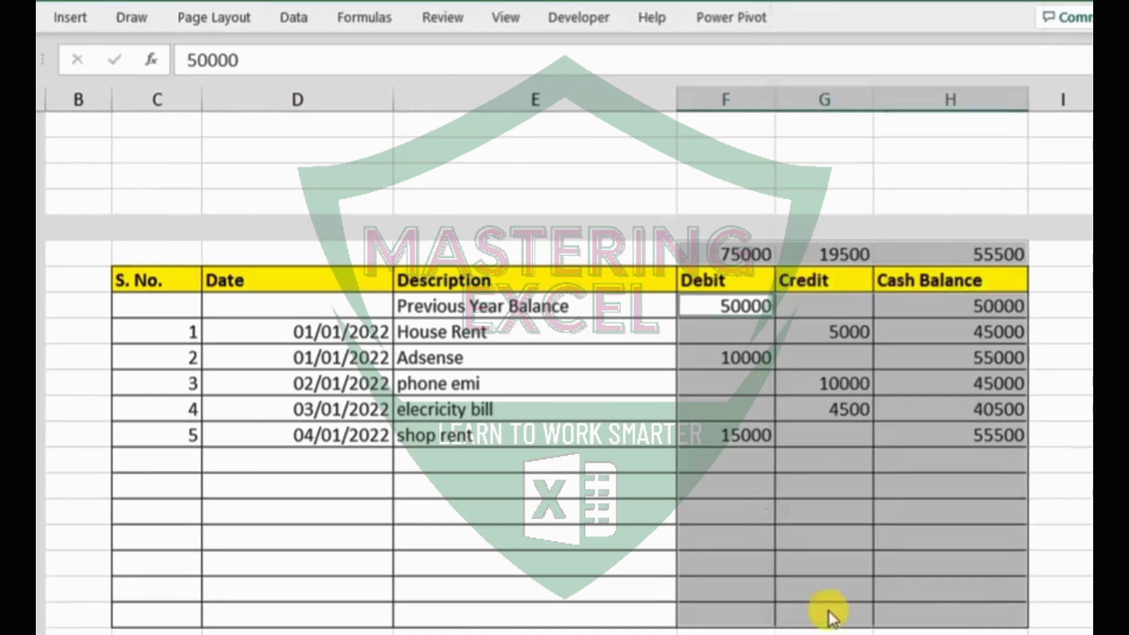
left_click(610, 327)
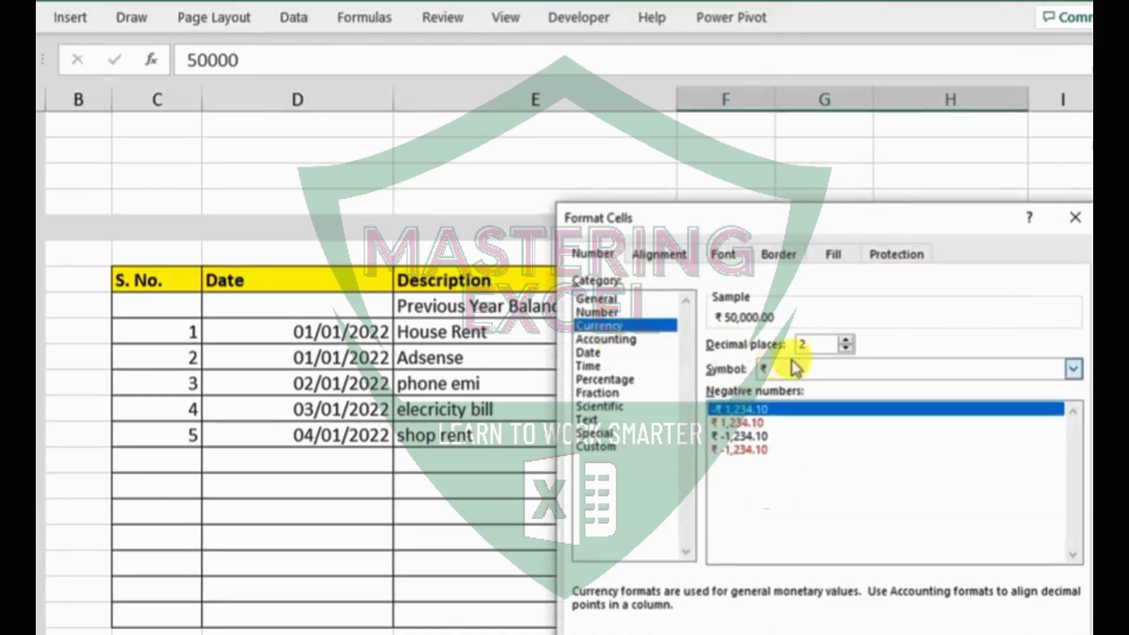
left_click(847, 348)
left_click(847, 348)
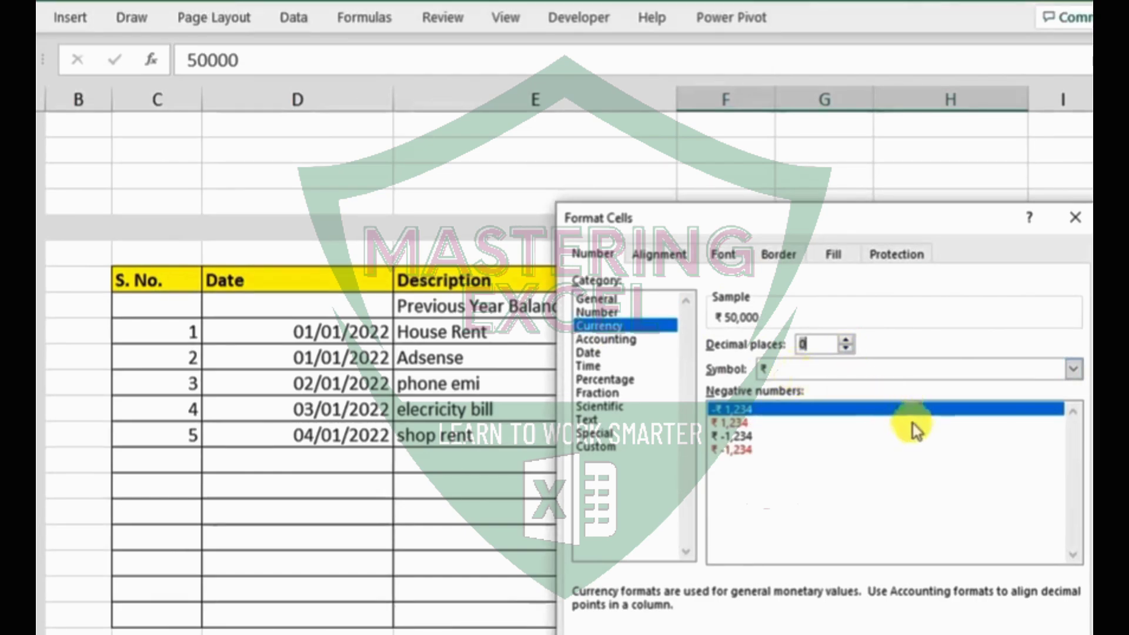
left_click(968, 634)
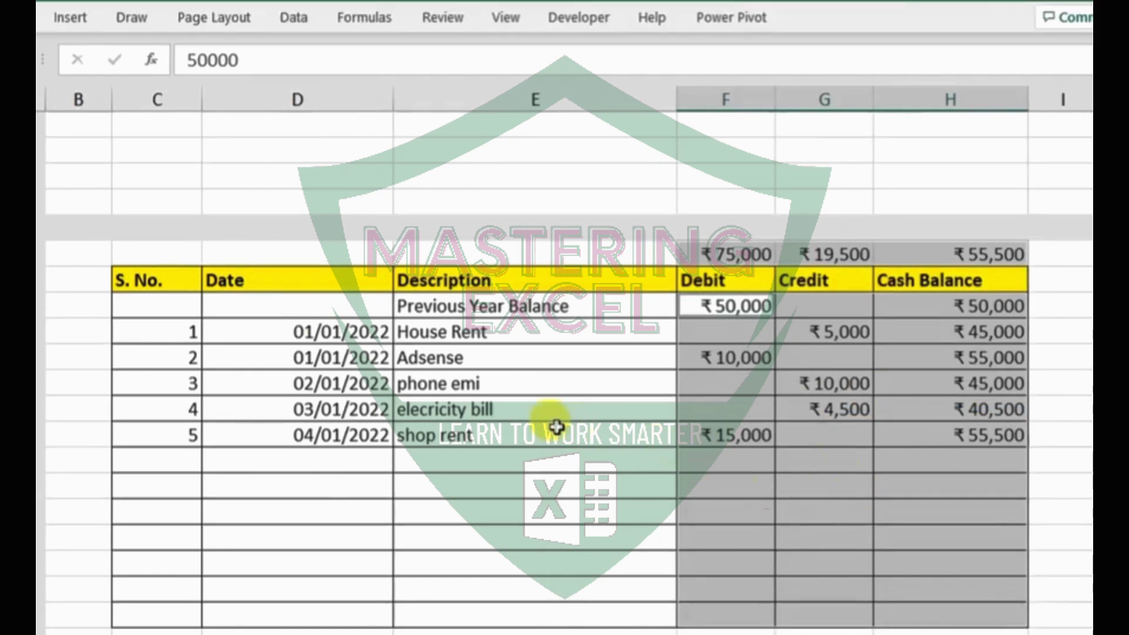
Step: Turn off the sheet's gridlines
left_click(531, 478)
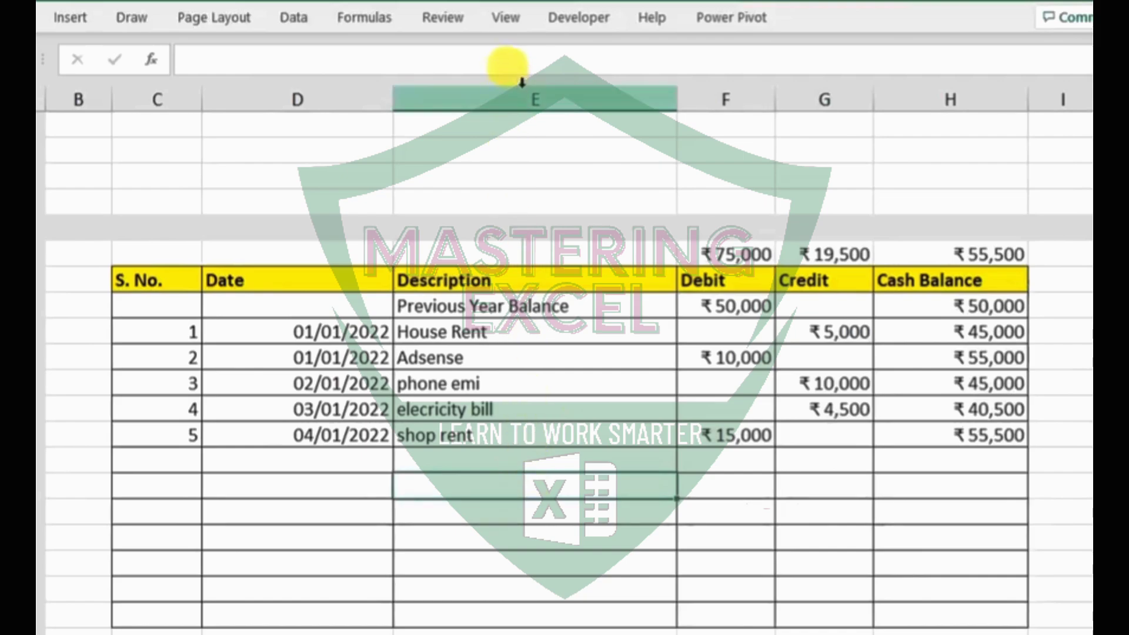
left_click(503, 23)
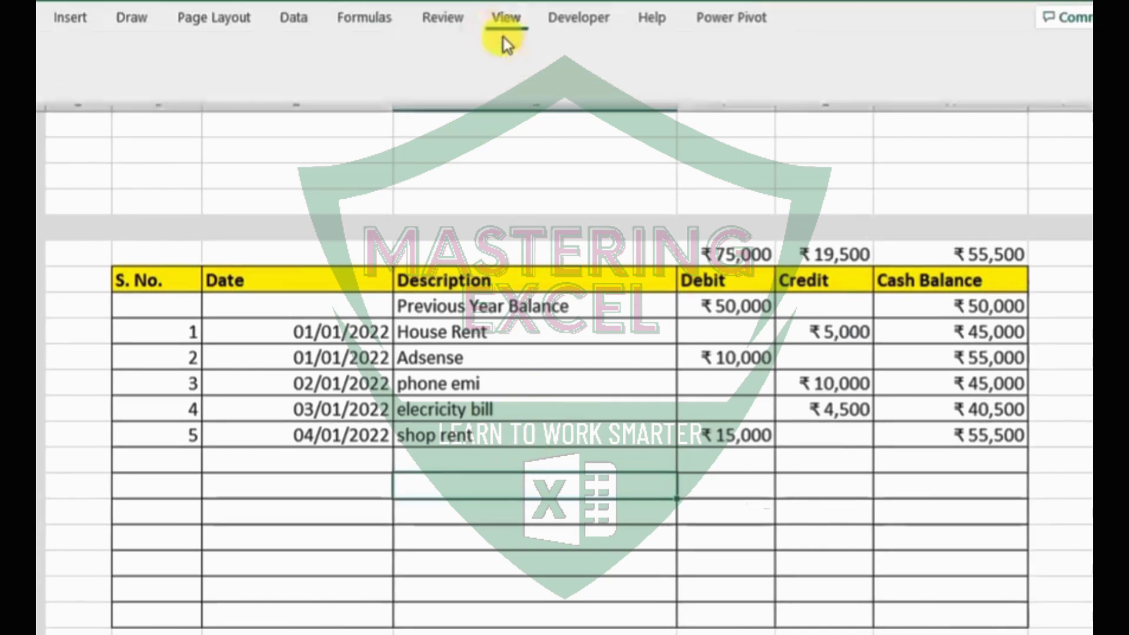
left_click(524, 100)
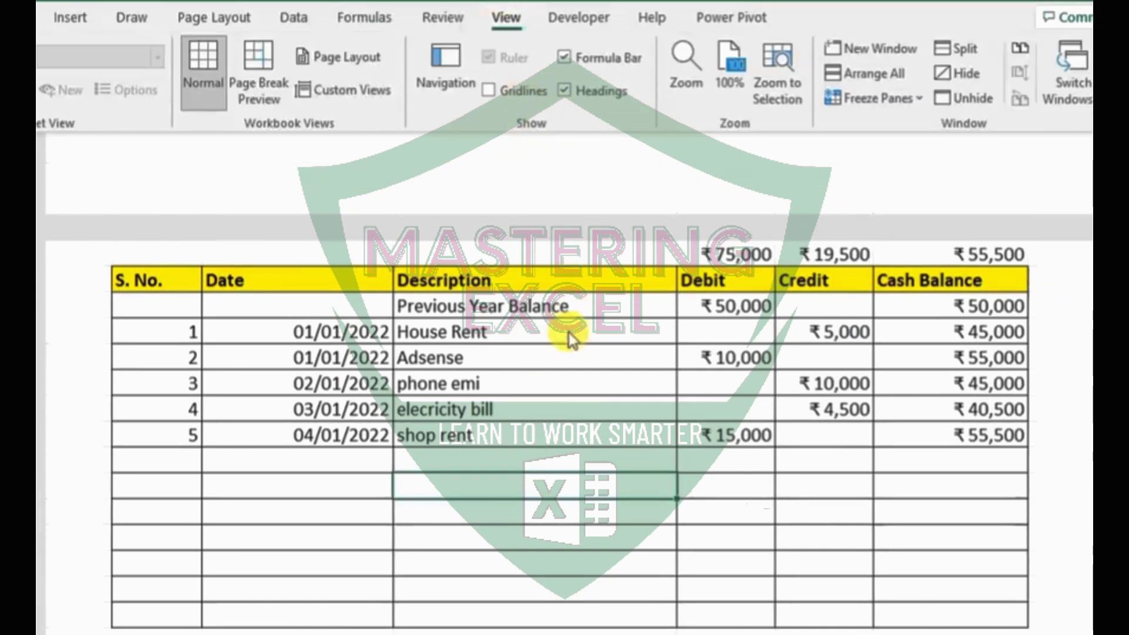
left_click(527, 505)
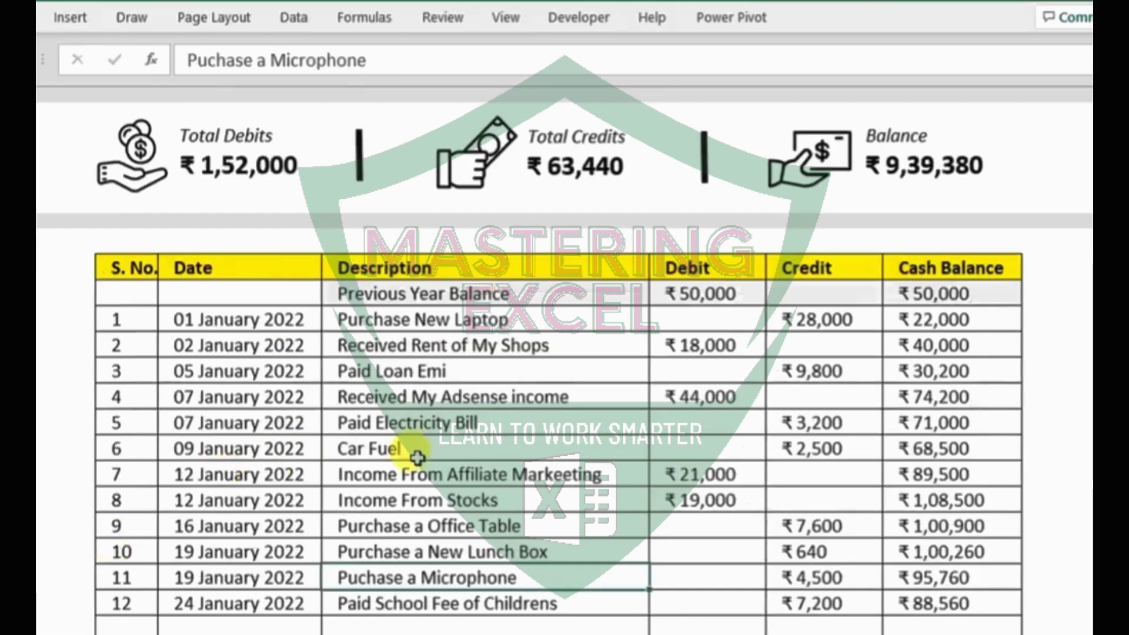
Step: Copy the three money icons from the finished cash book's header and paste them into the blank header area above the new table
left_click(137, 160)
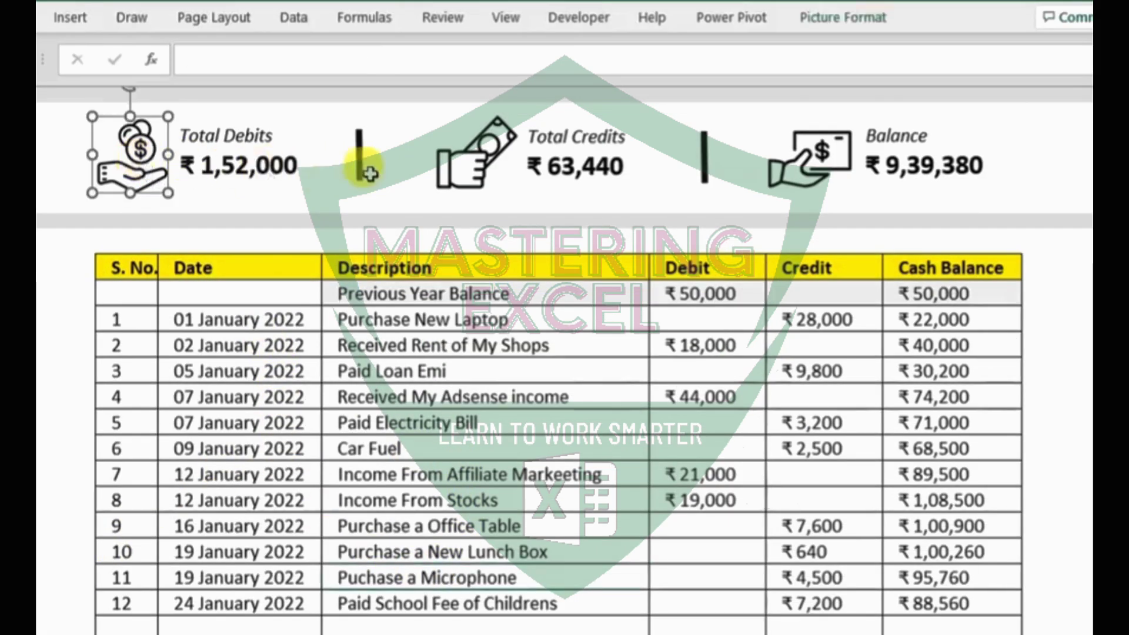
left_click(461, 160)
left_click(129, 156)
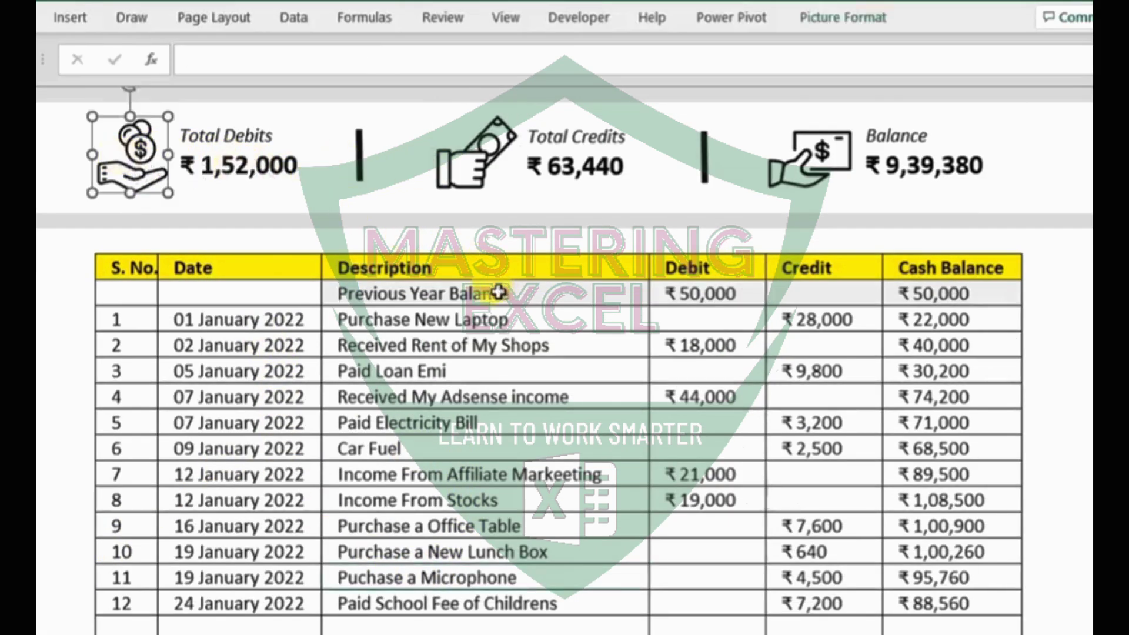
left_click(448, 163, "ctrl")
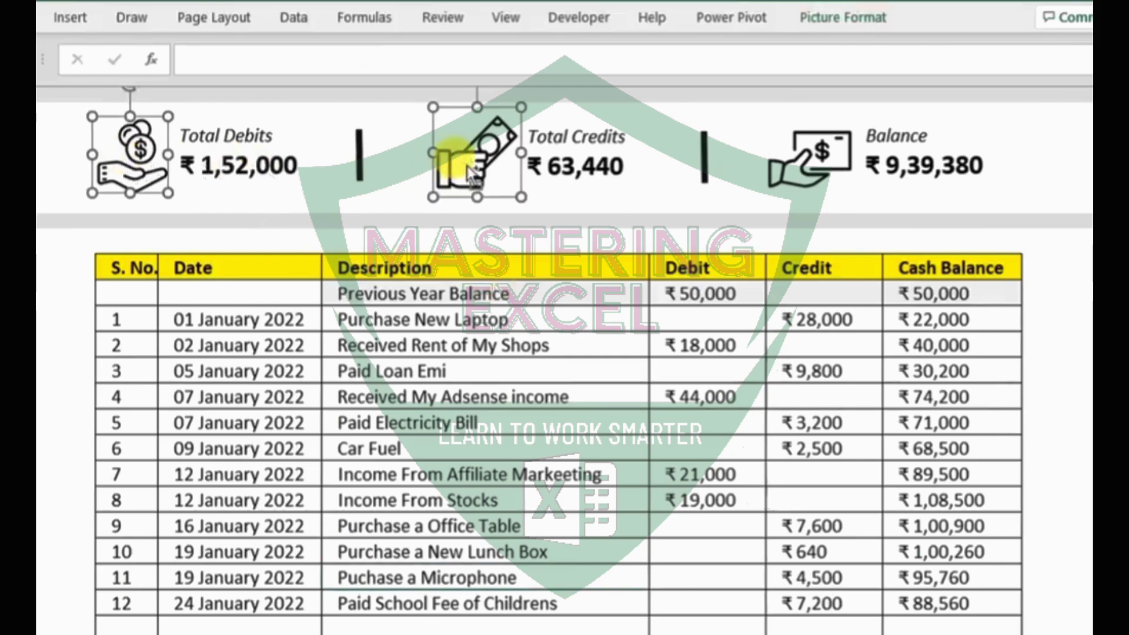
left_click(788, 154, "ctrl")
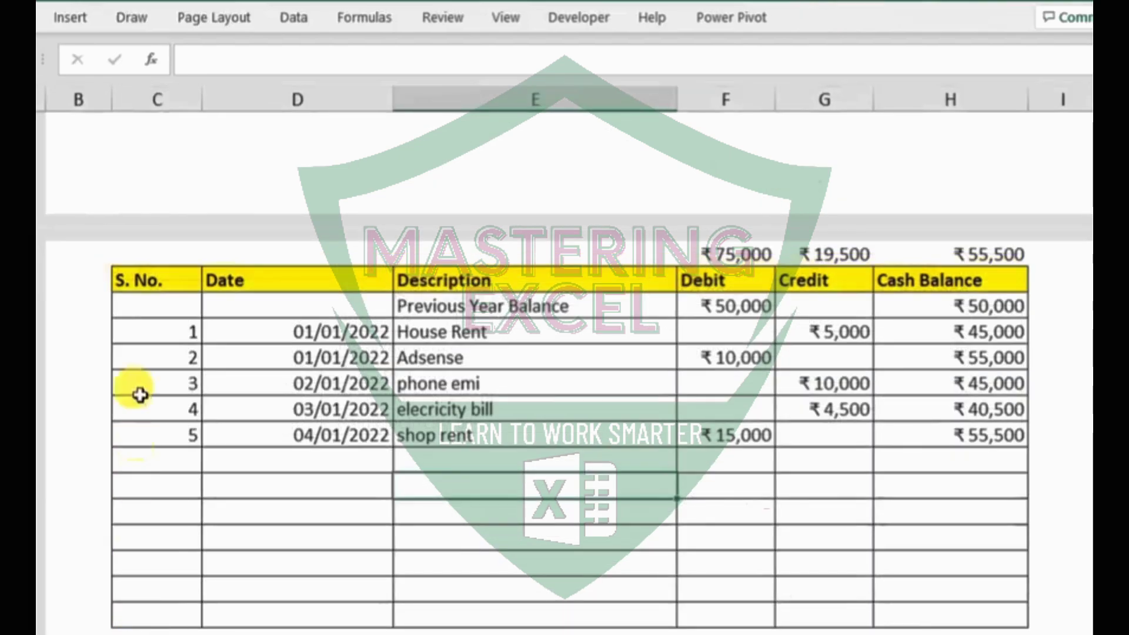
left_click(109, 144)
left_click(143, 141)
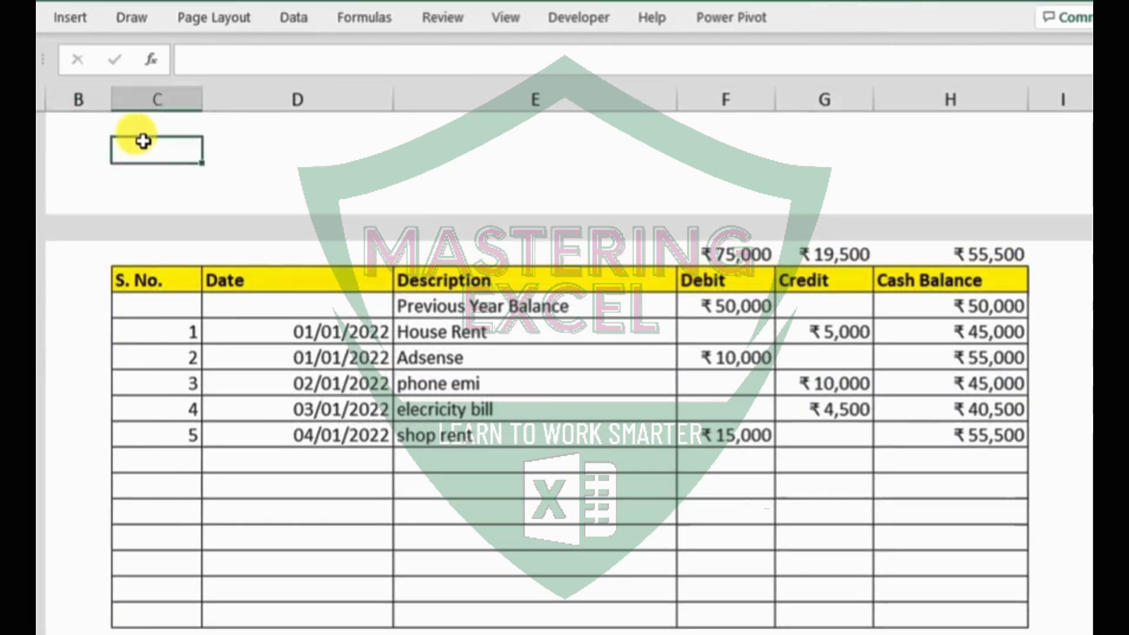
key("ctrl+v")
left_click_drag(152, 185, 147, 175)
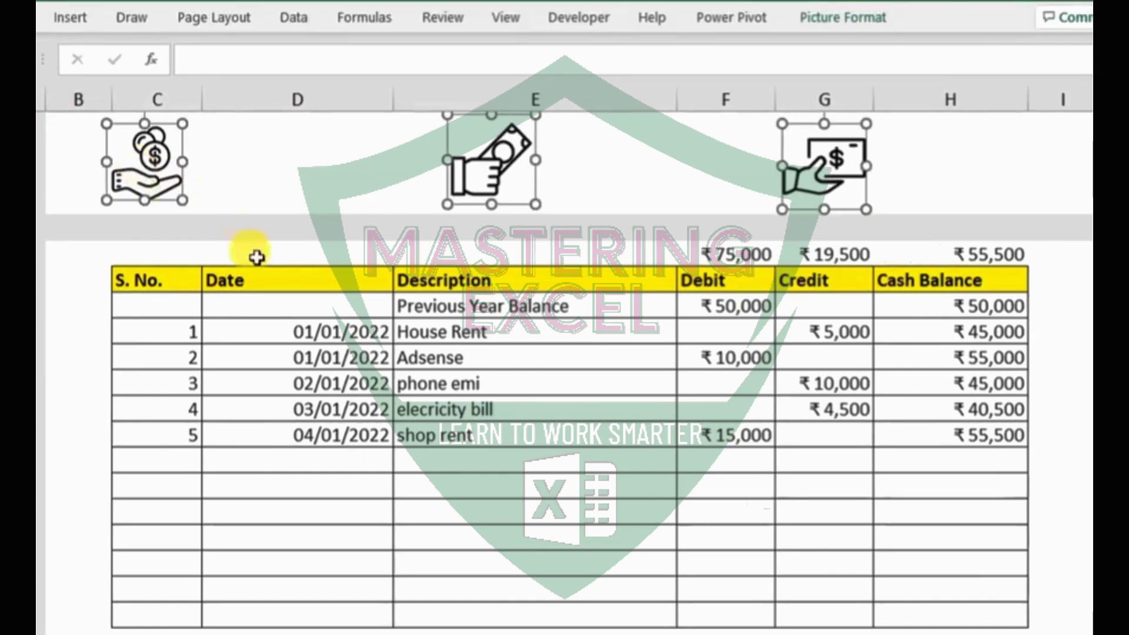
left_click(213, 401)
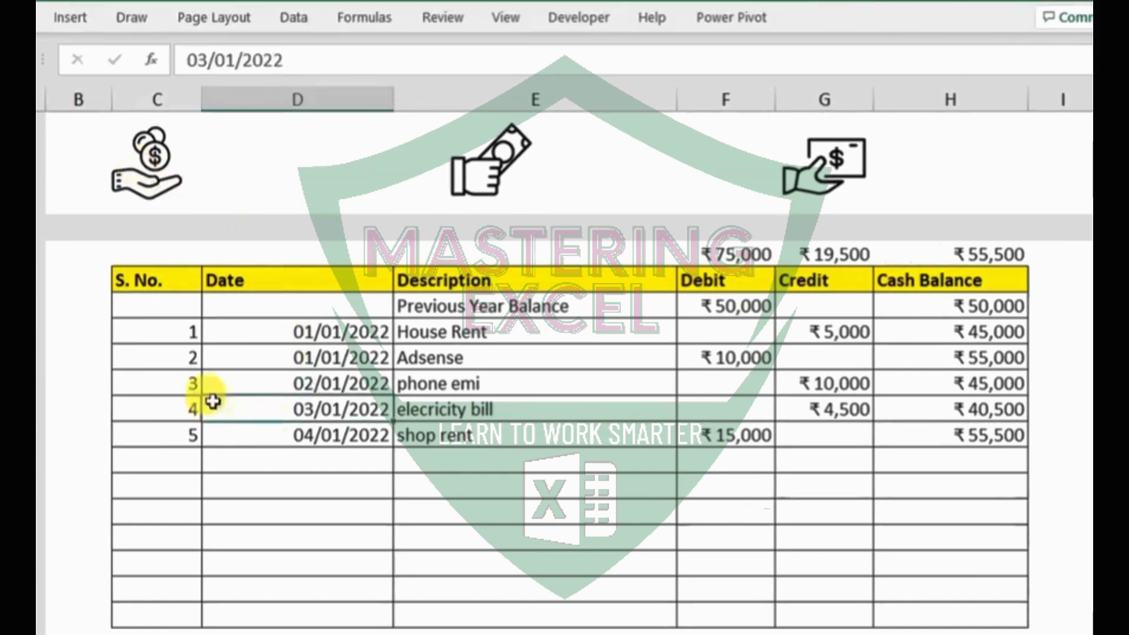
Step: Draw a rectangle beside the coins-in-hand icon over column D and label it "Total Debit Amount"
left_click(66, 20)
left_click(165, 96)
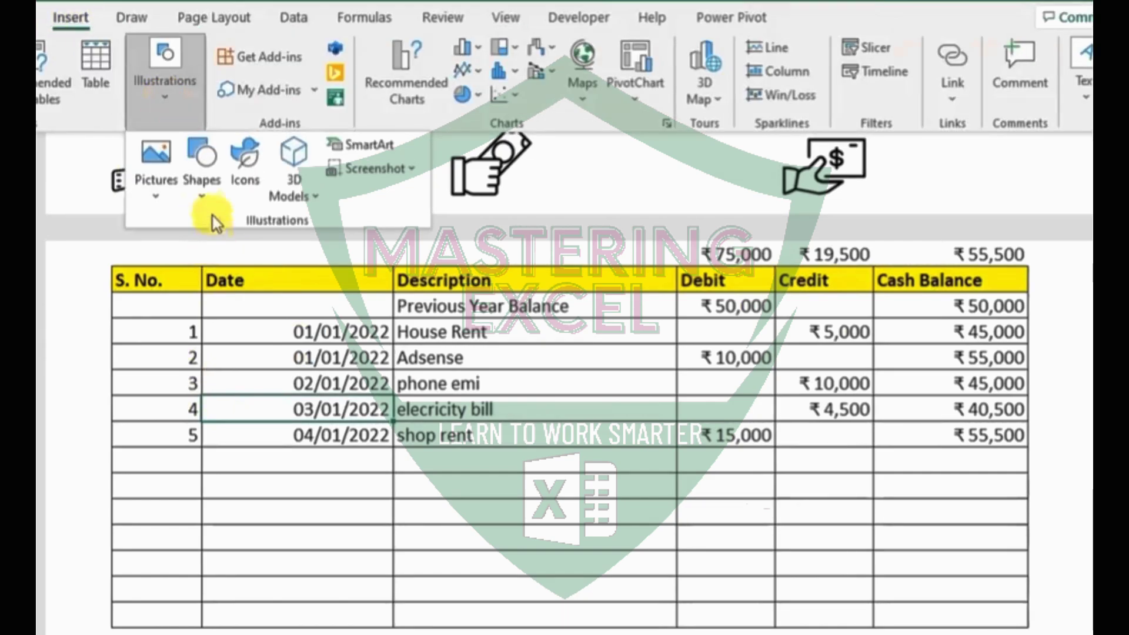
left_click(203, 194)
left_click(253, 256)
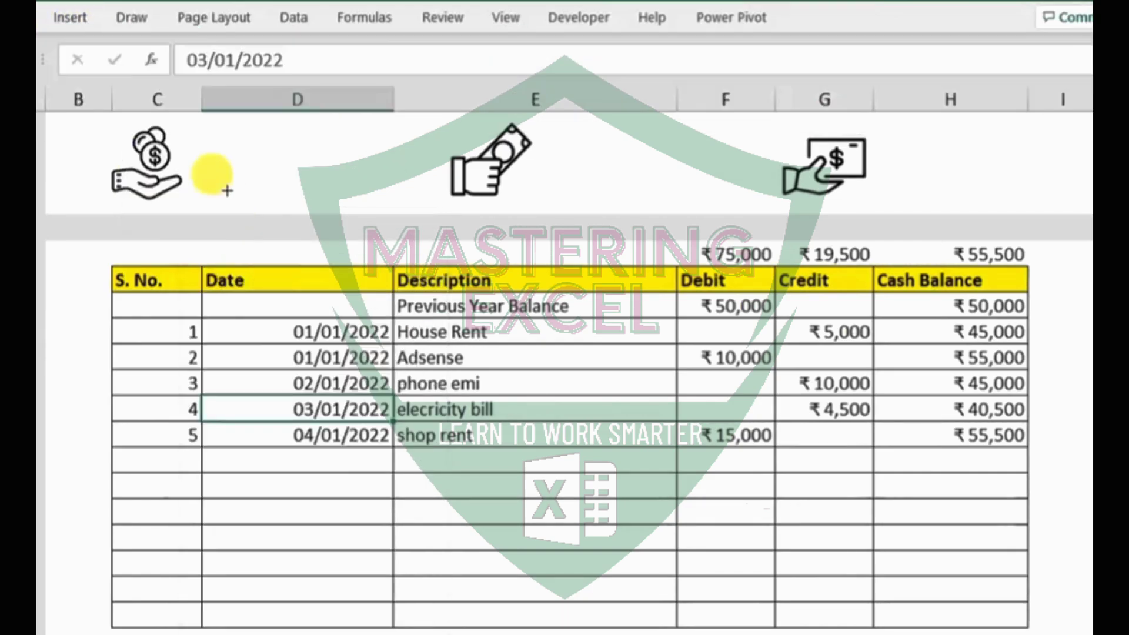
left_click_drag(185, 135, 378, 172)
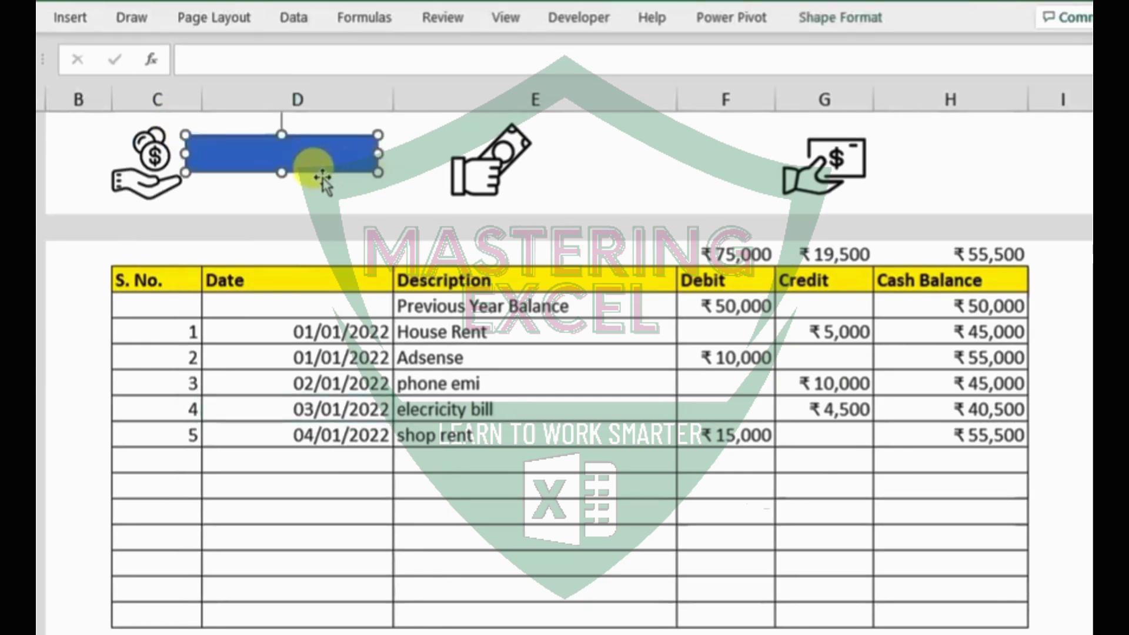
type("To")
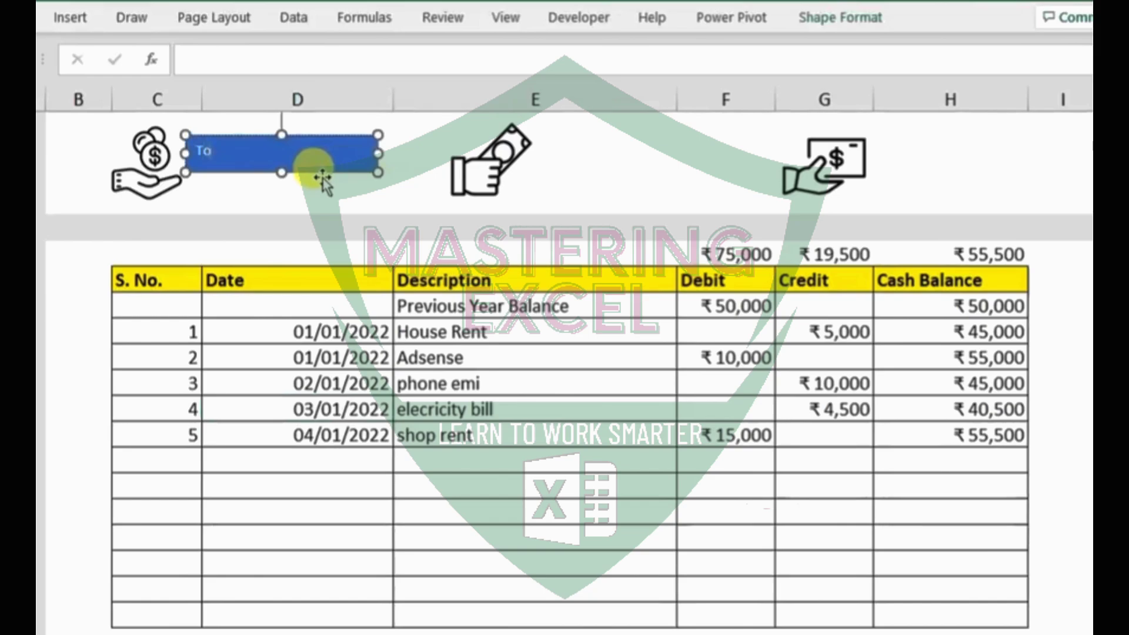
type("tal Debit Amount")
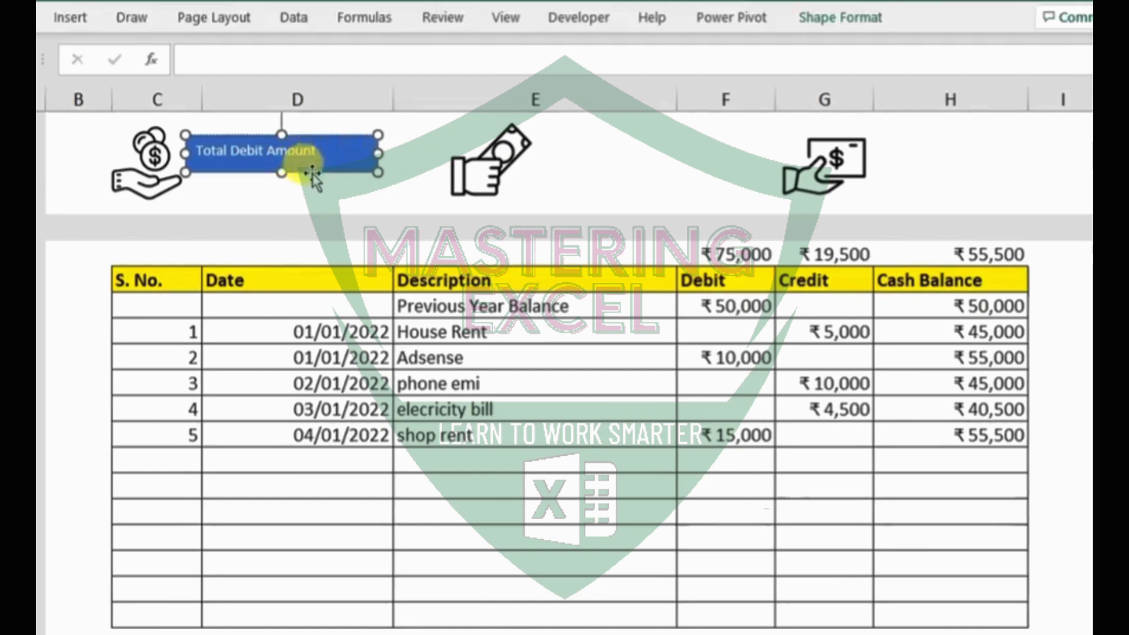
Step: Copy the Total Debit Amount box beside the other two icons and reword the middle copy as "Total Credit Amount"
left_click_drag(312, 174, 998, 176)
double_click(612, 150)
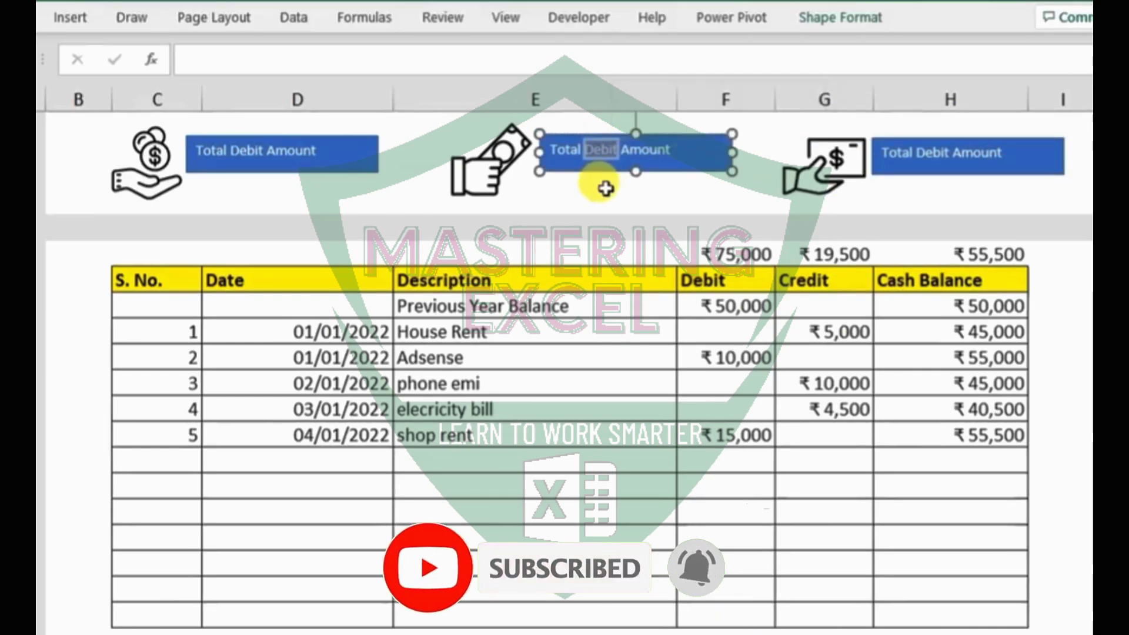
type("Credit")
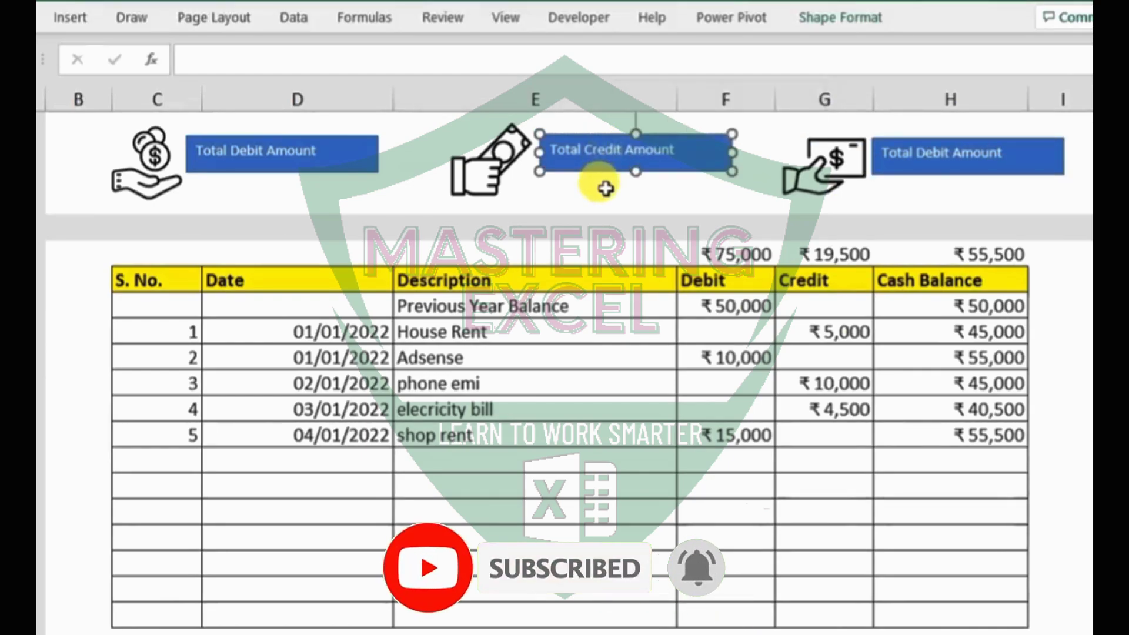
Step: Replace the text in the third header box, over column H, with "Cash Balance"
double_click(944, 160)
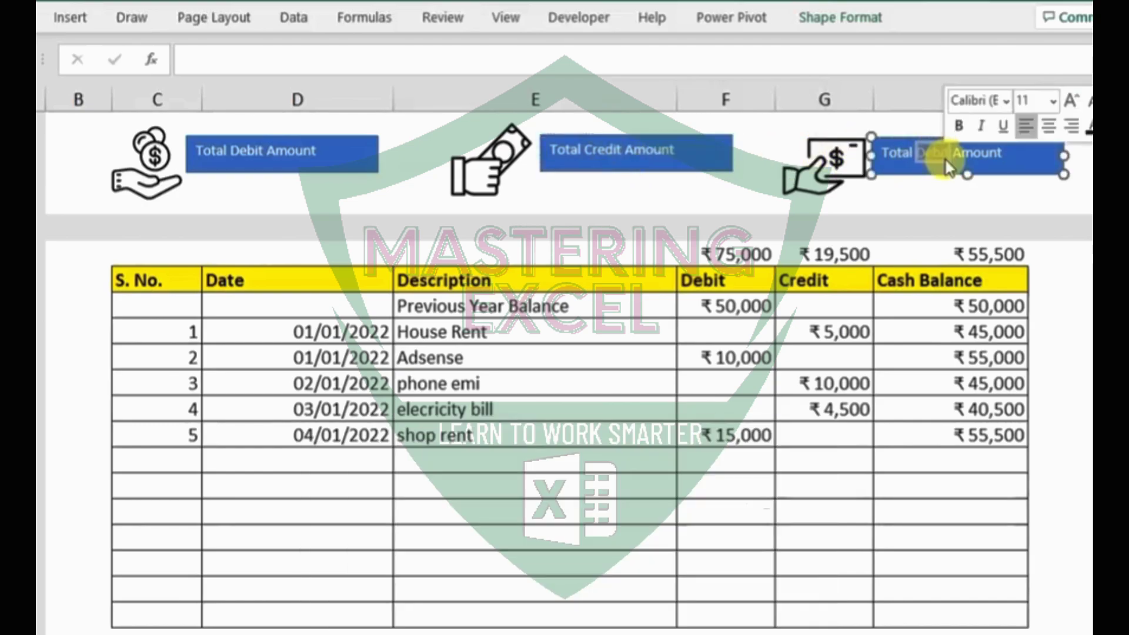
key("shift+End")
key("Delete")
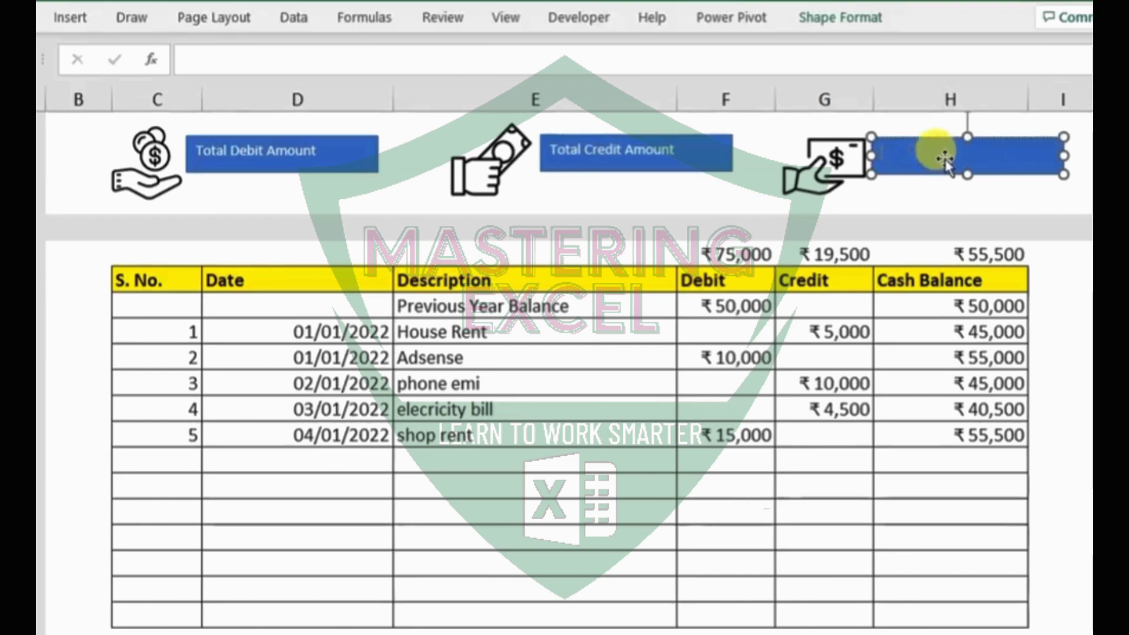
key("BackSpace")
key("BackSpace")
key("BackSpace")
type("Cash")
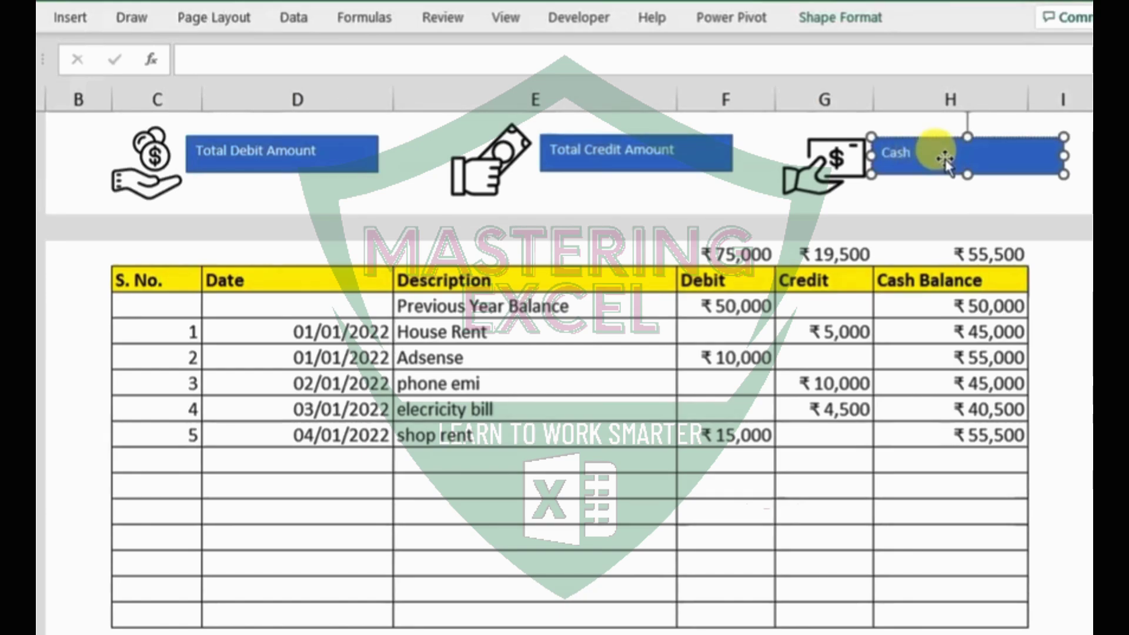
type(" Balance")
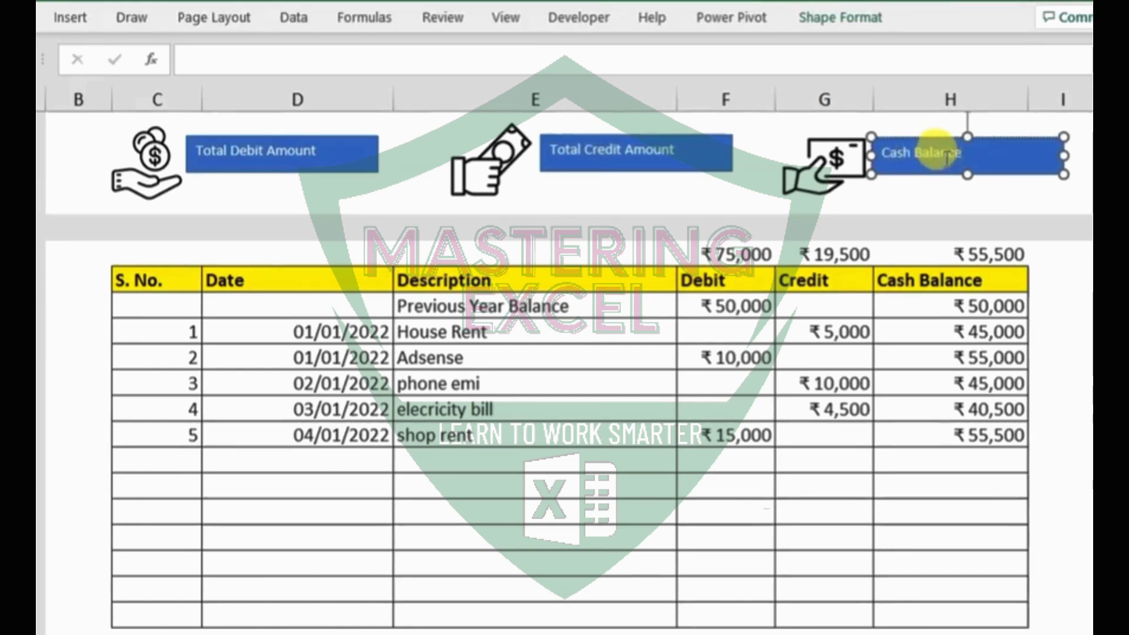
Step: Format the text of all three header label boxes as black, italic, size 12
left_click(285, 151)
left_click(622, 171, "shift")
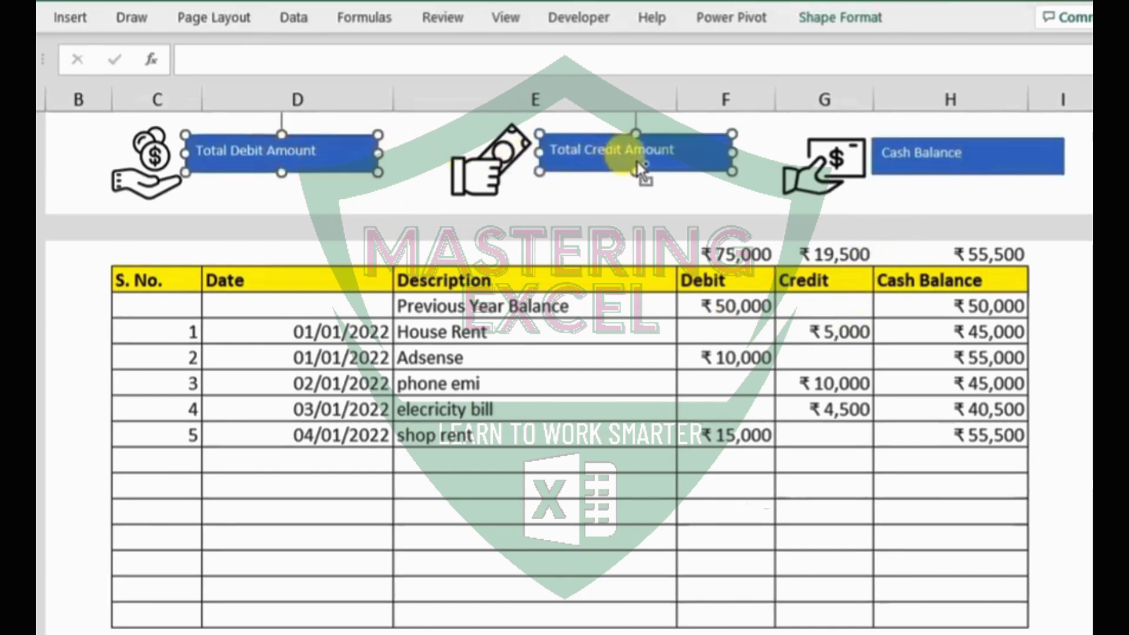
left_click(882, 153, "shift")
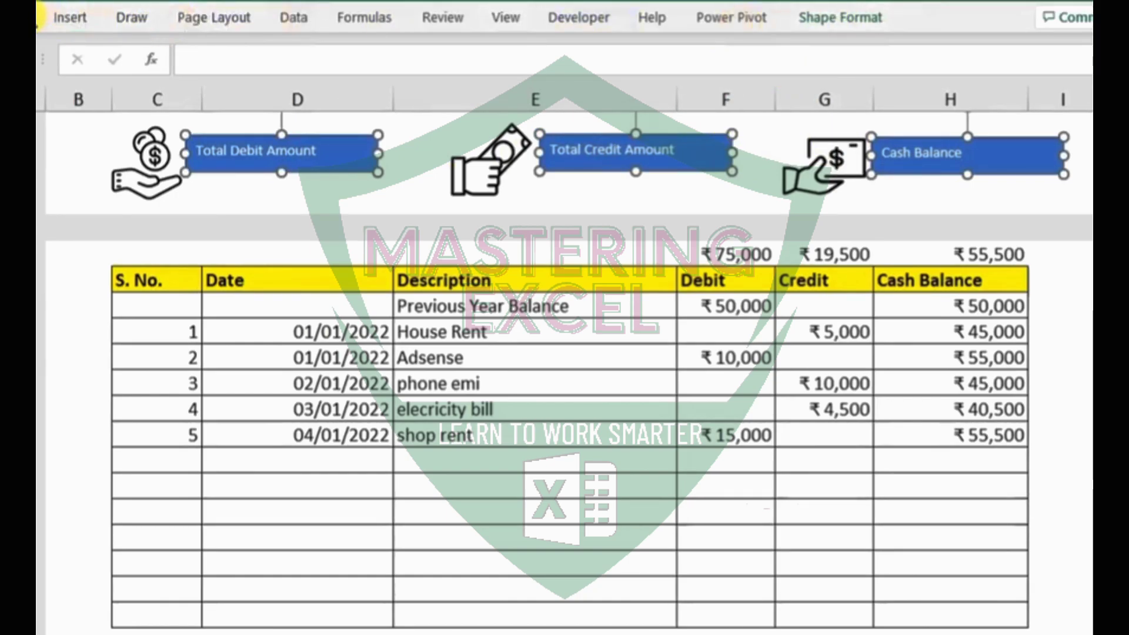
left_click(36, 17)
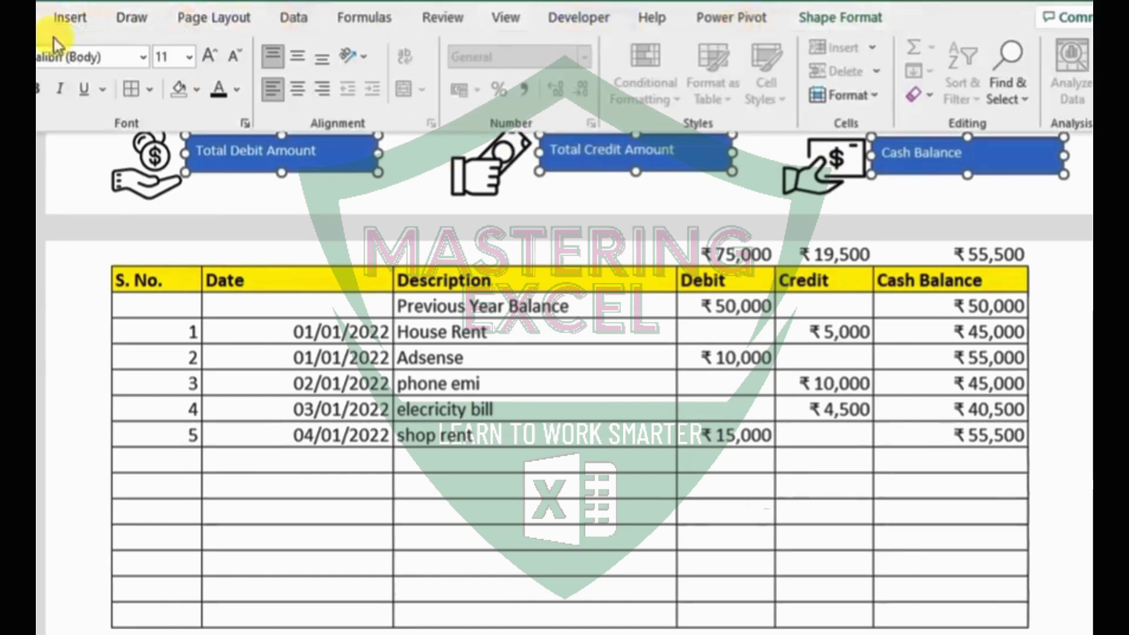
left_click(237, 91)
left_click(236, 260)
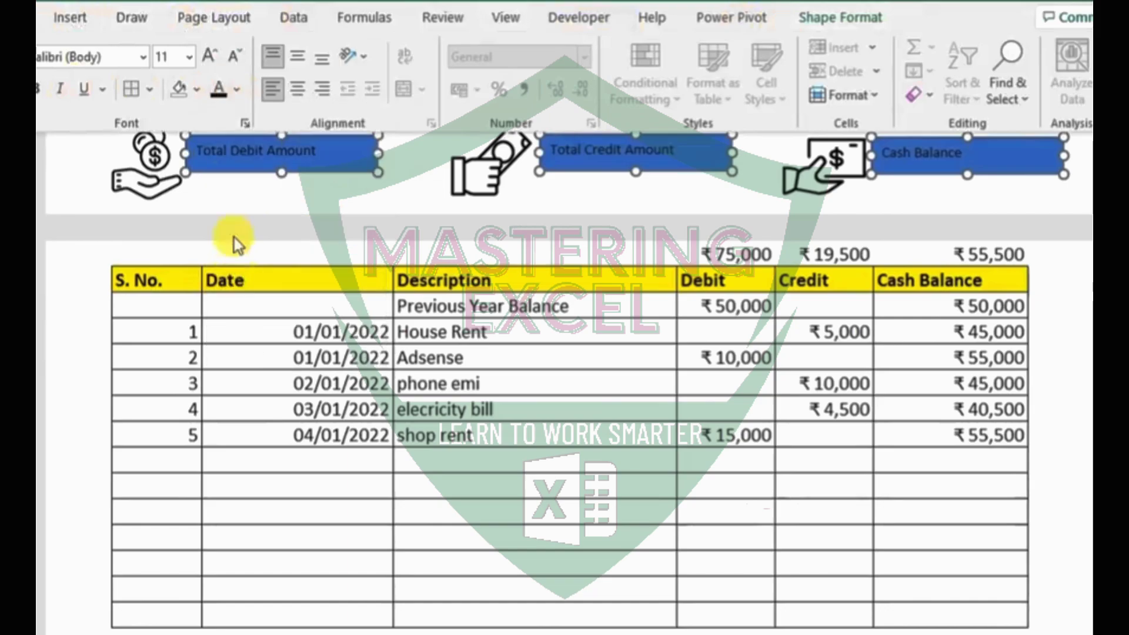
left_click(206, 61)
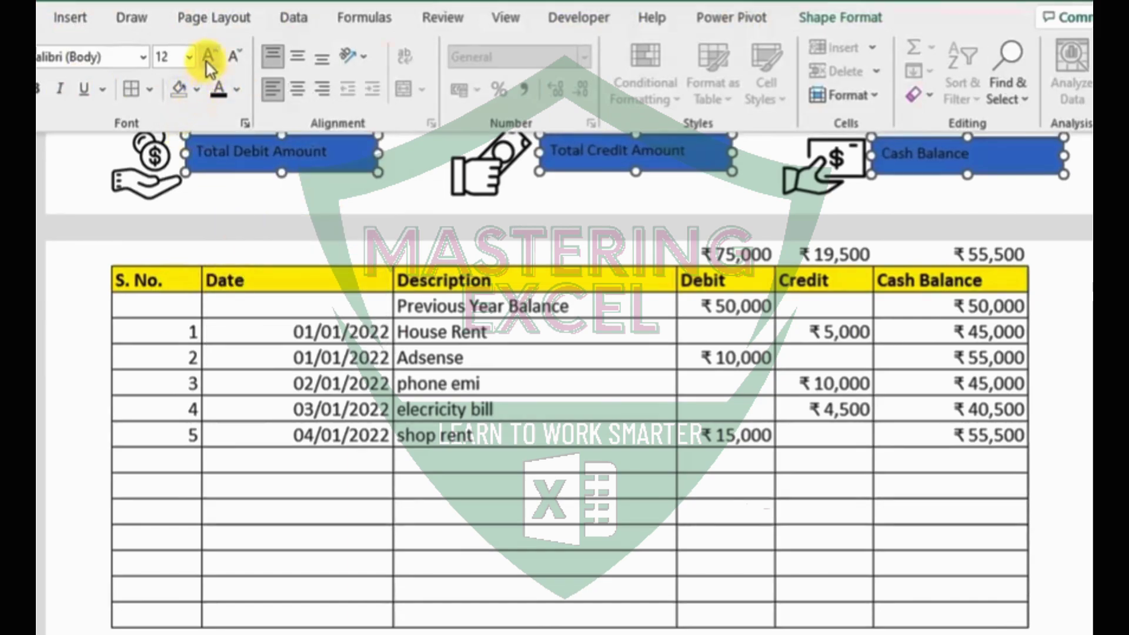
left_click(59, 89)
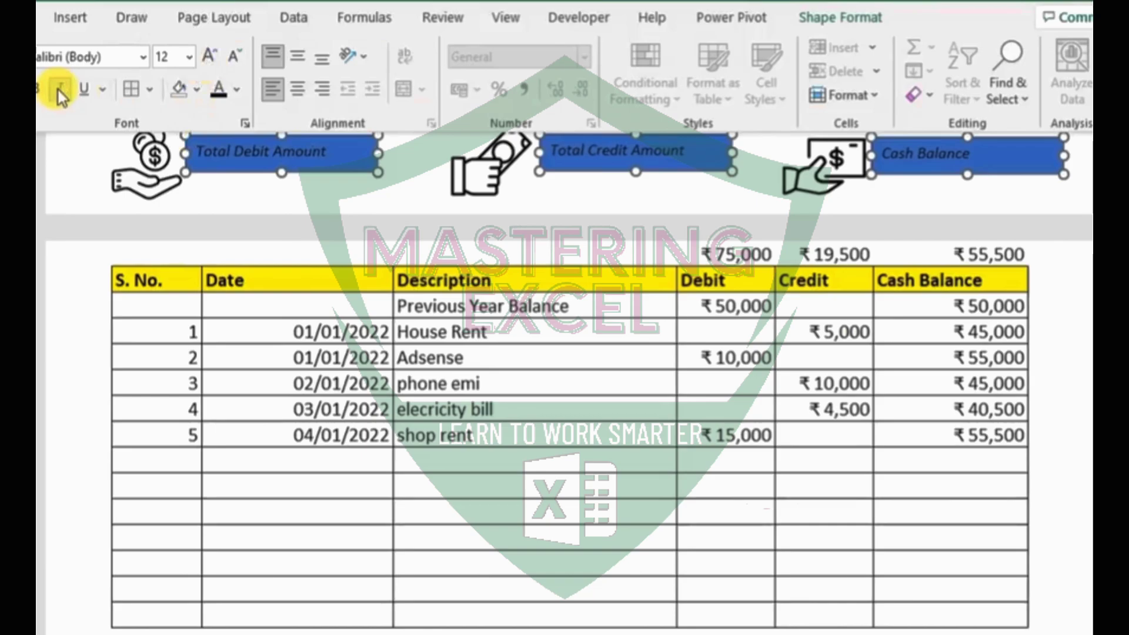
Step: Remove the fill and outline from the three header label boxes
left_click(838, 19)
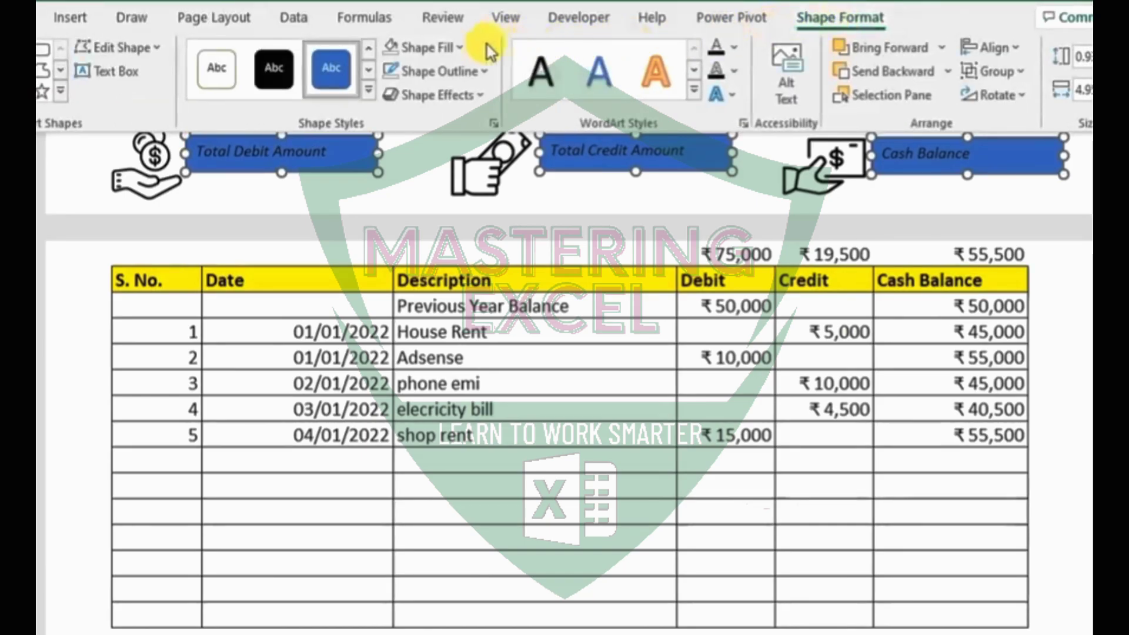
left_click(457, 58)
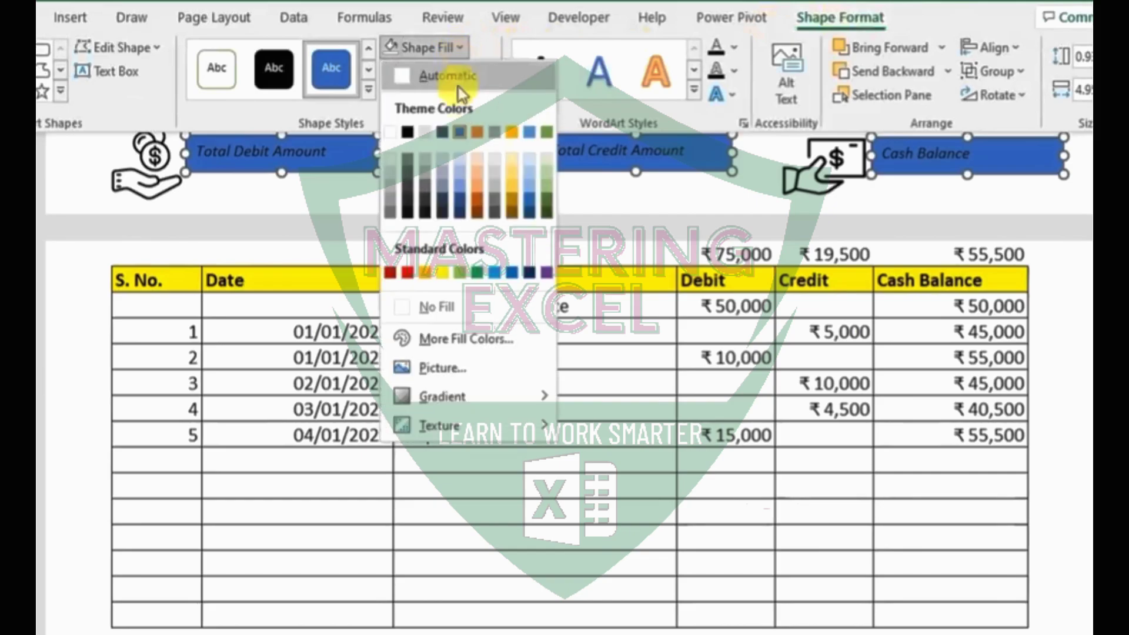
left_click(442, 306)
left_click(486, 72)
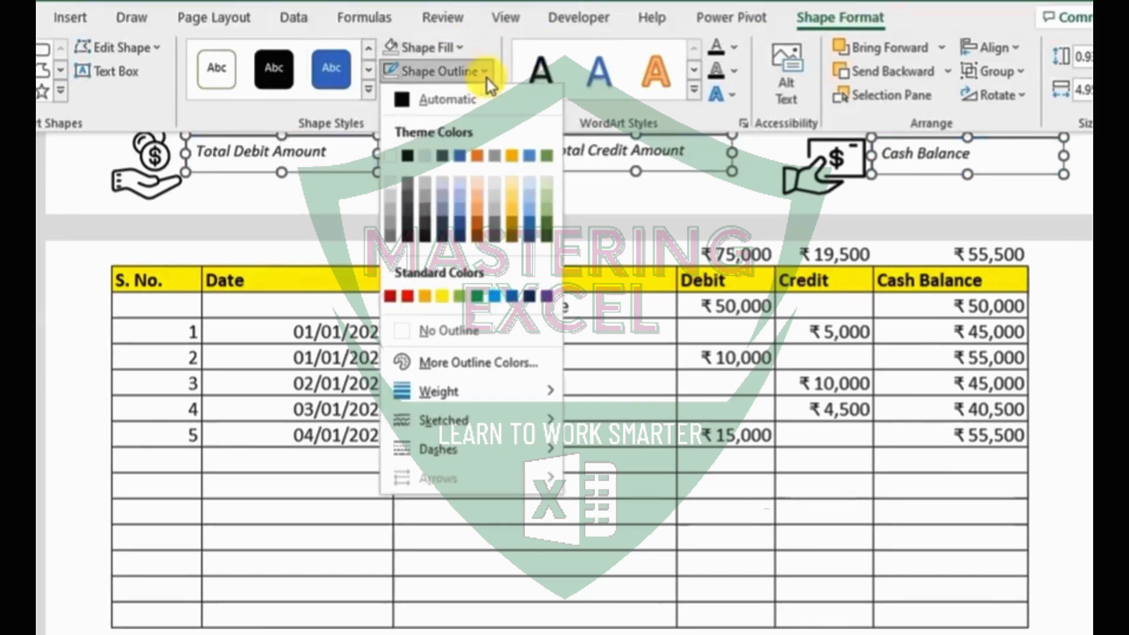
left_click(448, 329)
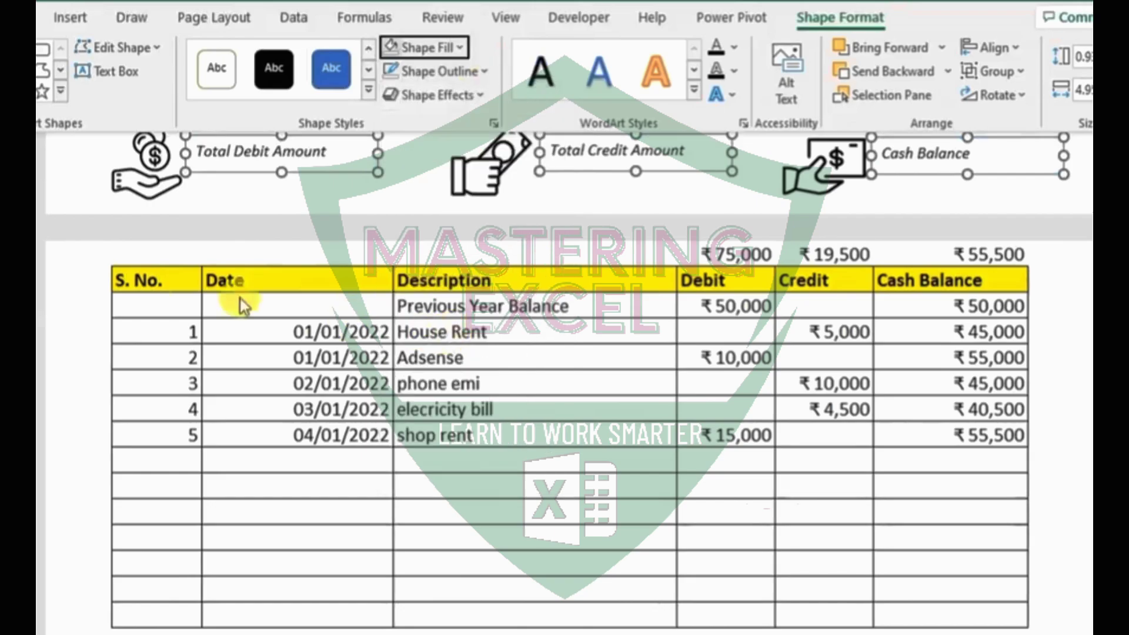
left_click(62, 300)
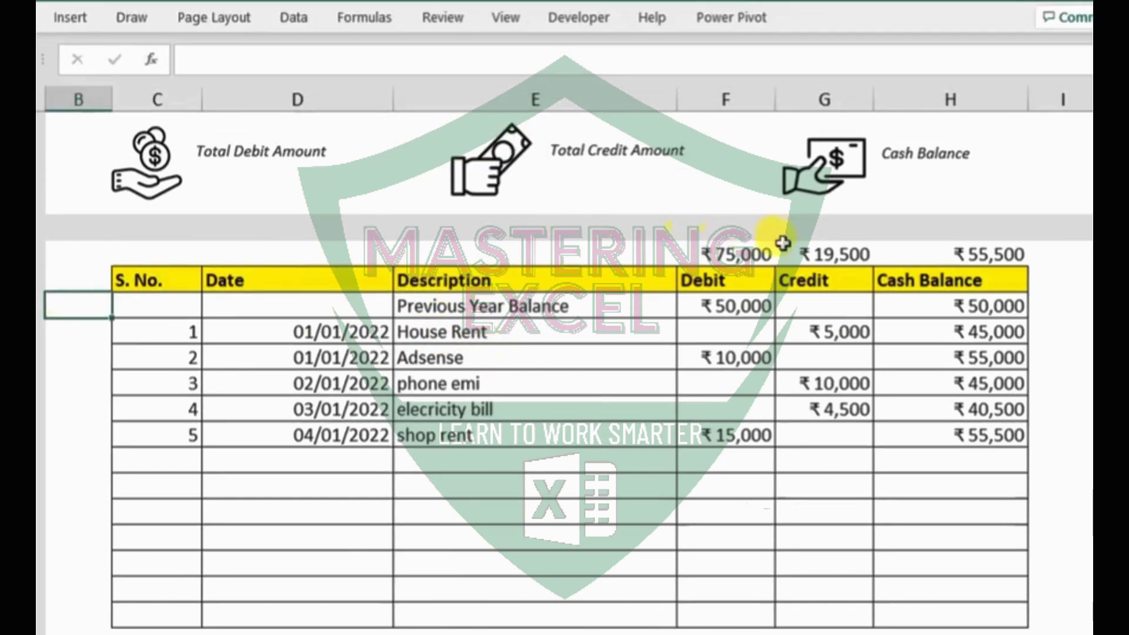
Step: Duplicate the Total Debit Amount box directly below itself and replace its text with a link to the debit total, =$F$6
left_click(269, 153)
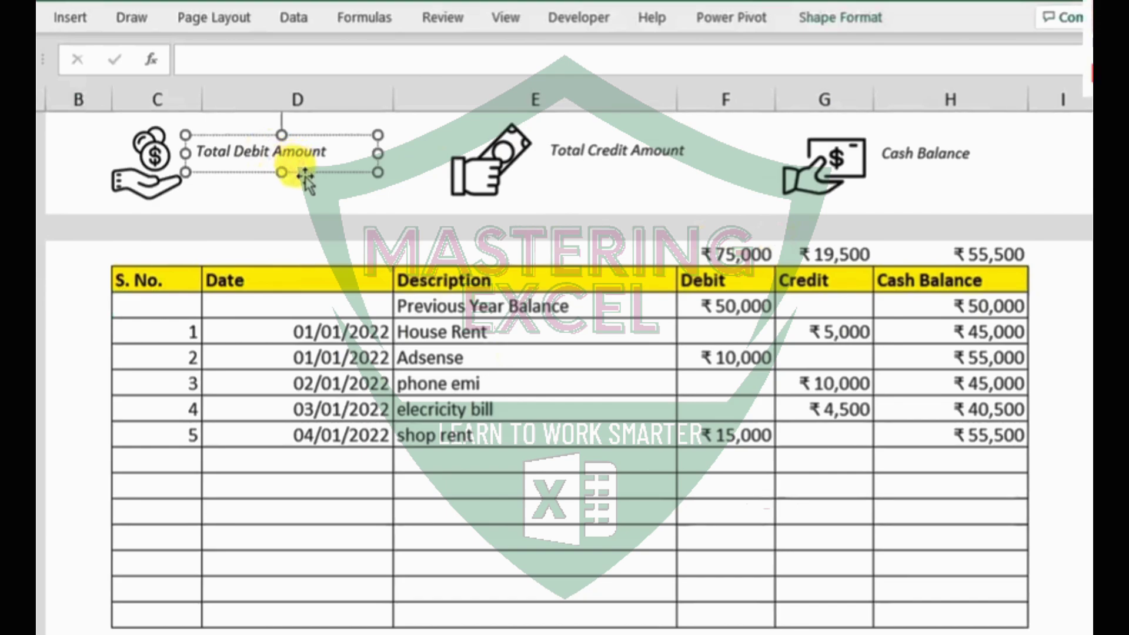
left_click_drag(304, 177, 305, 206)
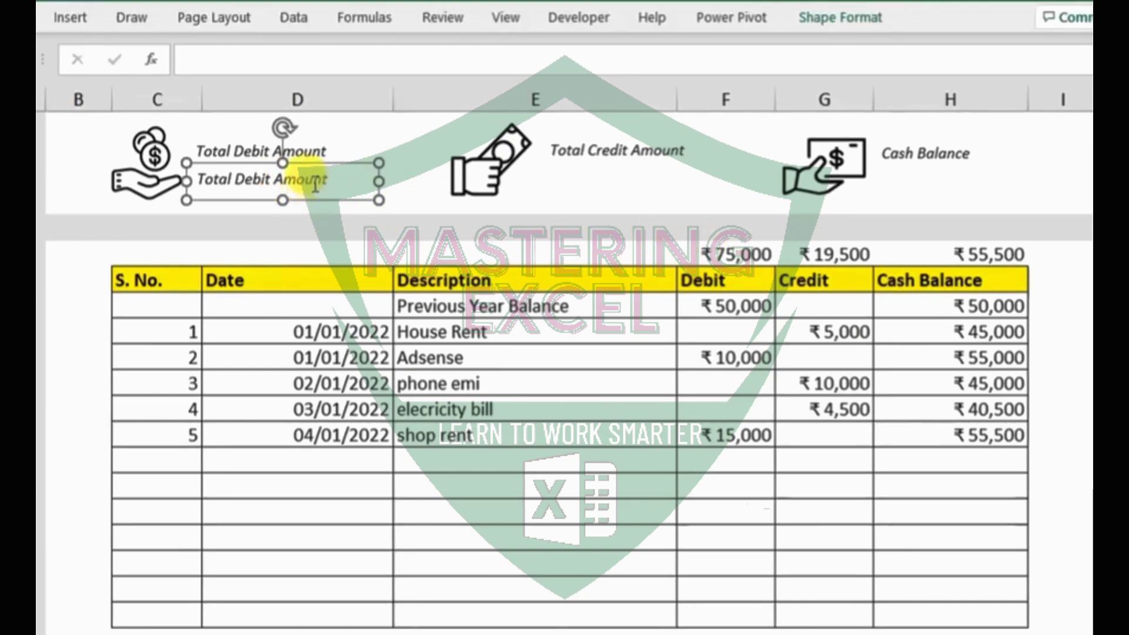
key("BackSpace")
key("BackSpace")
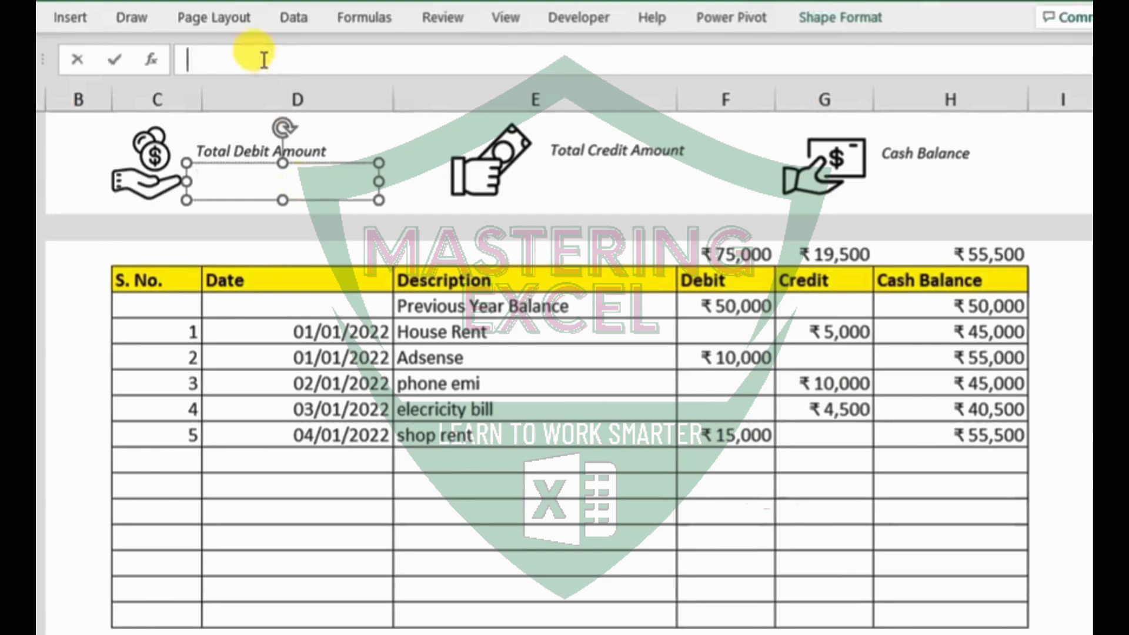
type("=")
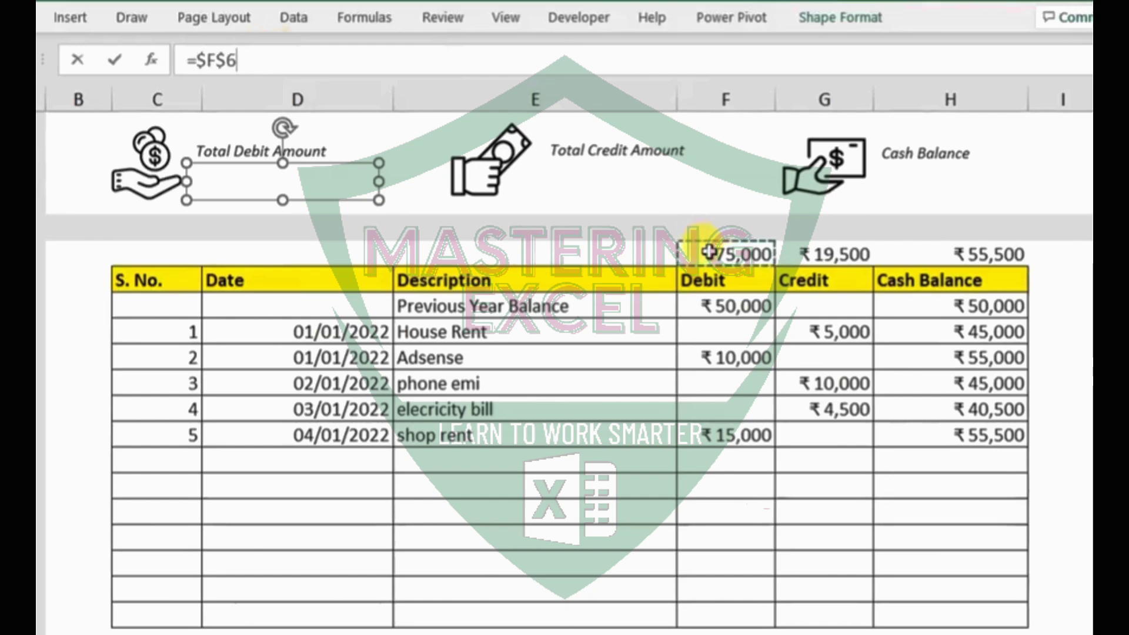
key("Return")
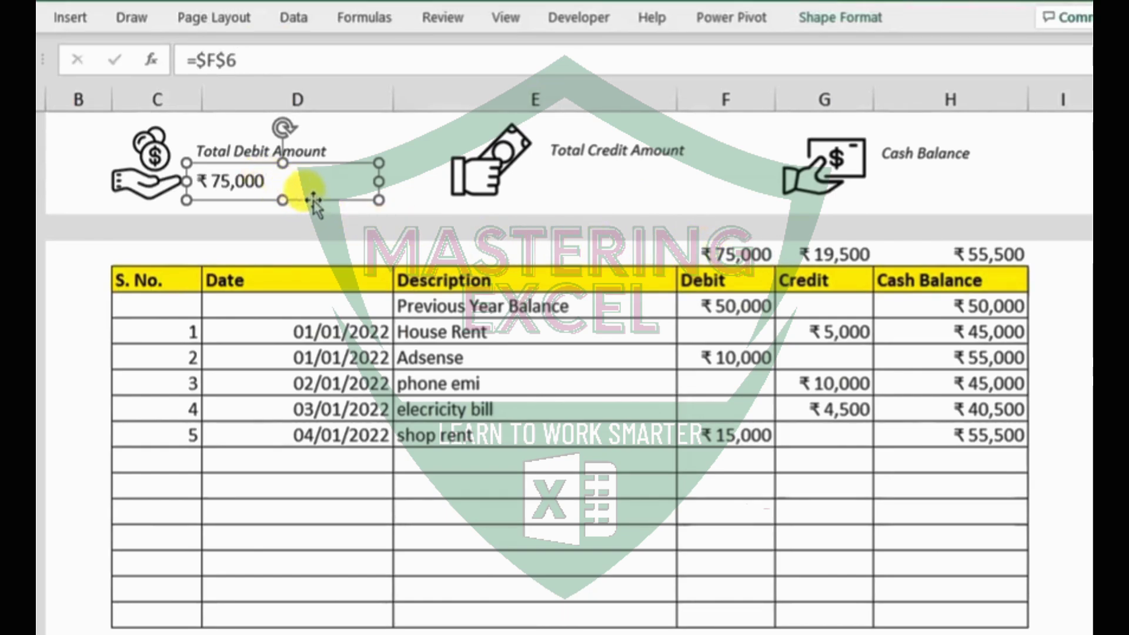
Step: Copy the debit amount box under the Total Credit Amount and Cash Balance labels, linking the copies to =$G$6 and =$H$6
left_click_drag(331, 201, 1004, 206)
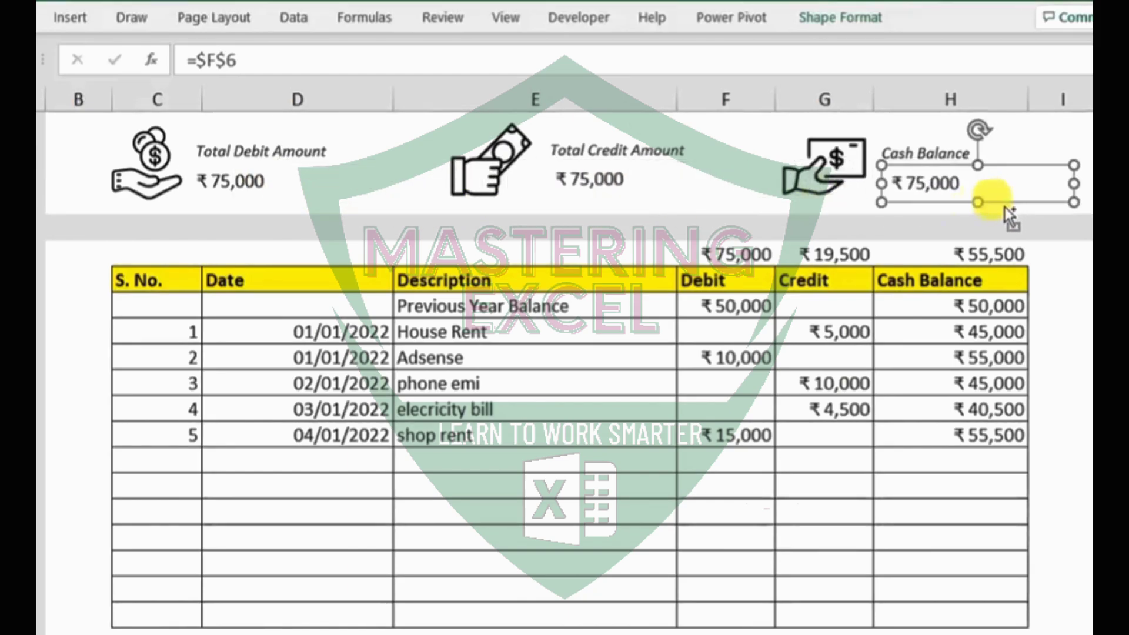
left_click(600, 175)
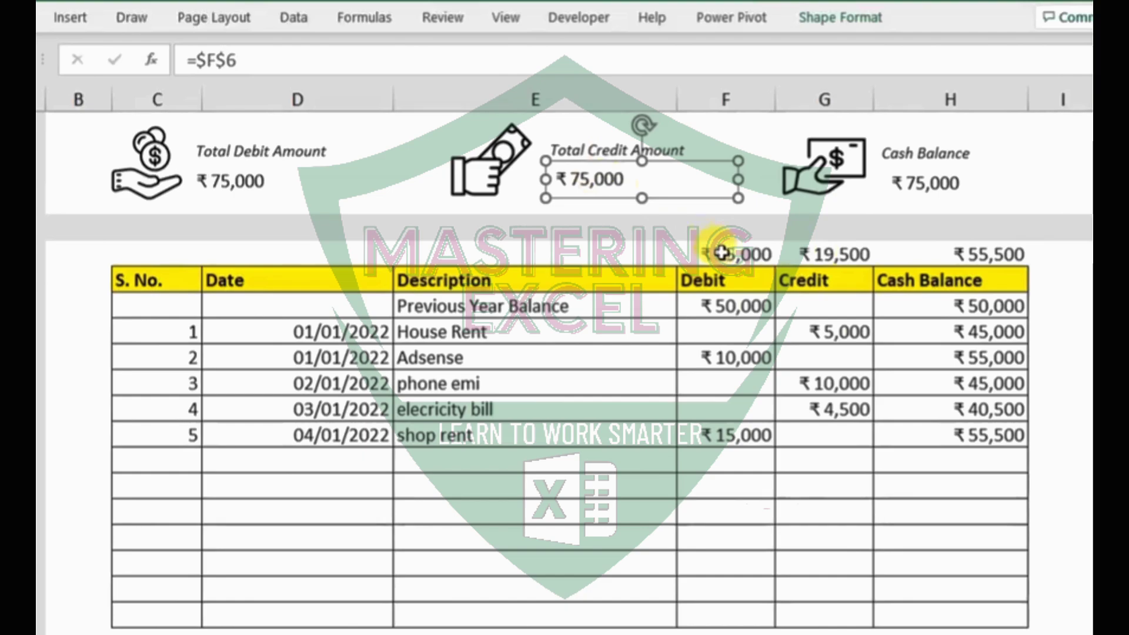
left_click(241, 186)
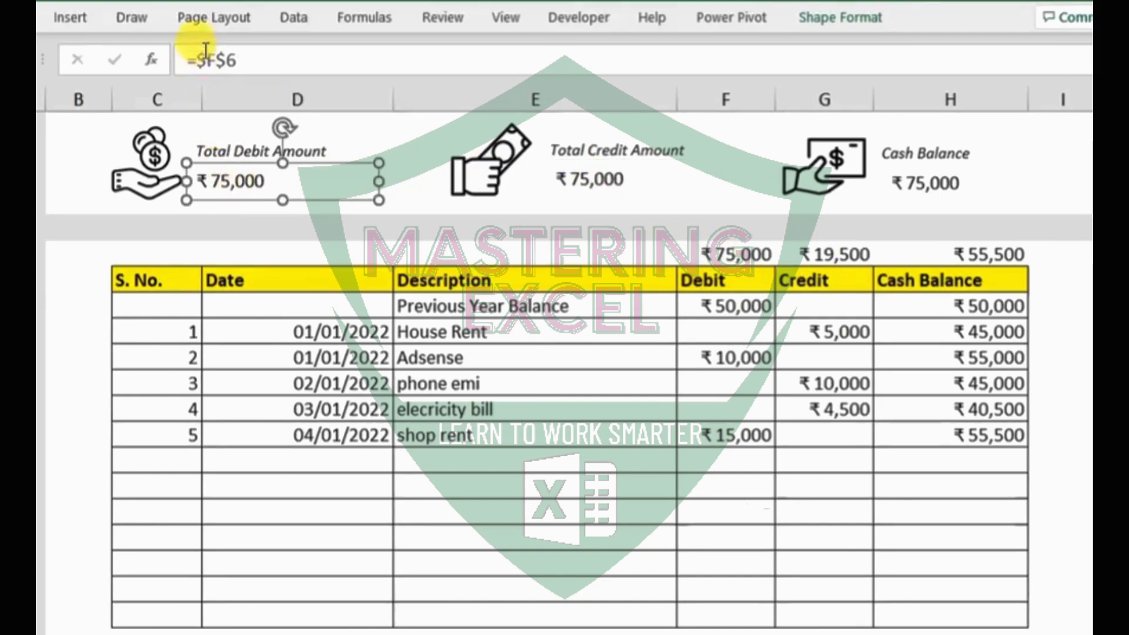
left_click(562, 178)
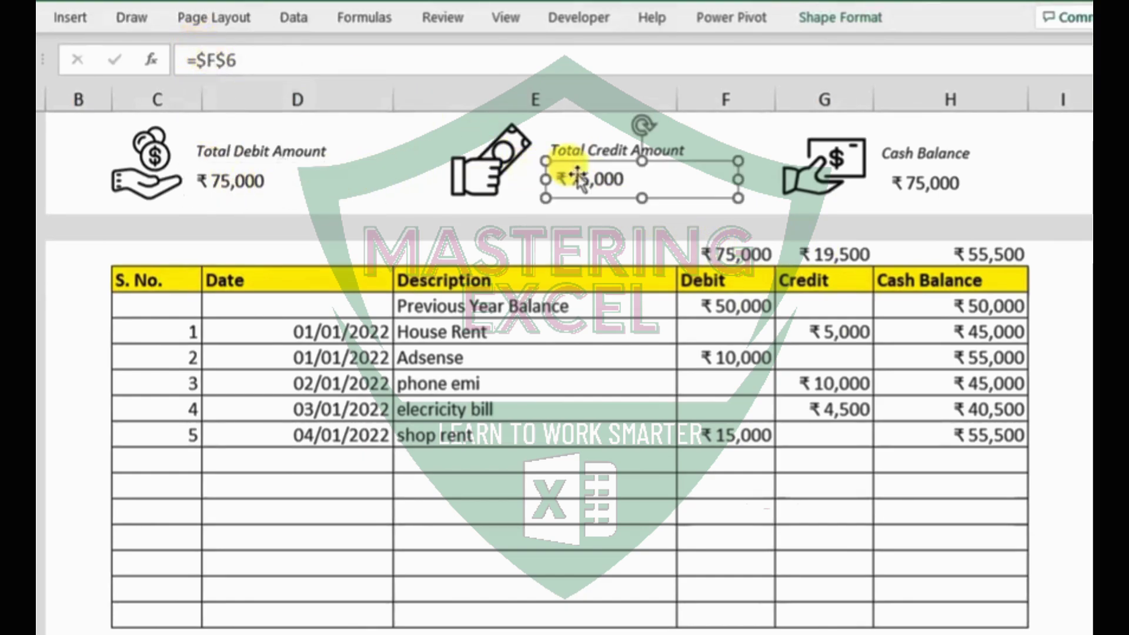
left_click(215, 60)
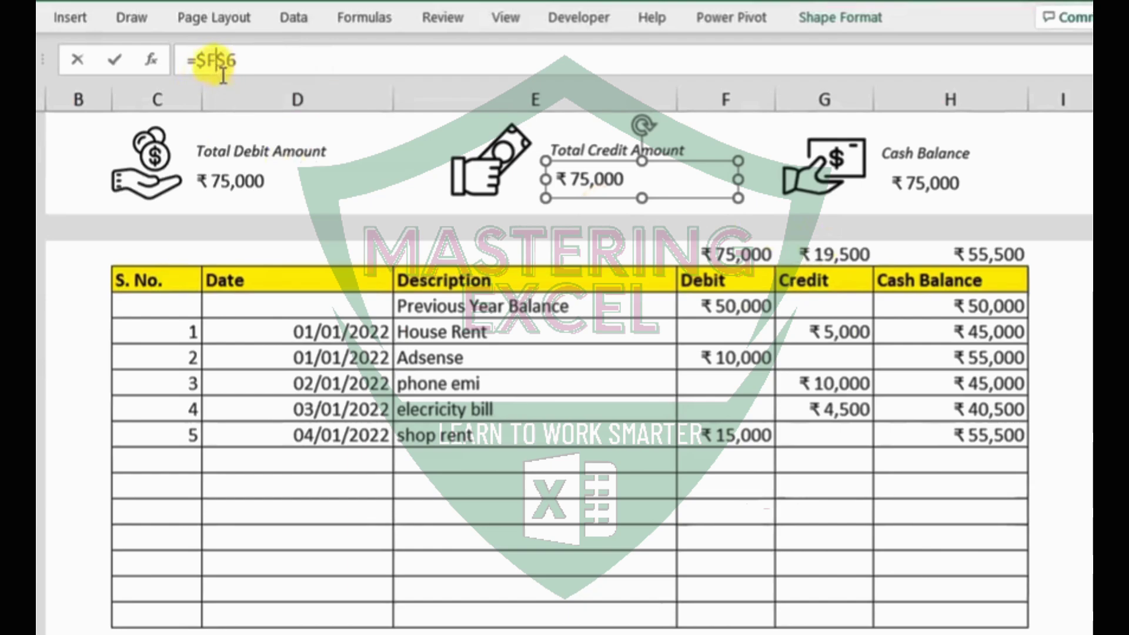
type("G")
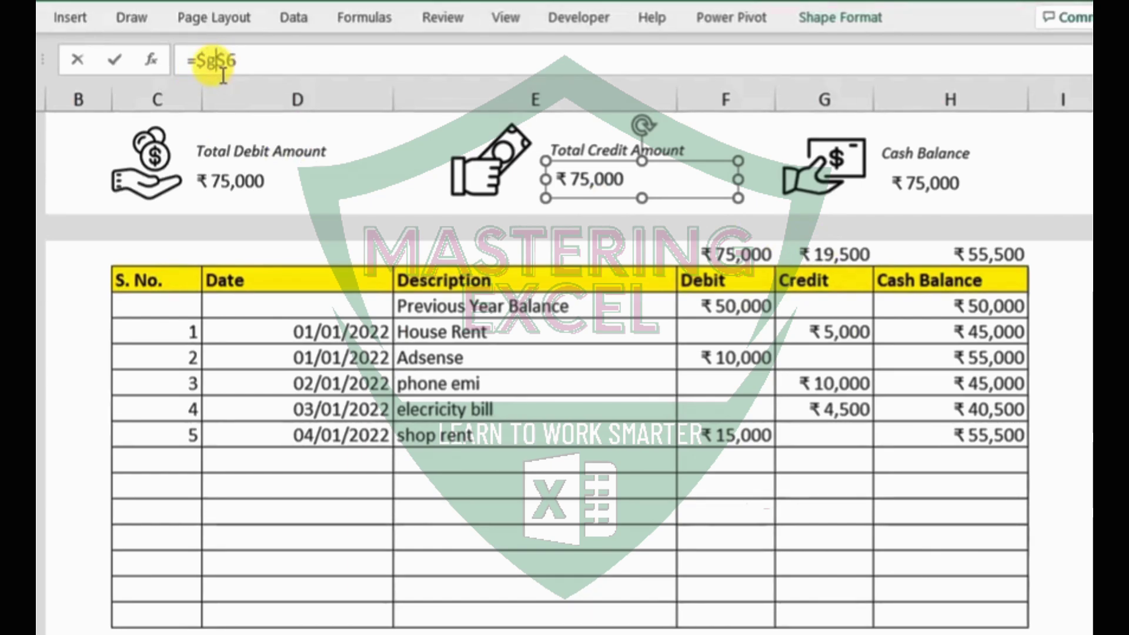
key("Return")
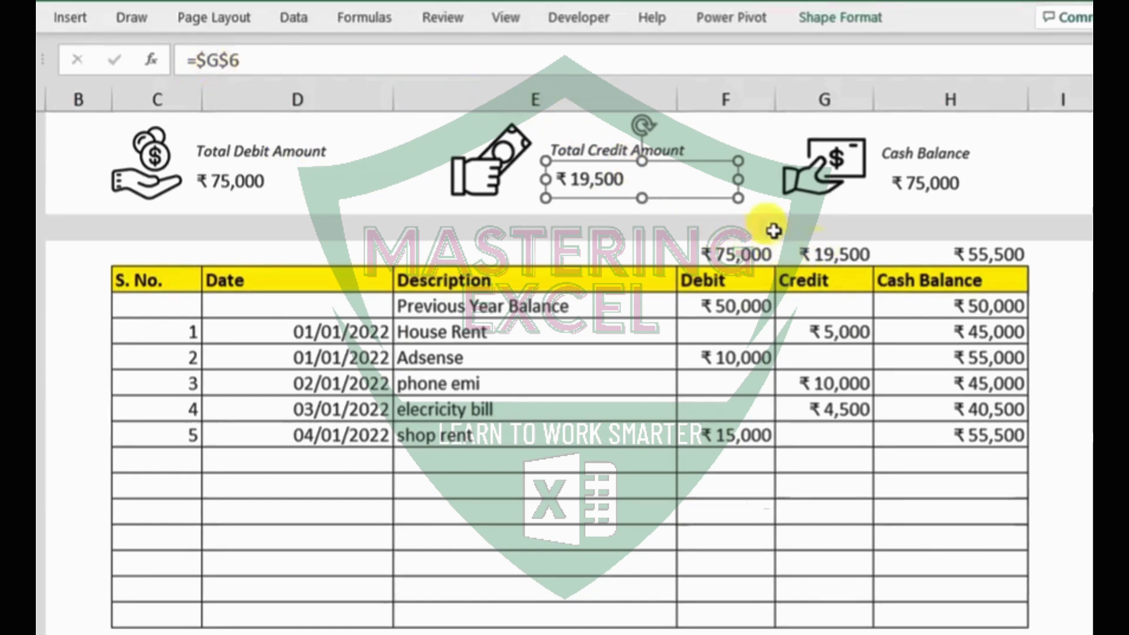
left_click(929, 191)
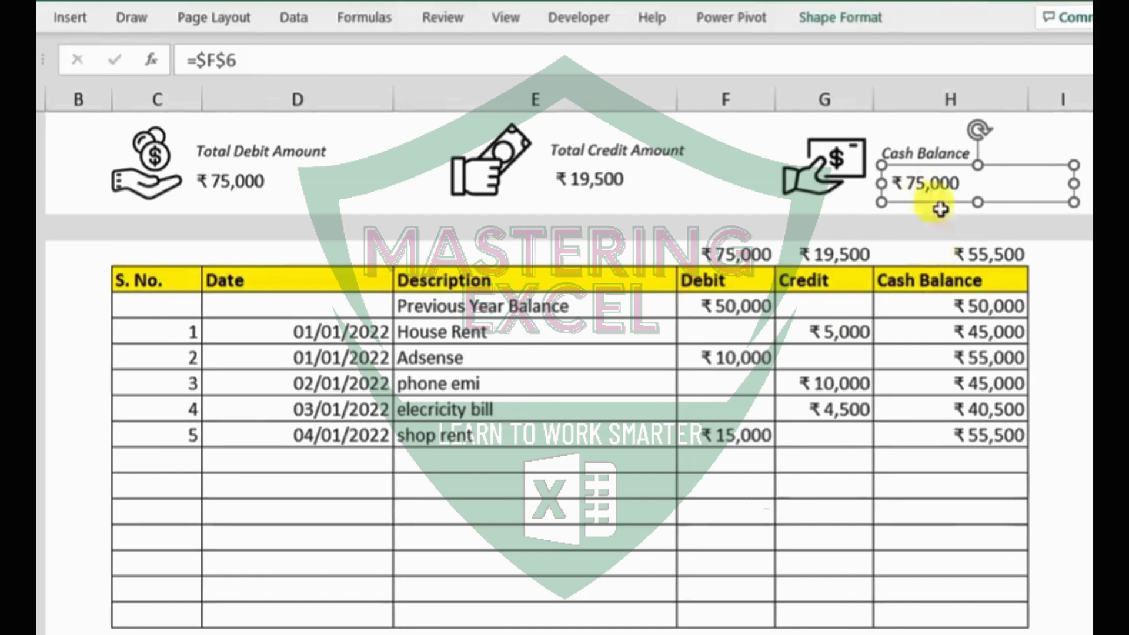
left_click(219, 60)
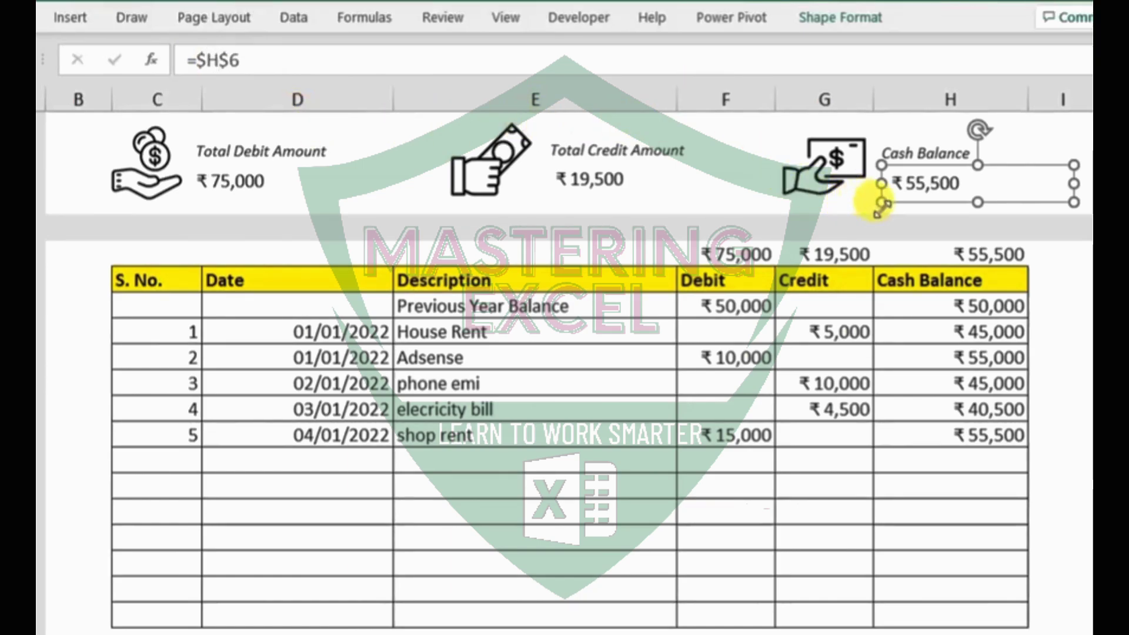
Step: Make the text of the three header amount boxes bold and increase its size to 24
left_click(241, 182)
left_click(588, 178, "shift")
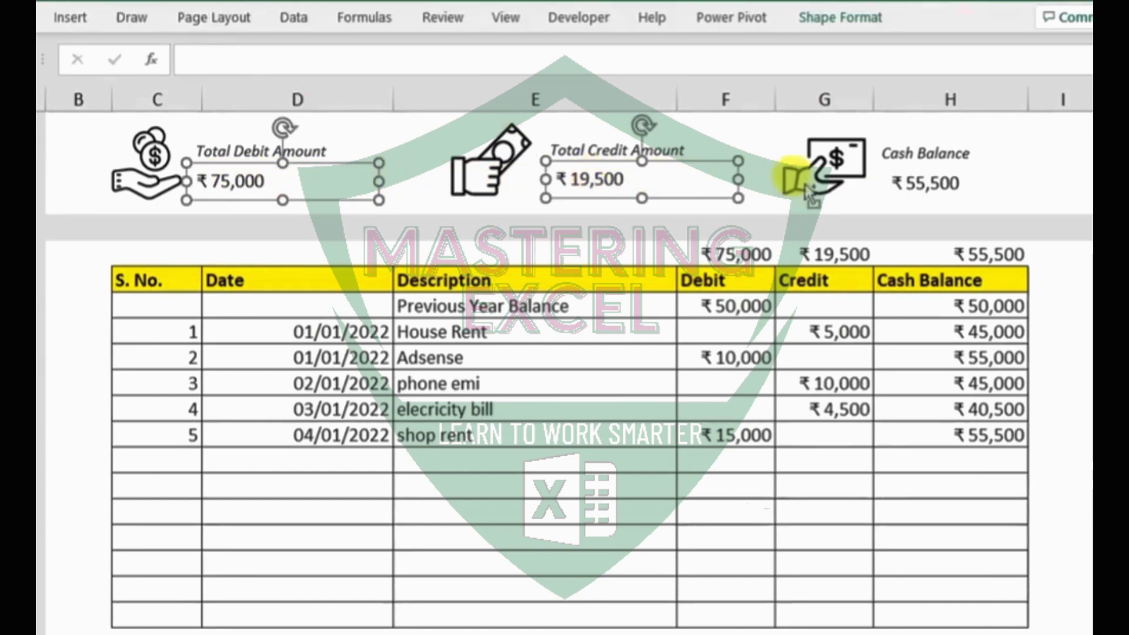
left_click(908, 187, "shift")
left_click(37, 17)
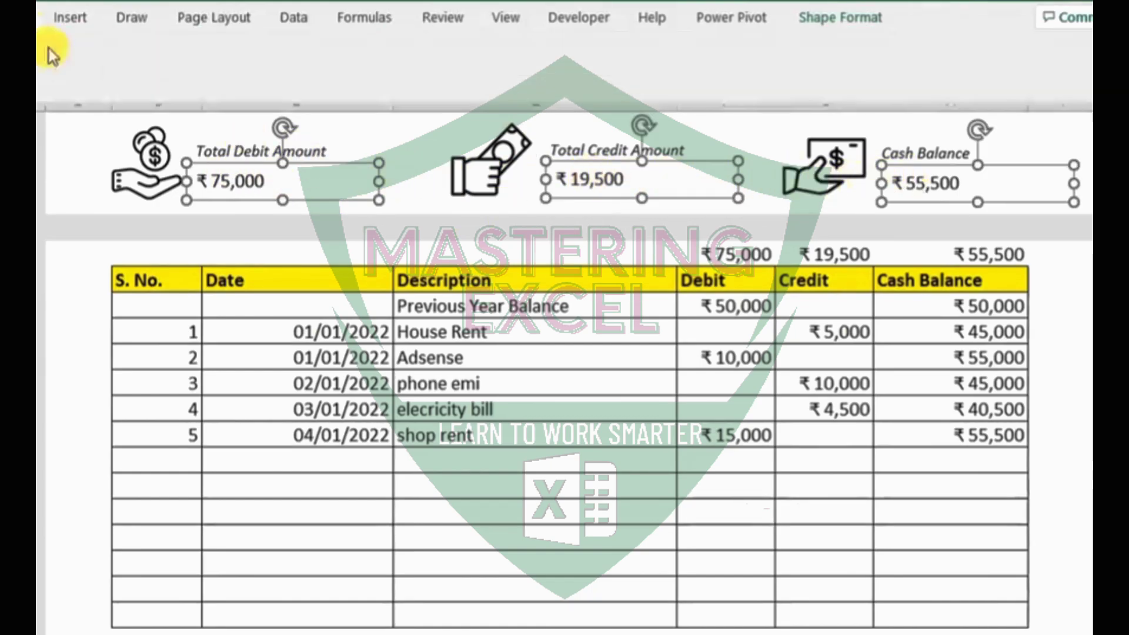
left_click(46, 93)
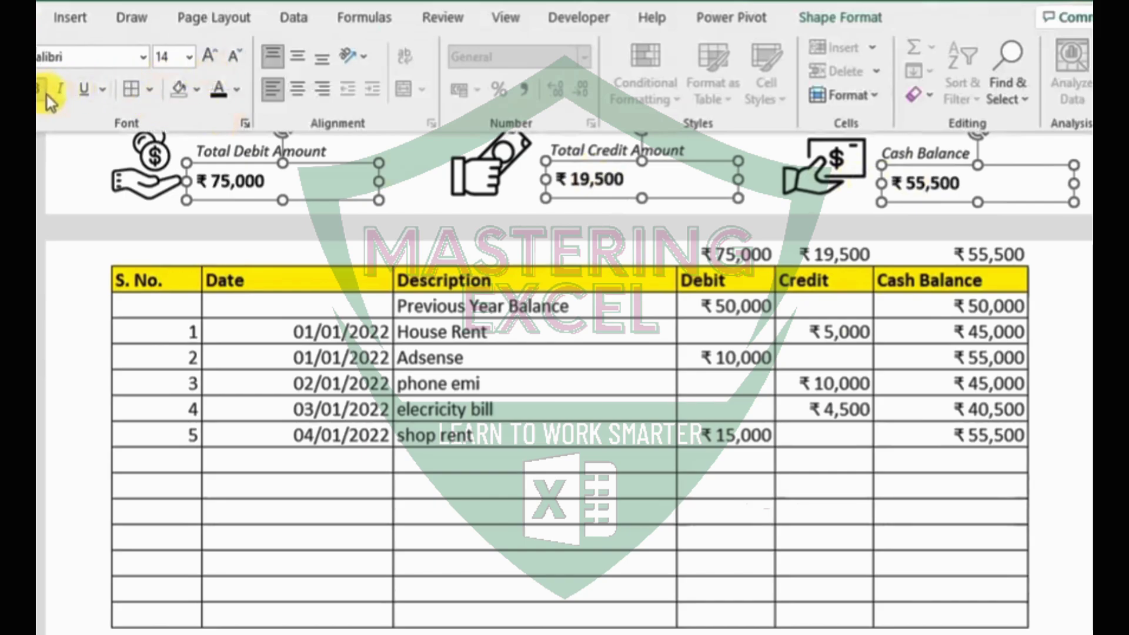
left_click(213, 55)
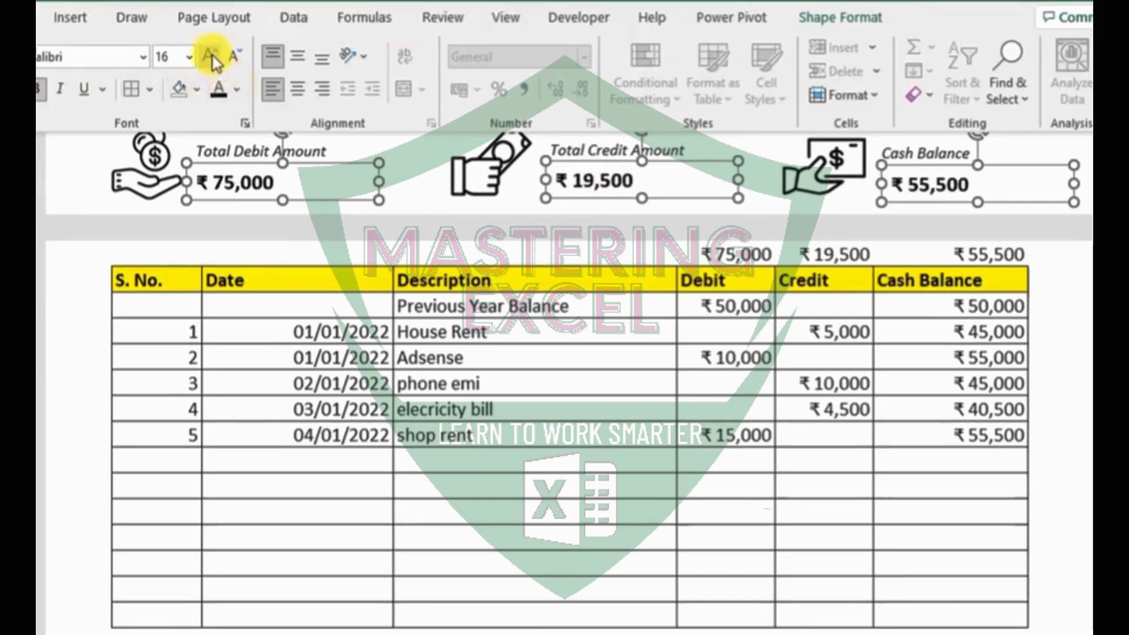
left_click(213, 55)
left_click(213, 56)
left_click(213, 56)
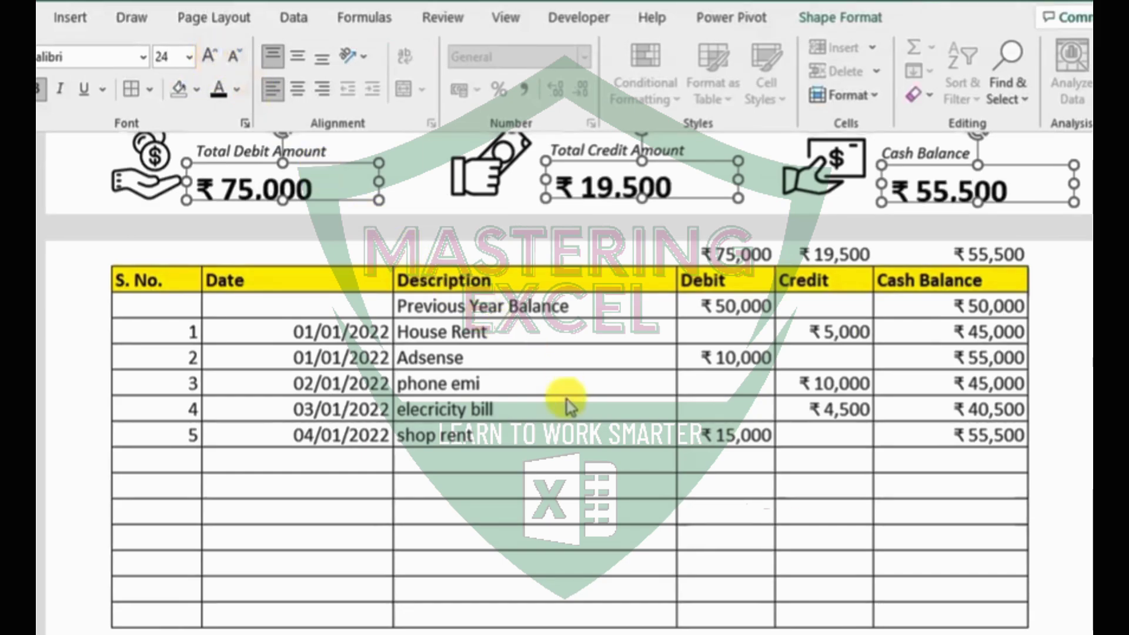
left_click(575, 505)
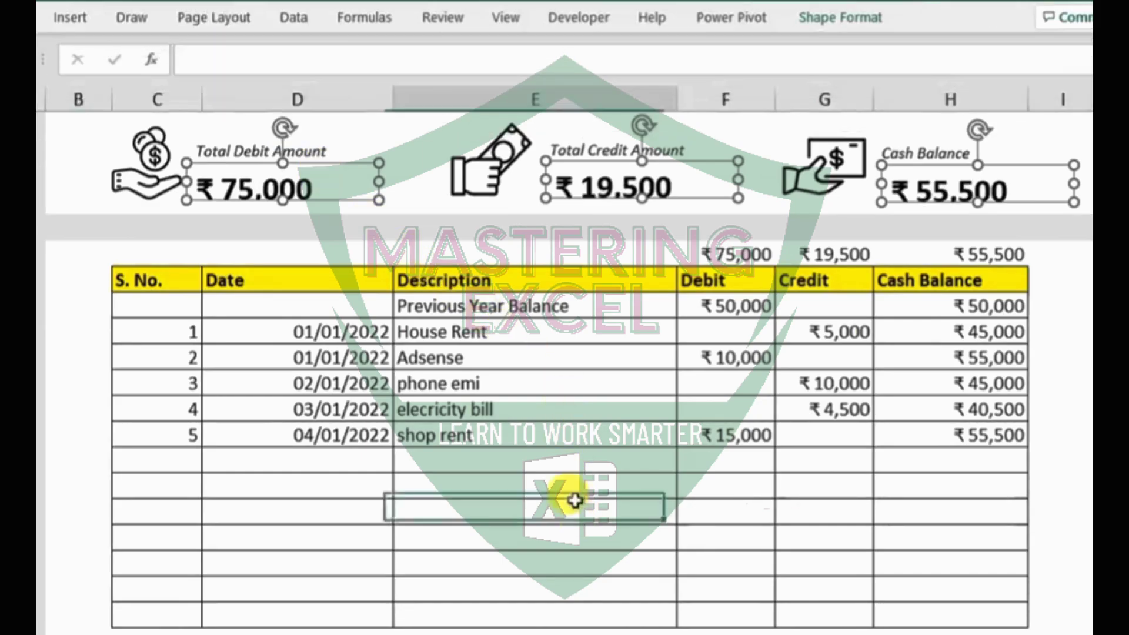
Step: Move the debit, credit and cash balance amount boxes slightly up, closer beneath their labels
left_click(299, 193)
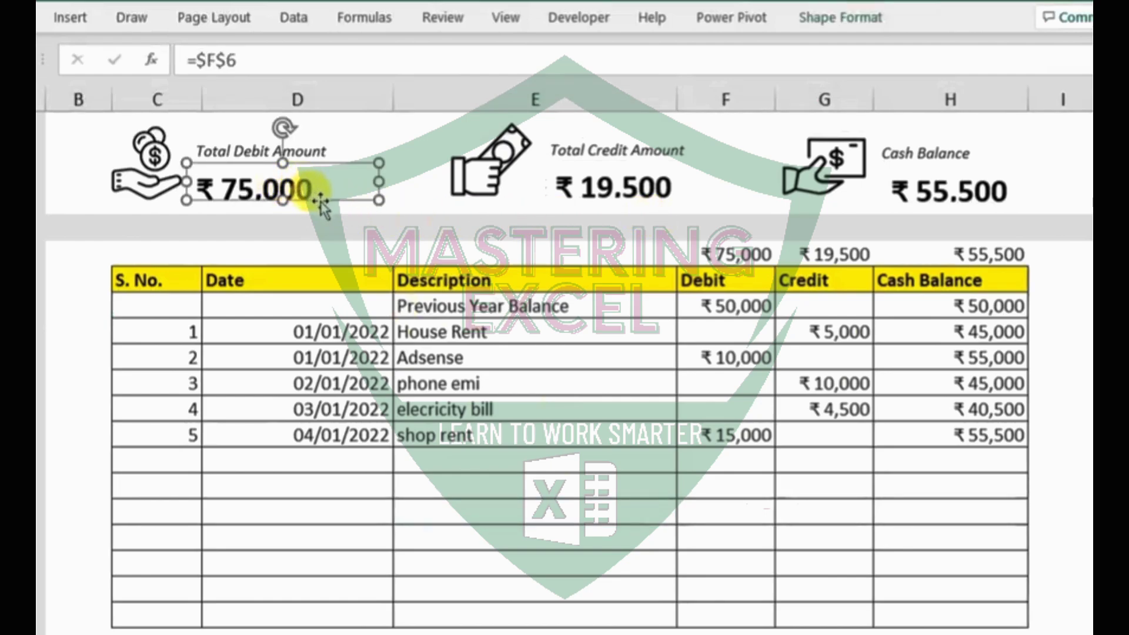
left_click_drag(321, 201, 324, 191)
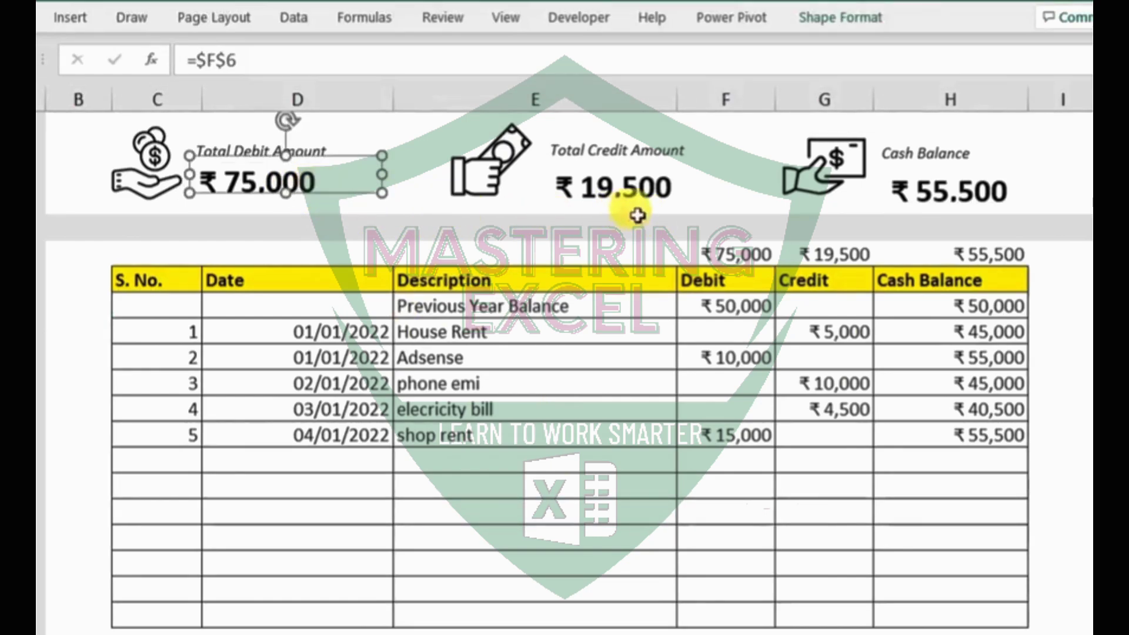
left_click(661, 189)
left_click_drag(676, 191, 673, 182)
left_click(947, 193)
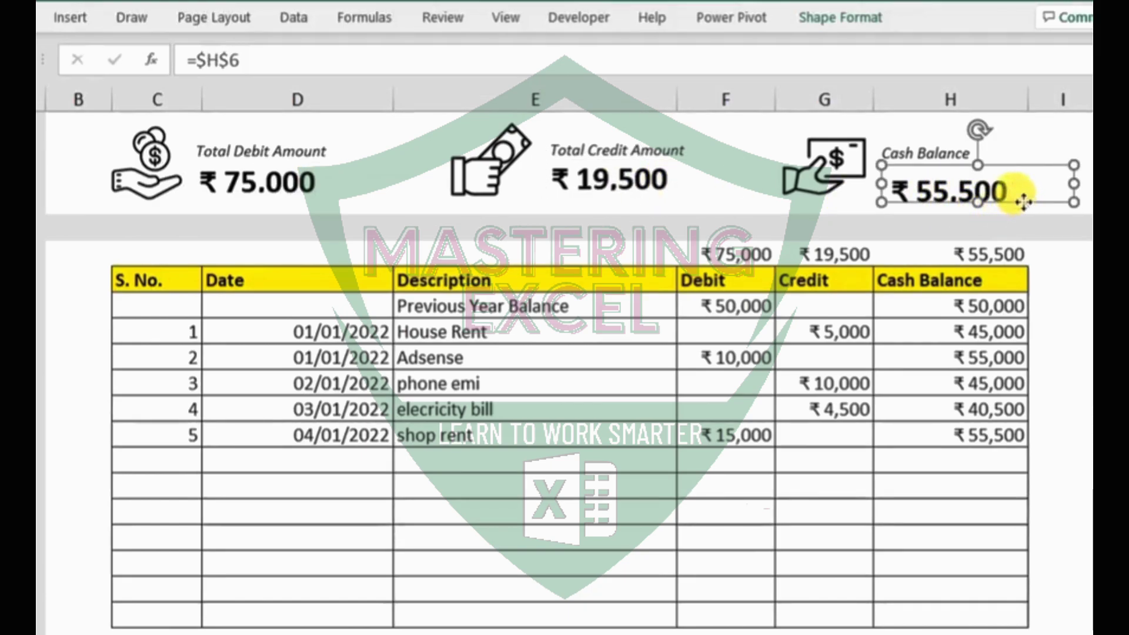
left_click_drag(1024, 202, 1016, 194)
key("Escape")
Step: Draw two vertical separator lines in the header, one before the credit icon and one before the cash balance icon
left_click(76, 20)
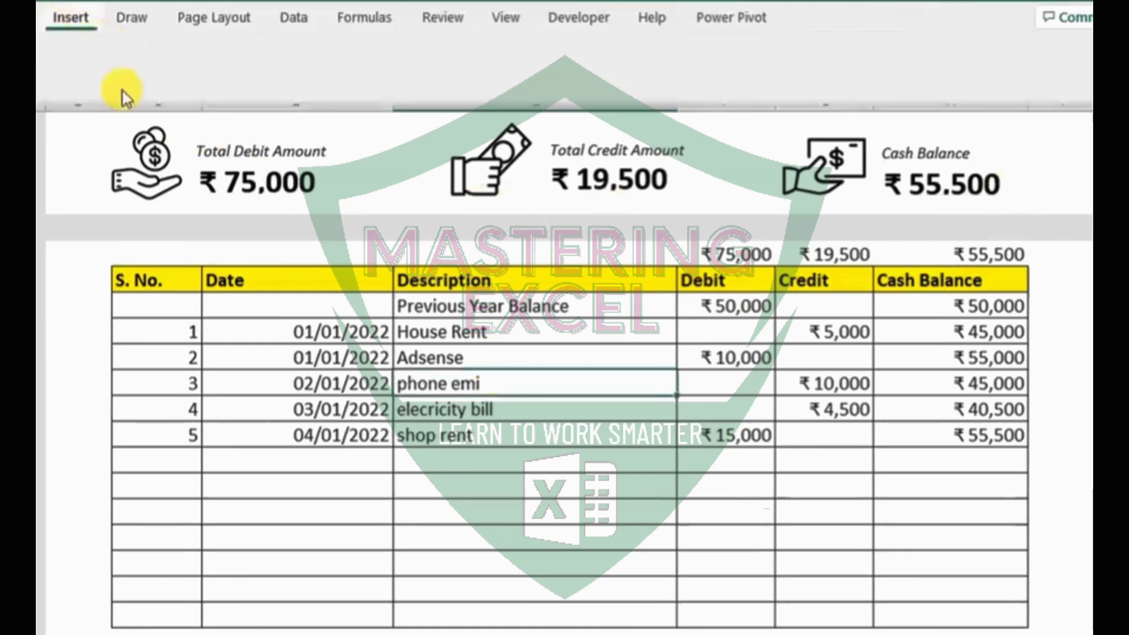
left_click(165, 89)
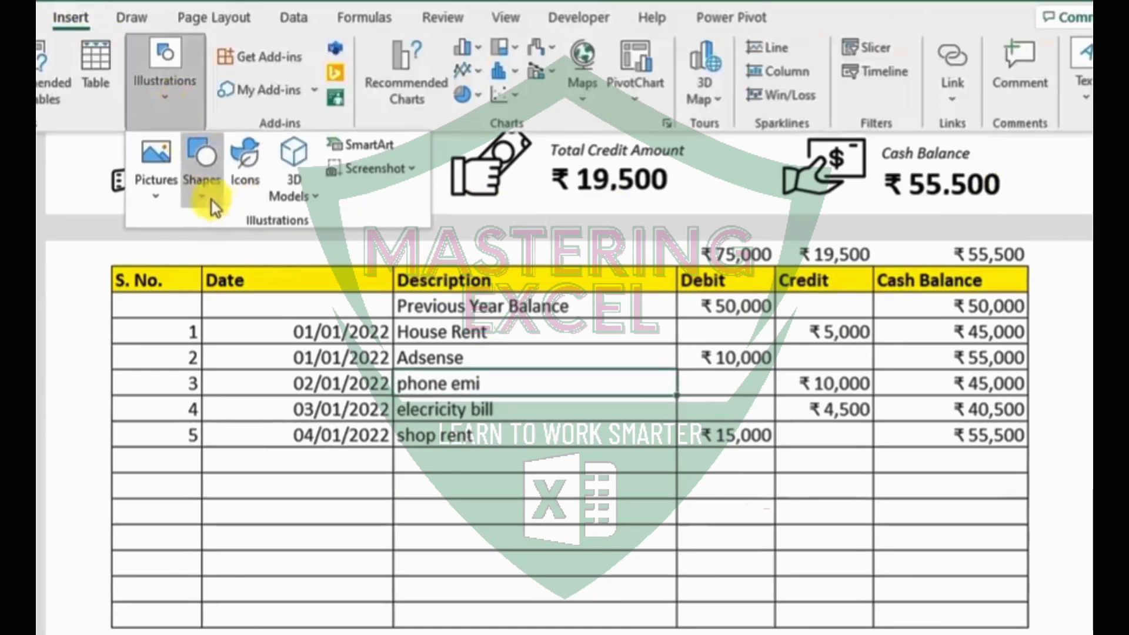
left_click(208, 194)
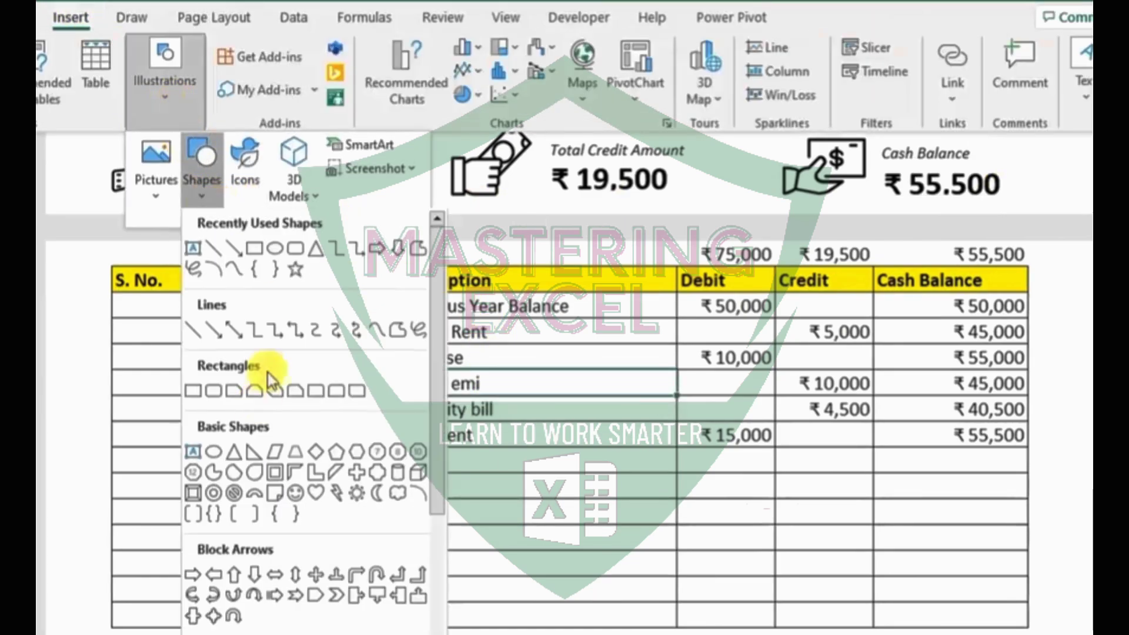
left_click(215, 253)
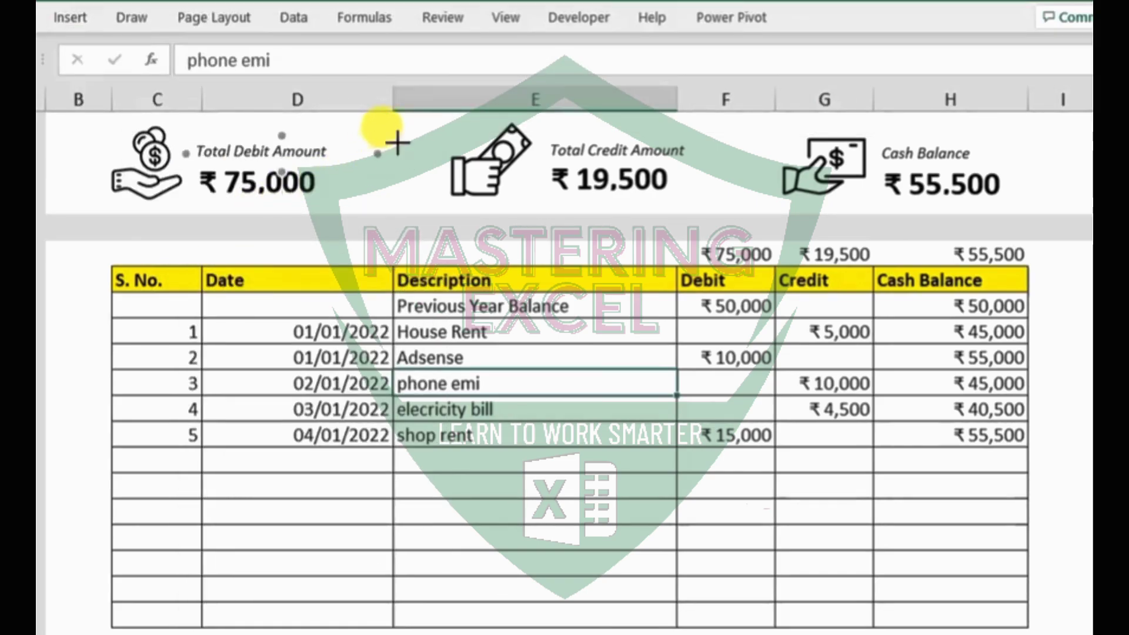
mouse_move(398, 143)
left_mouse_down()
mouse_move(394, 192)
mouse_move(745, 171)
mouse_move(735, 172)
left_mouse_up()
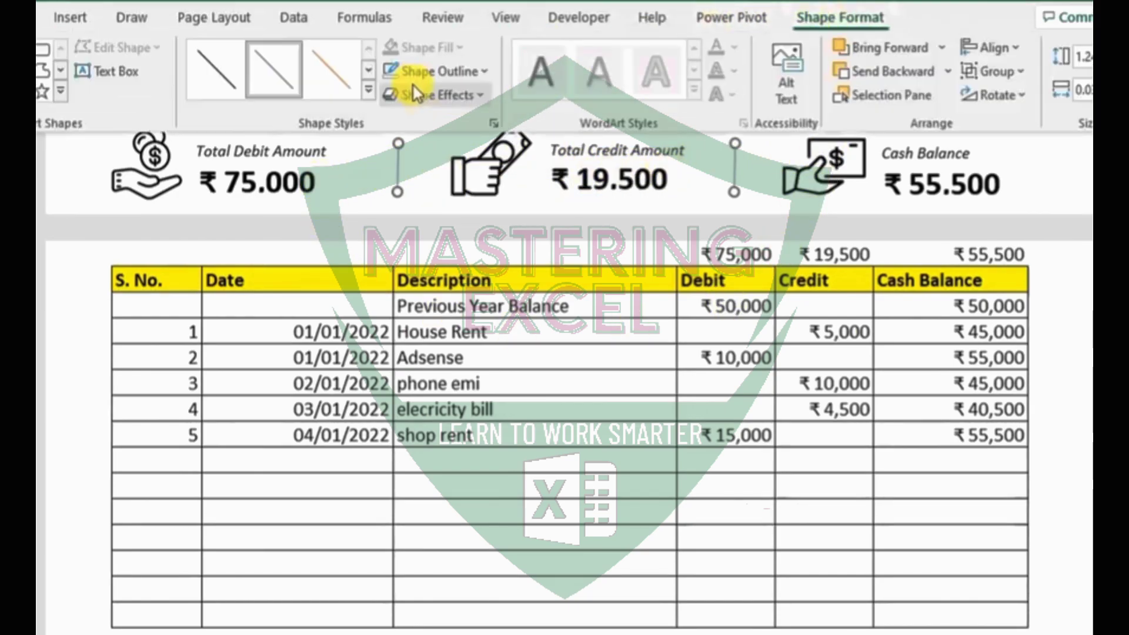
Step: Give both header separator lines the darkest black theme shade as outline color and a weight of 4½ pt
left_click(491, 75)
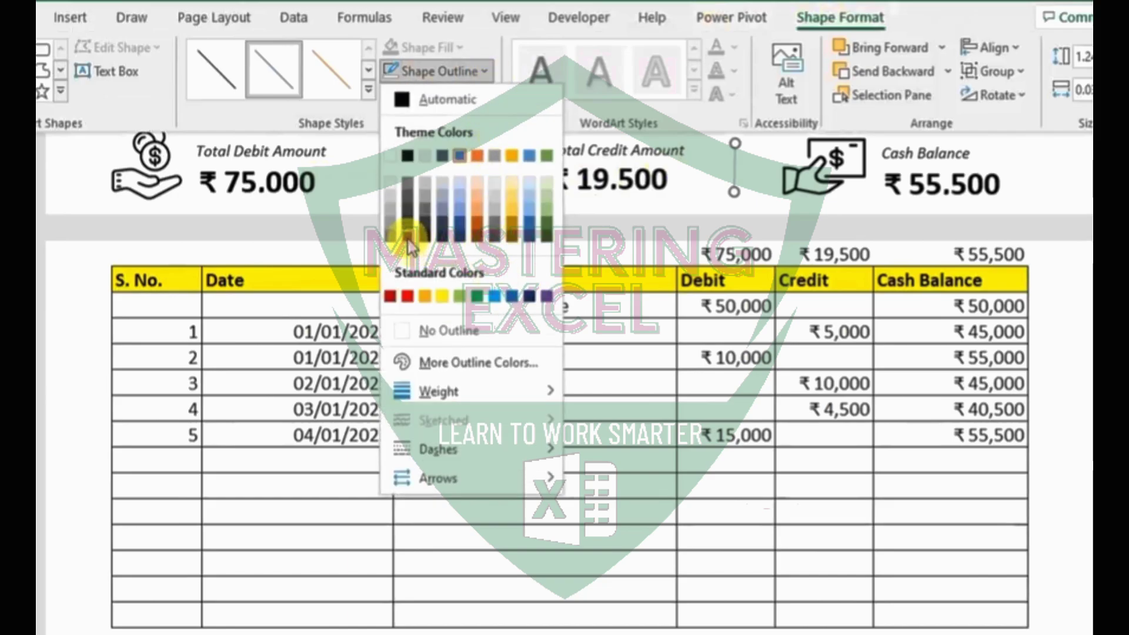
left_click(408, 238)
left_click(485, 79)
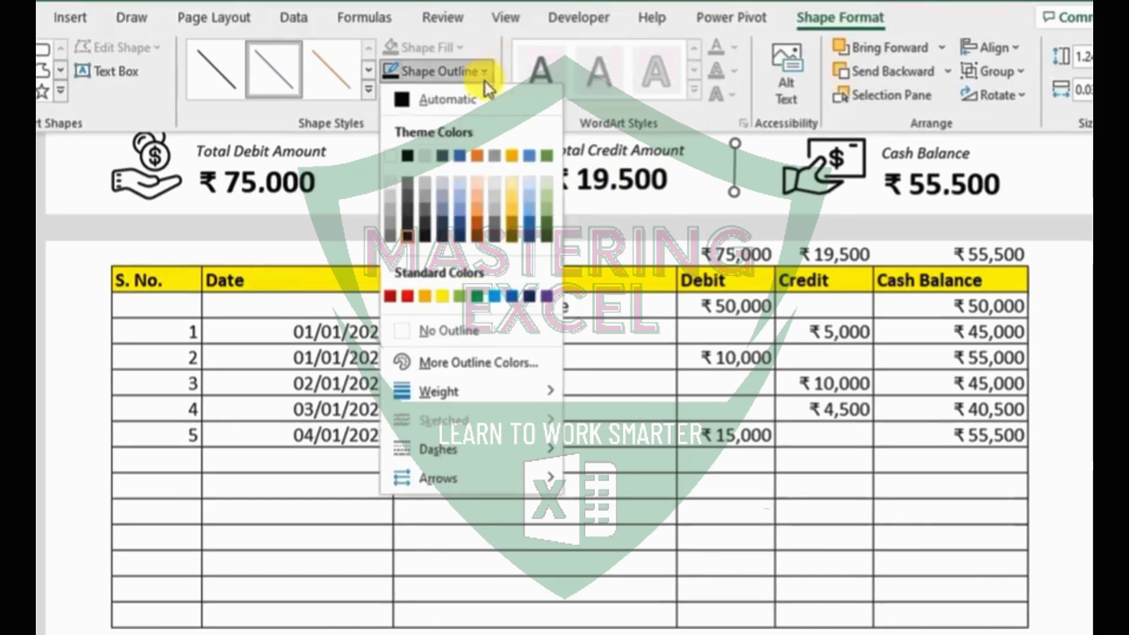
mouse_move(481, 401)
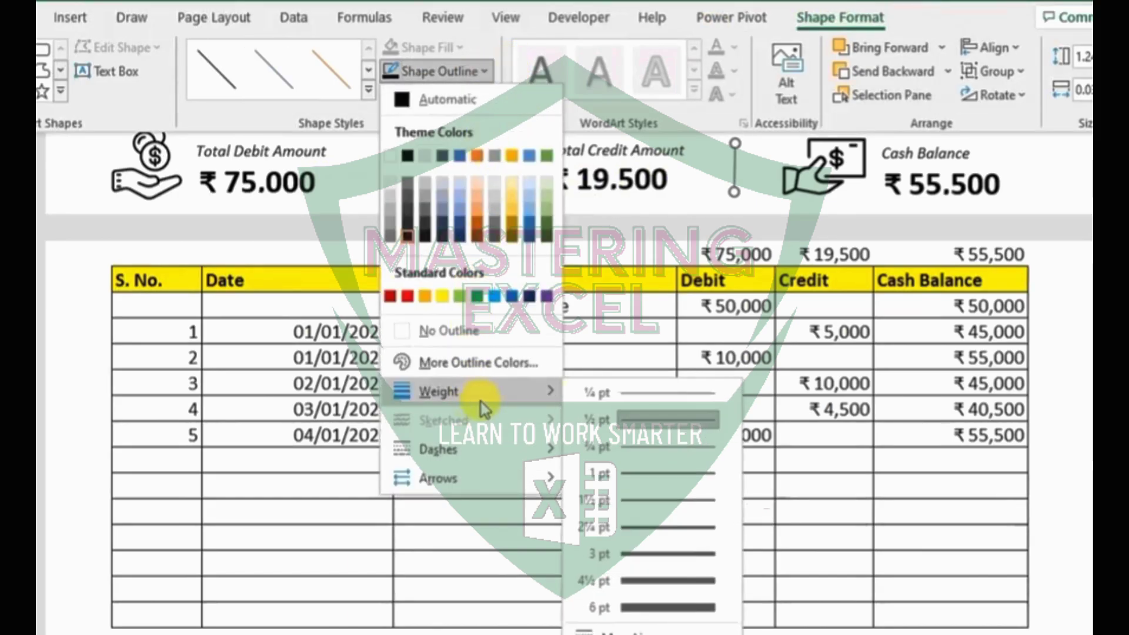
left_click(657, 583)
left_click(604, 520)
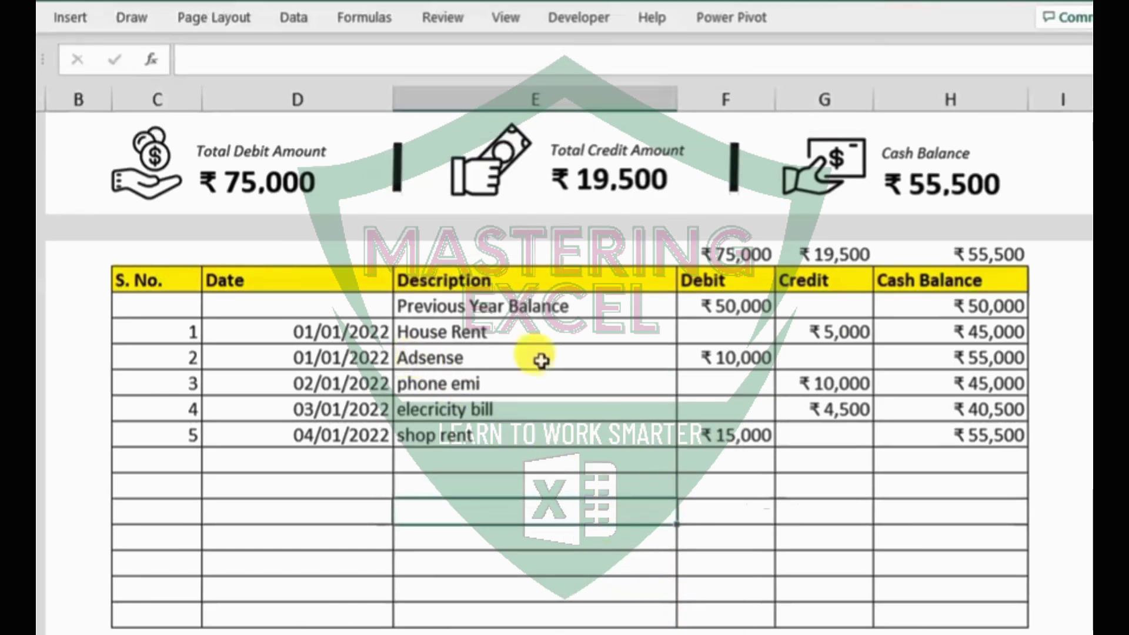
left_click(659, 531)
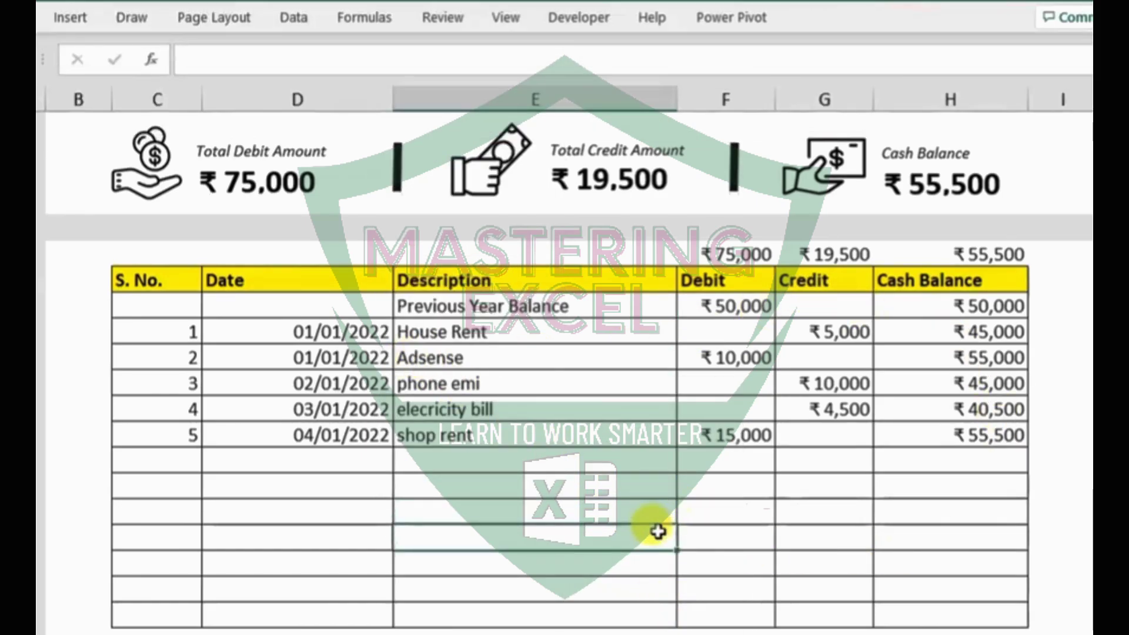
Step: Hide row 6, which holds the debit, credit and balance totals above the table headings
left_click(357, 254)
left_click_drag(357, 253, 453, 252)
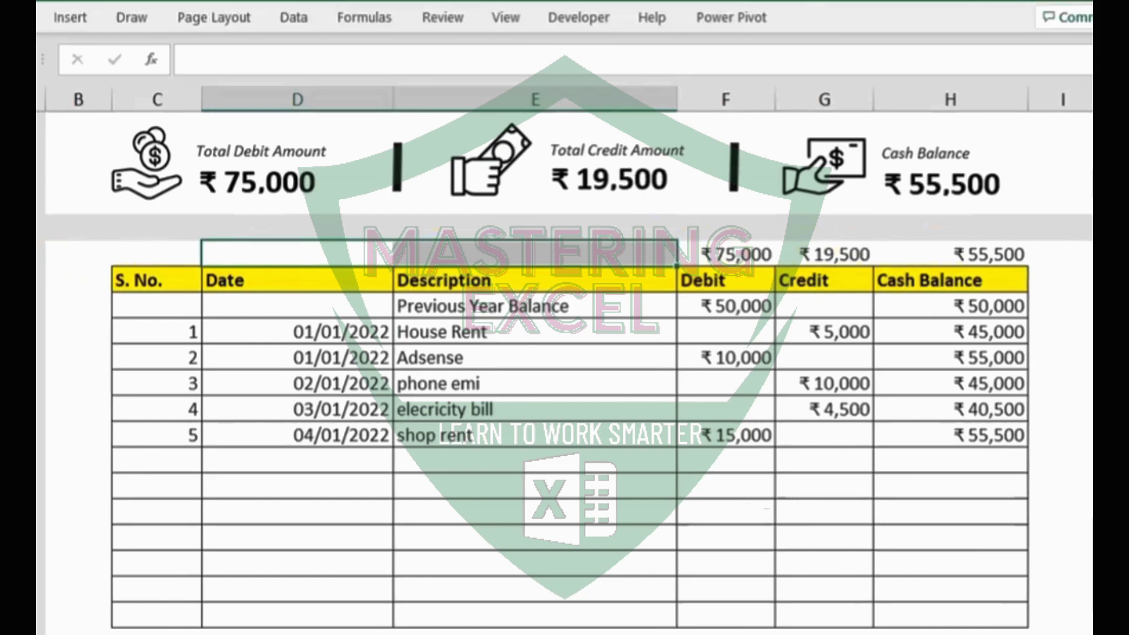
right_click(37, 254)
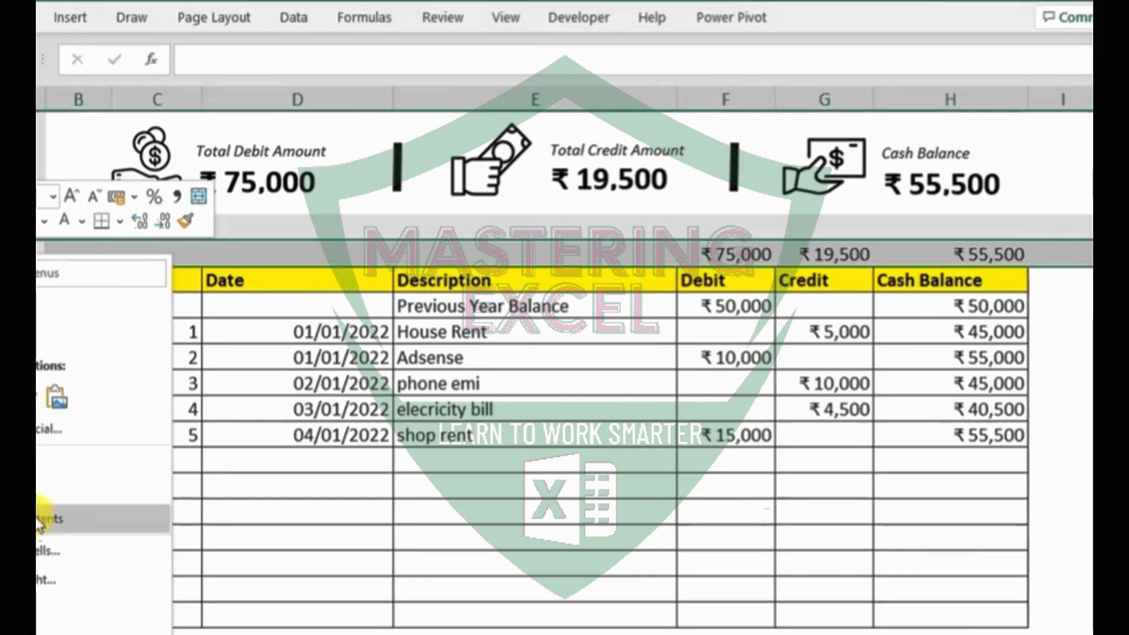
left_click(40, 606)
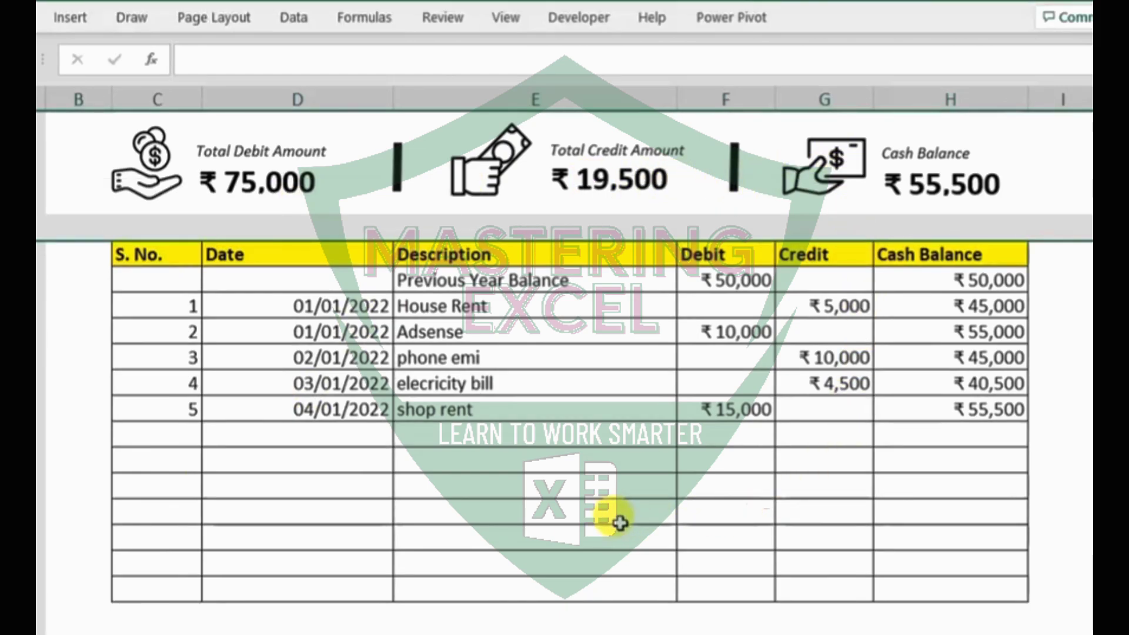
Step: Start a new entry below the shop rent row with serial number 6 and the date filled down from above, 04/01/2022
left_click(169, 434)
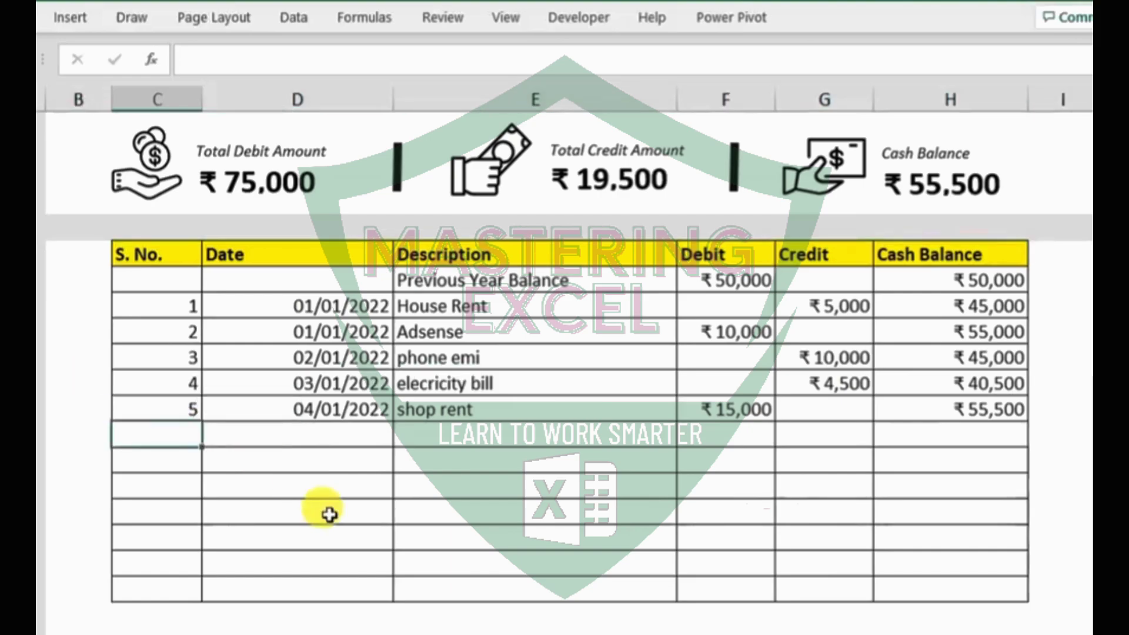
type("6")
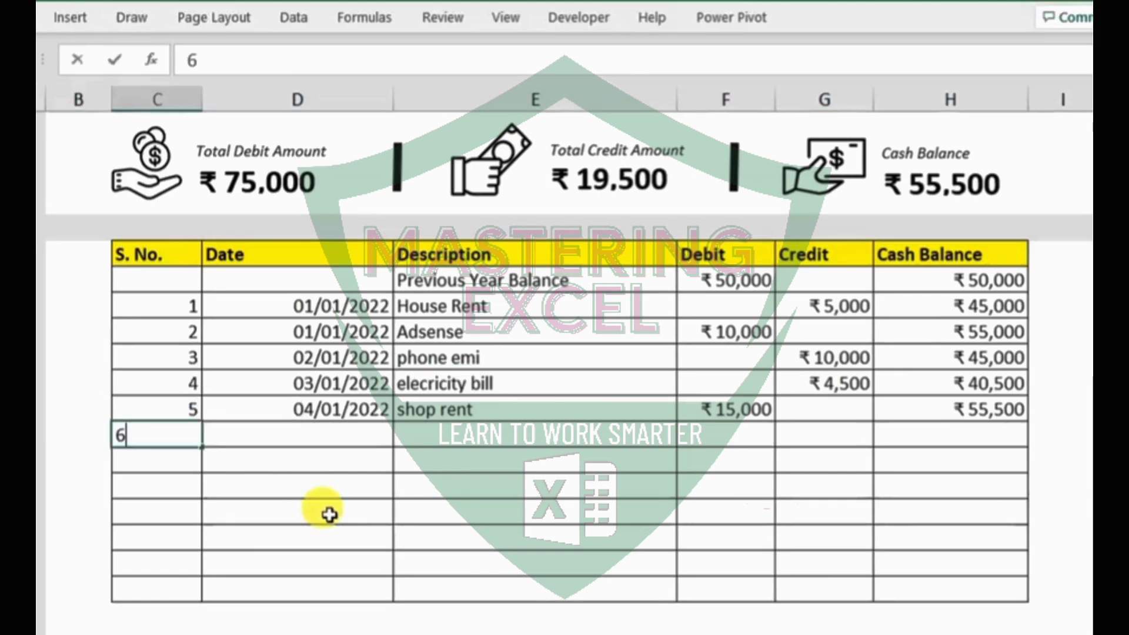
key("Tab")
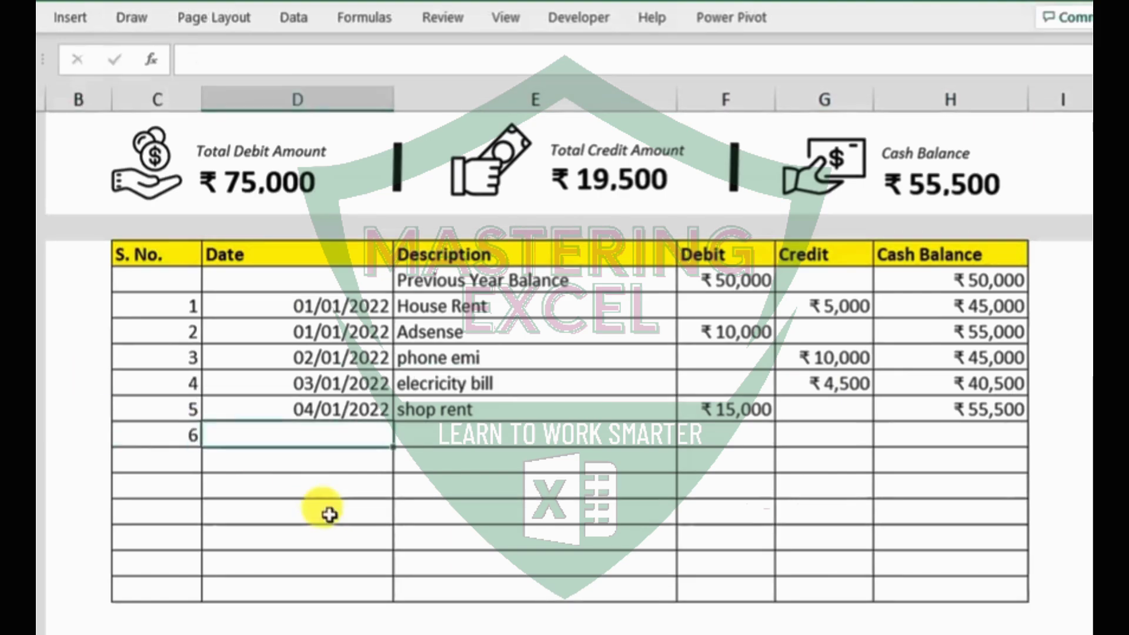
key("ctrl+d")
key("Tab")
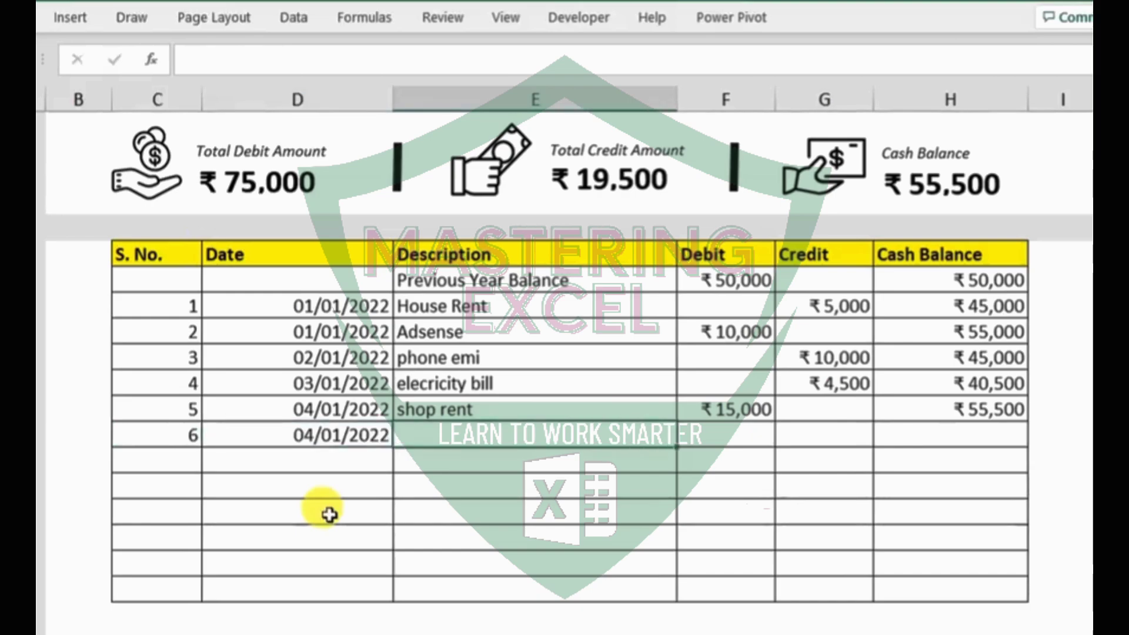
Step: Complete entry 6 with description income and a 20000 debit, and fill the cash balance formula down from the shop rent row to the table's last row
type("income")
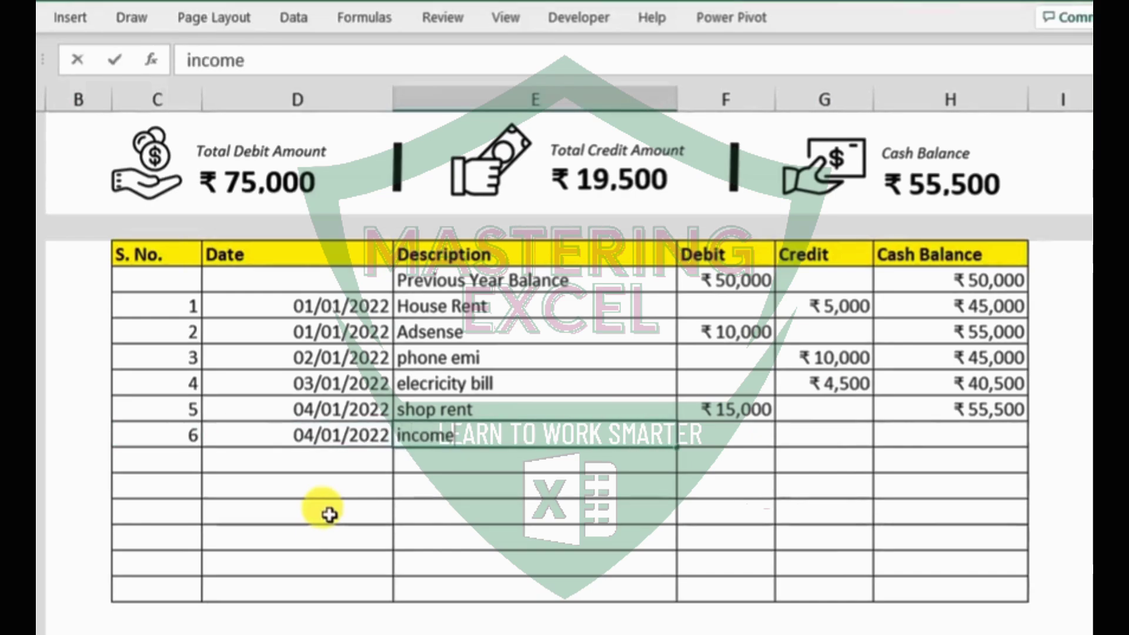
key("Tab")
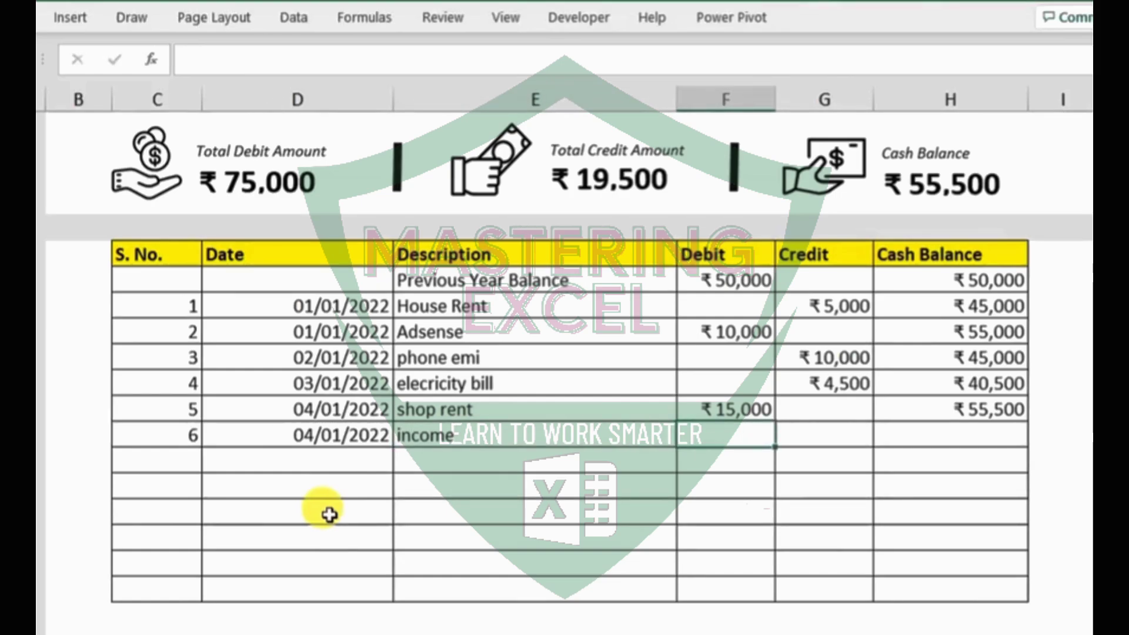
type("20000")
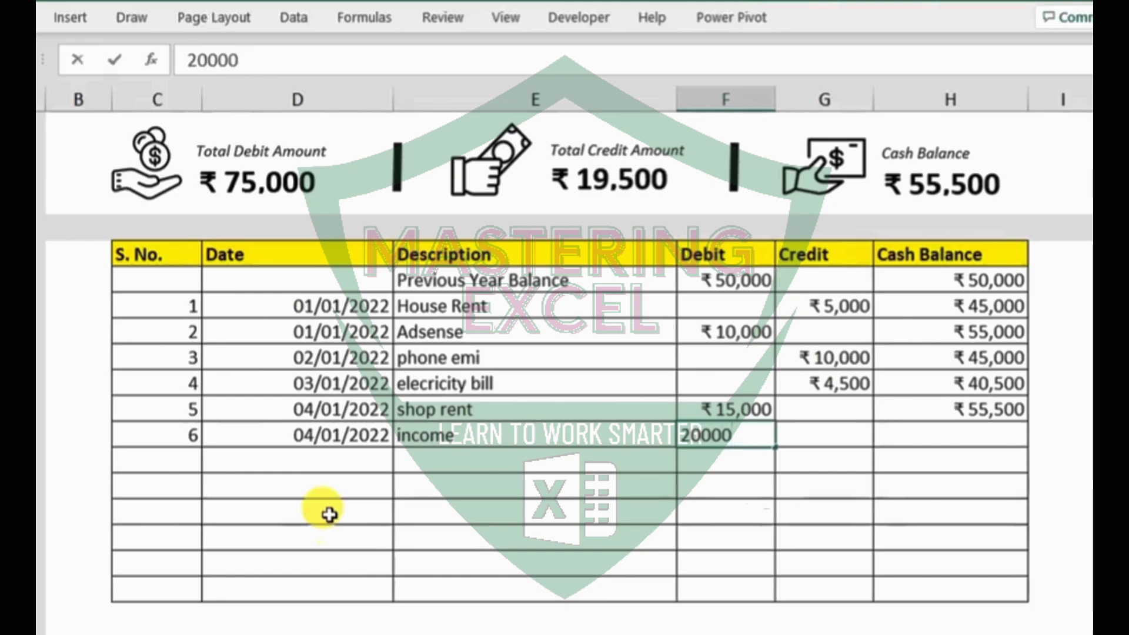
key("Return")
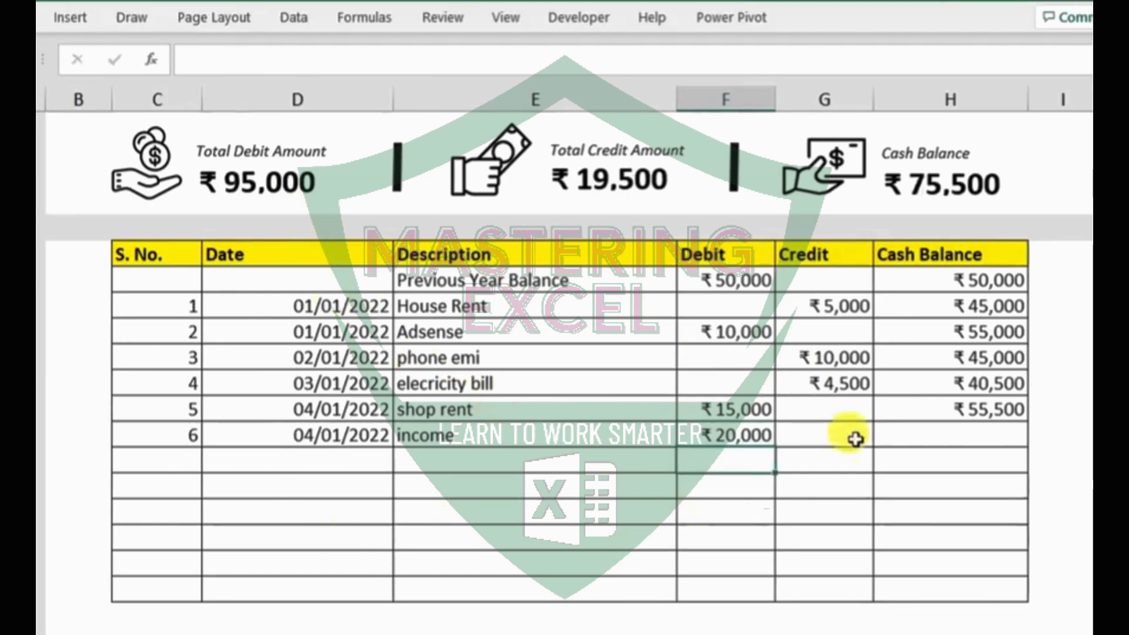
left_click(969, 410)
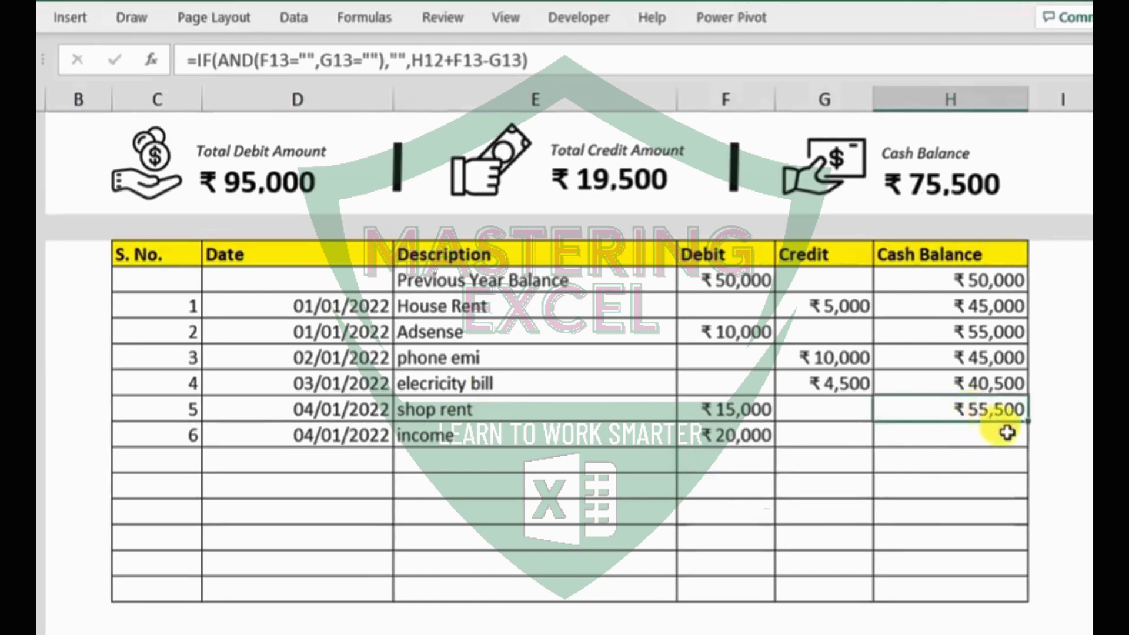
left_click_drag(1028, 425, 1016, 591)
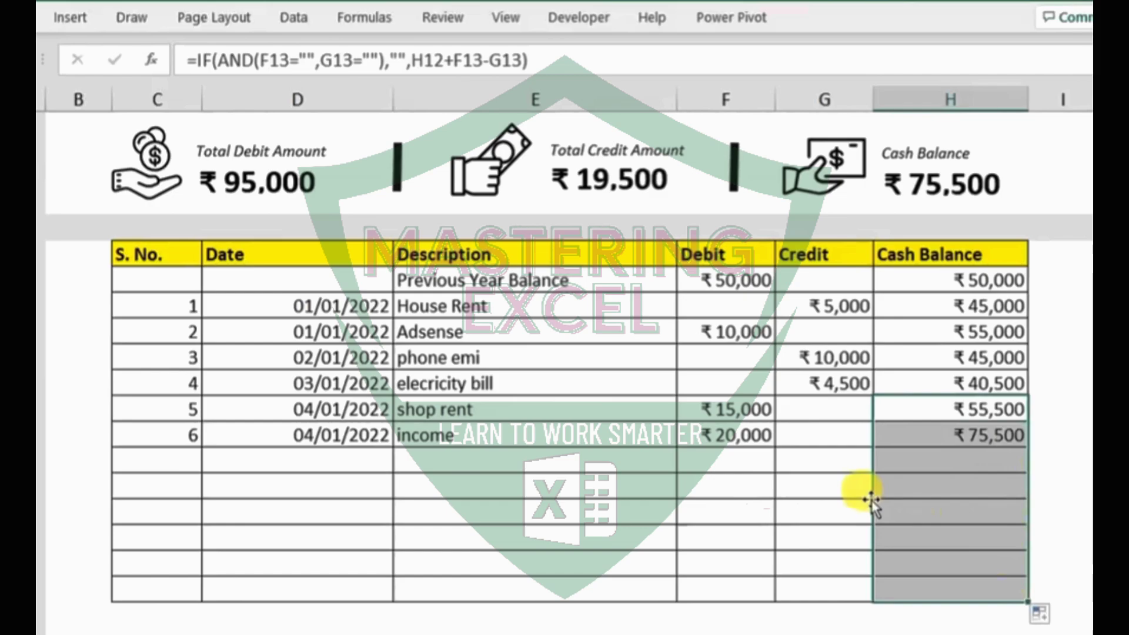
Step: Add entry 7 below the income row with the date filled down from above, 04/01/2022, description rent paid and a credit of 3000
left_click(189, 459)
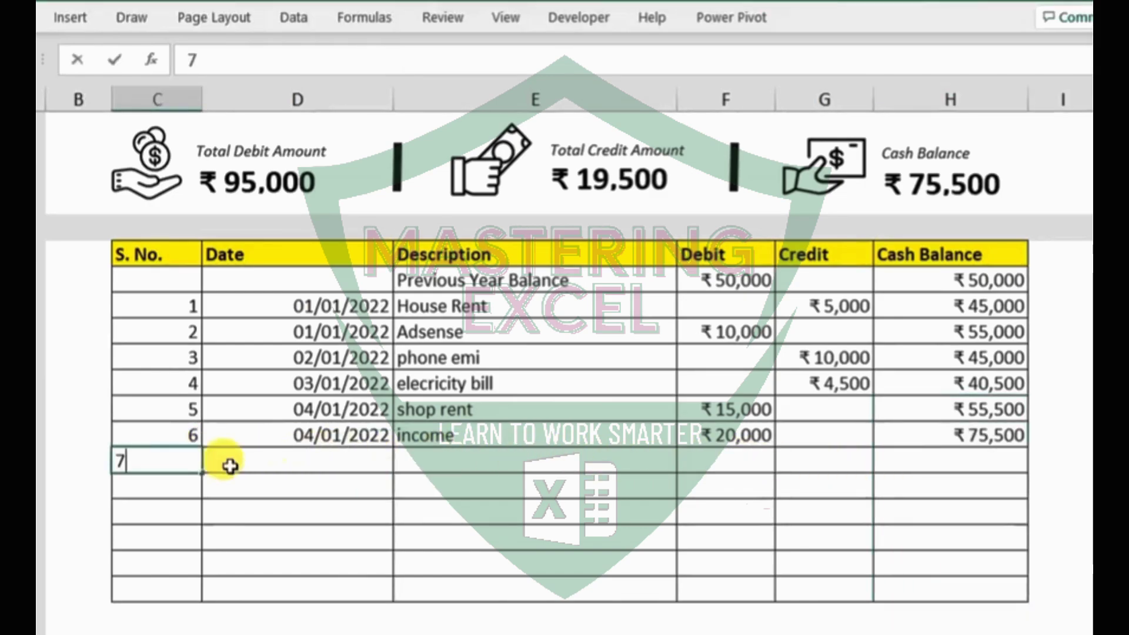
type("7")
left_click(230, 466)
key("ctrl+d")
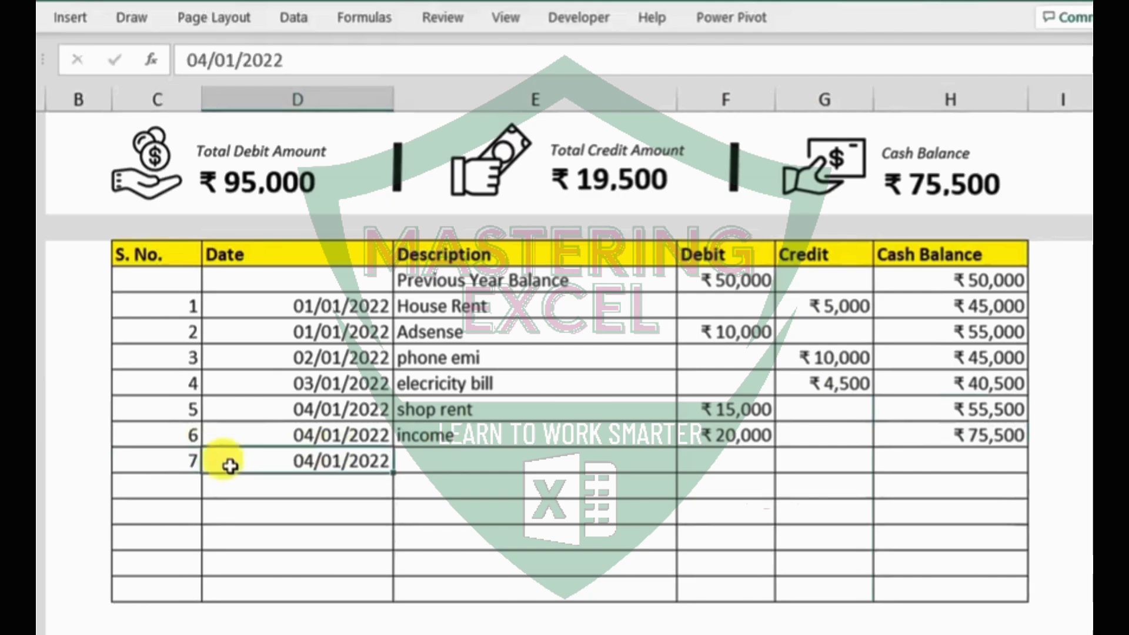
key("Tab")
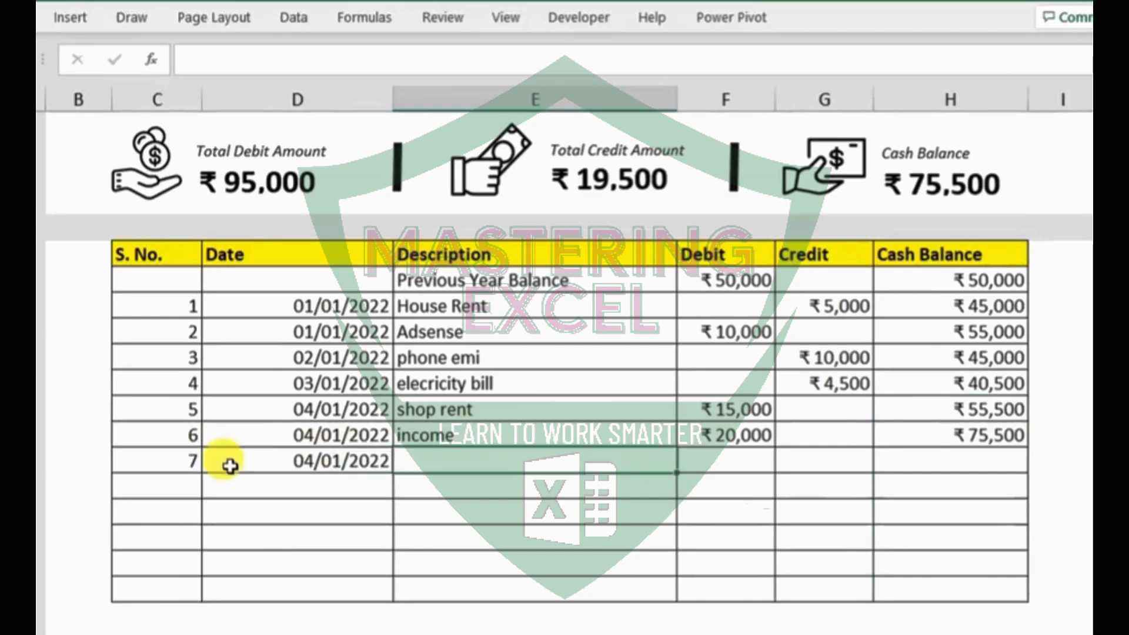
type("rent")
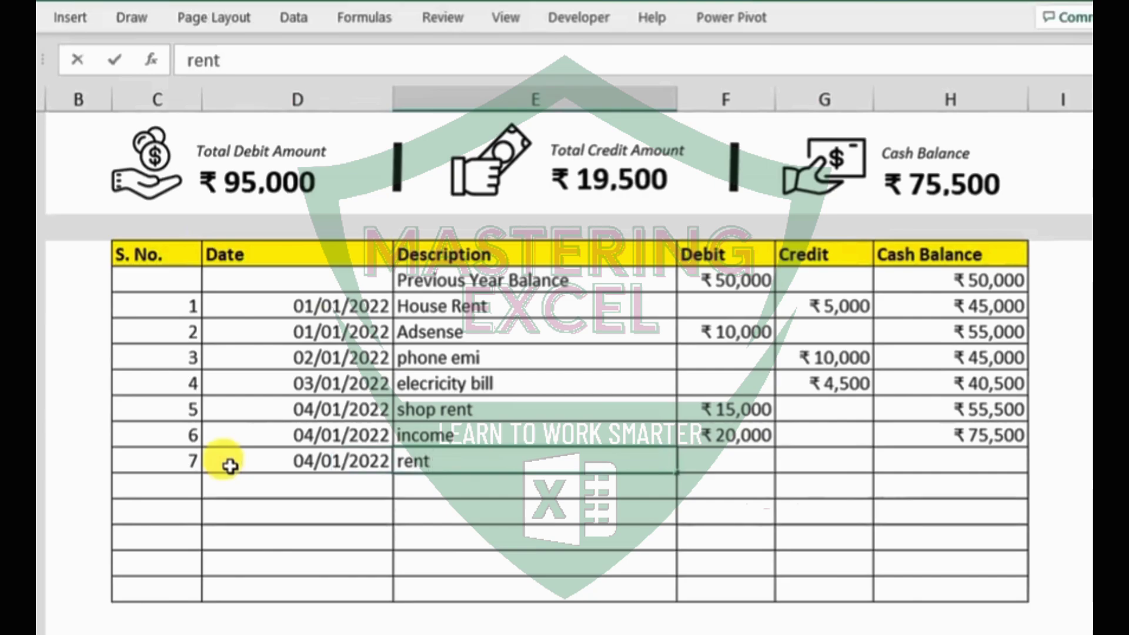
type(" paid")
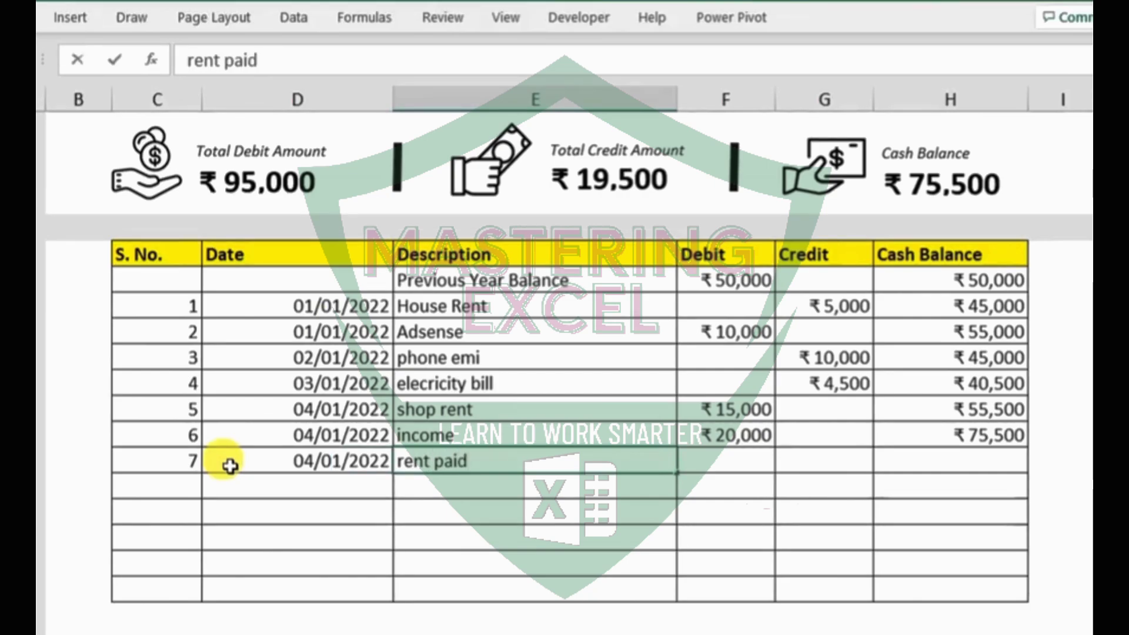
key("Tab")
key("Tab")
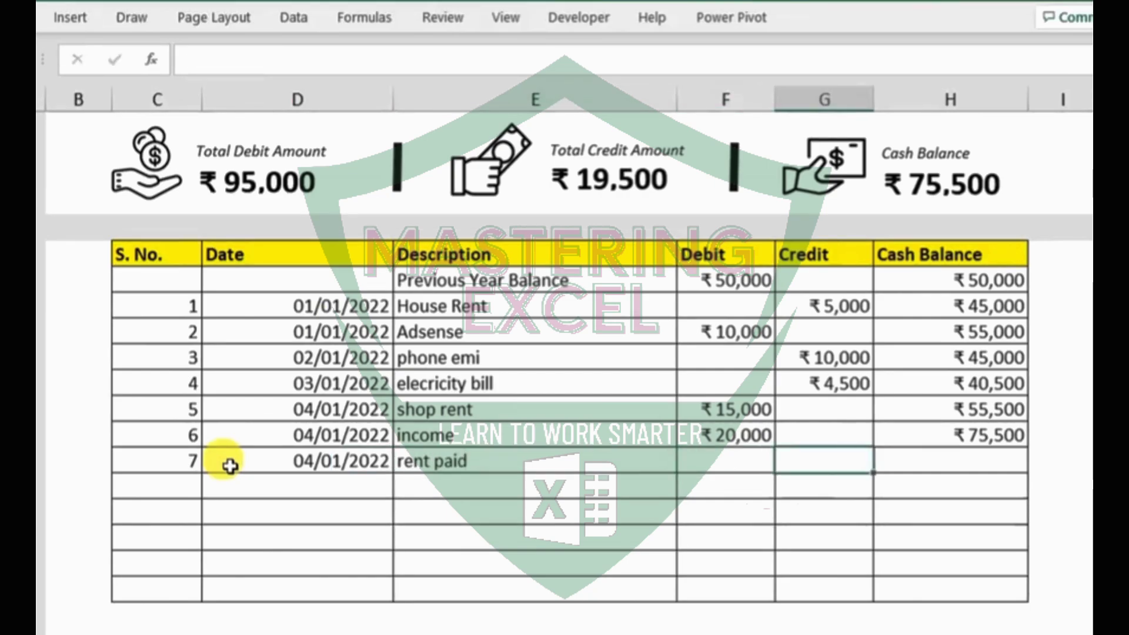
type("3000")
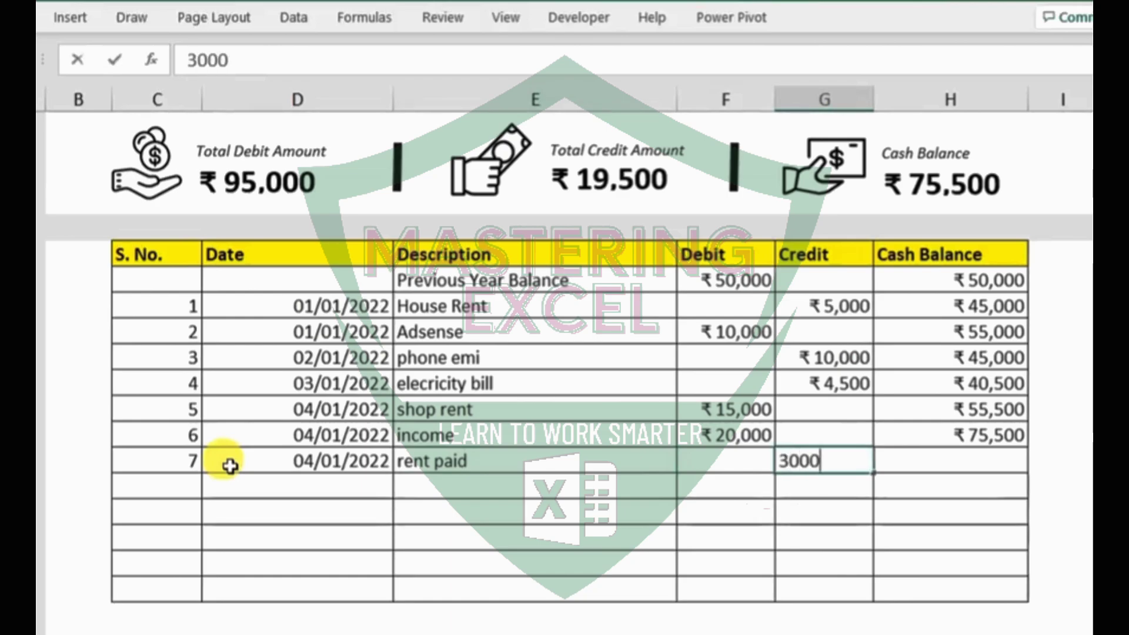
key("Return")
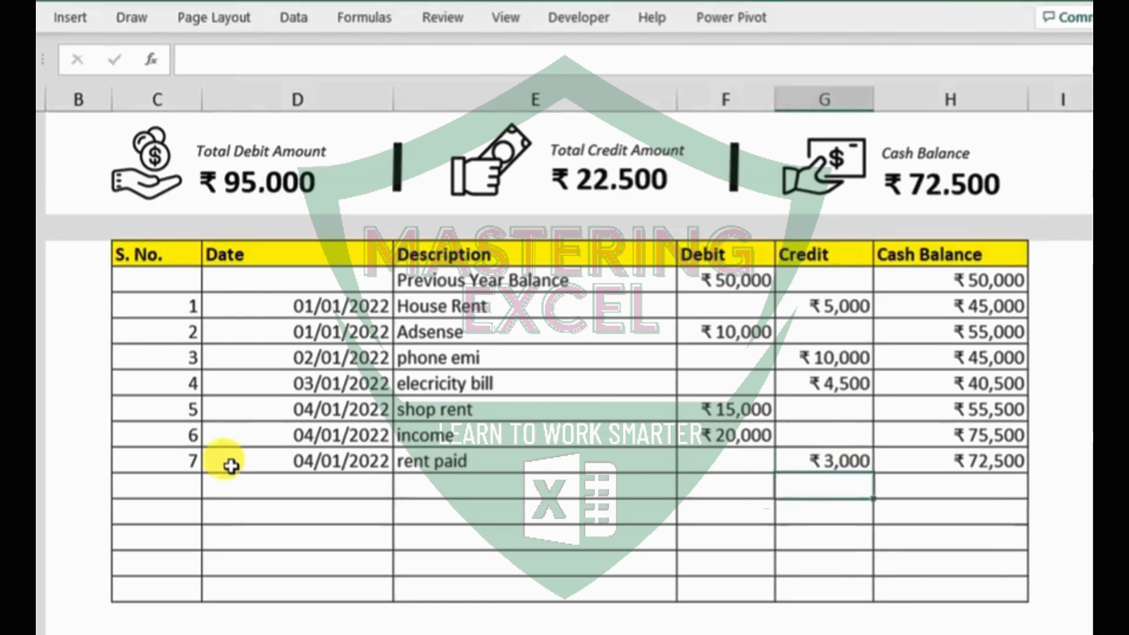